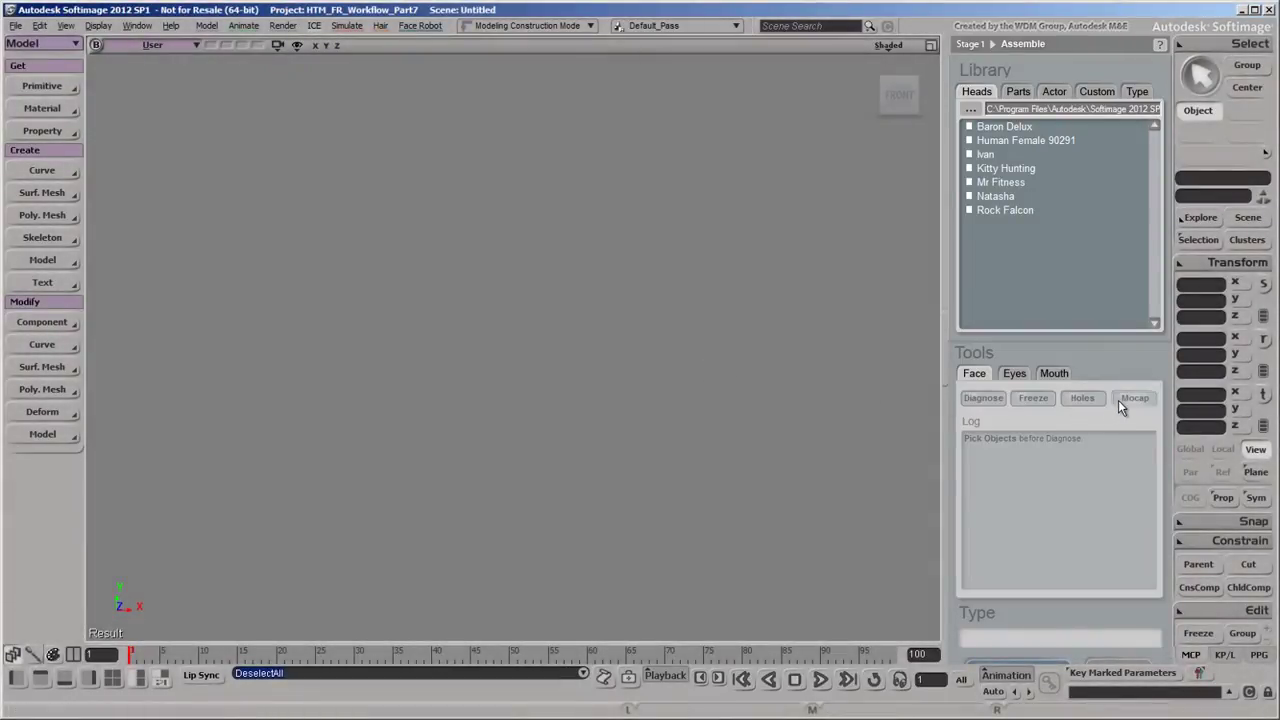
Load the Neutral.c3d mocap file from the facial mocap tools
click(1118, 400)
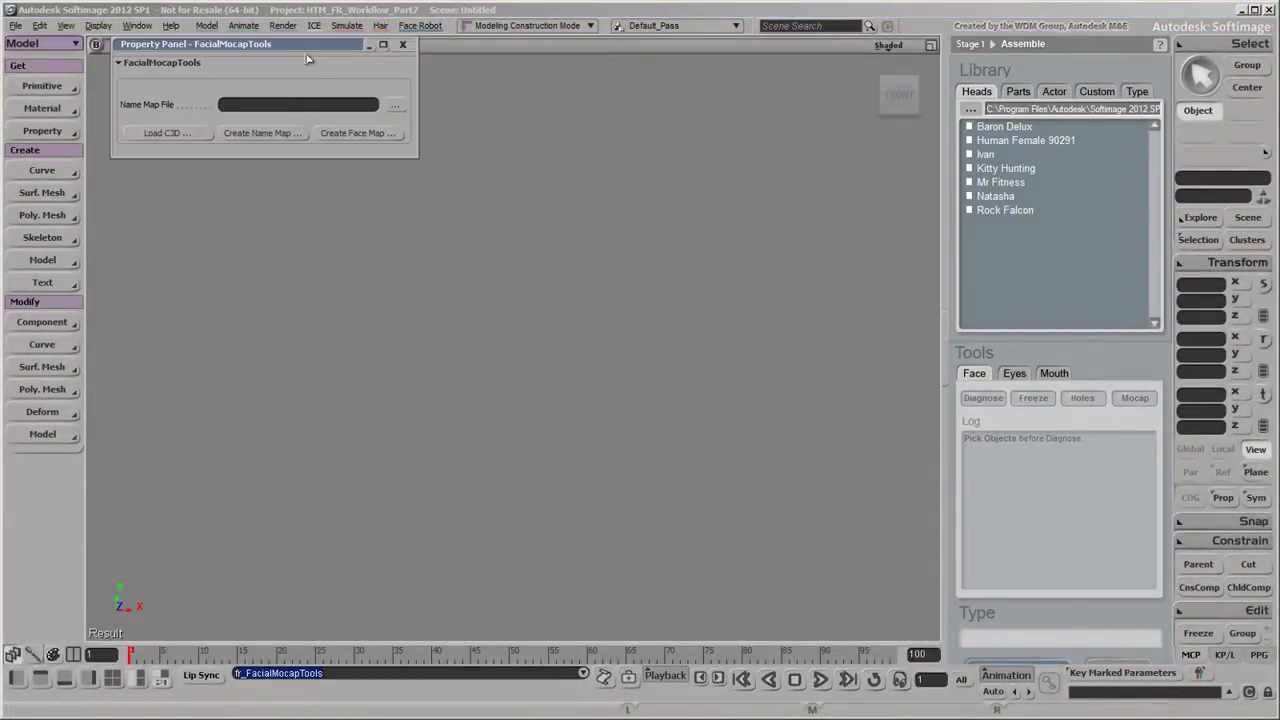
drag(295, 58, 279, 69)
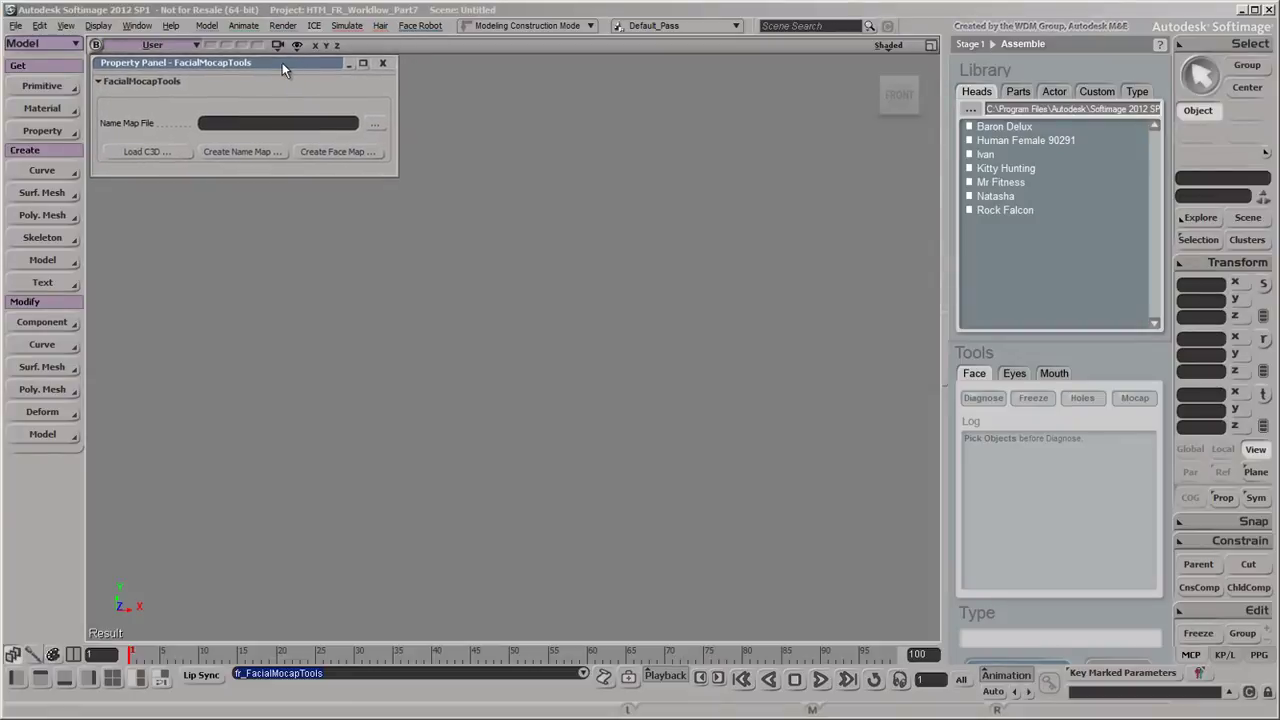
click(180, 155)
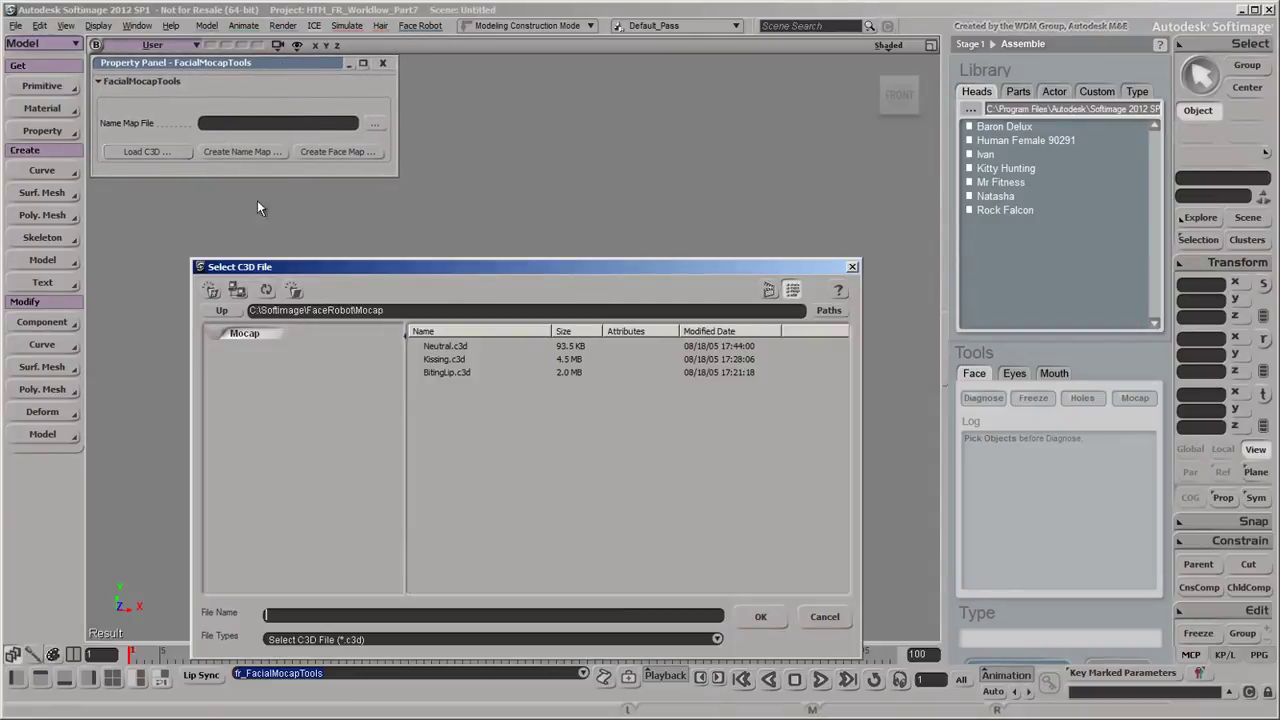
click(447, 349)
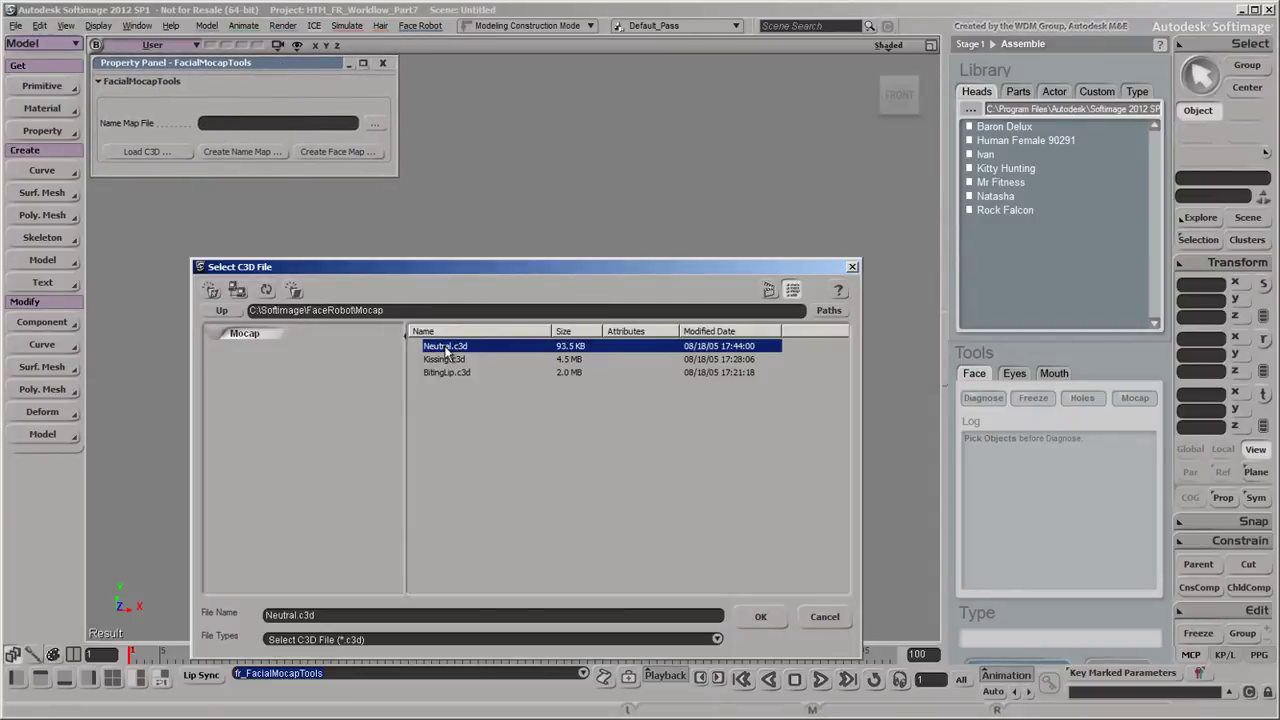
click(757, 620)
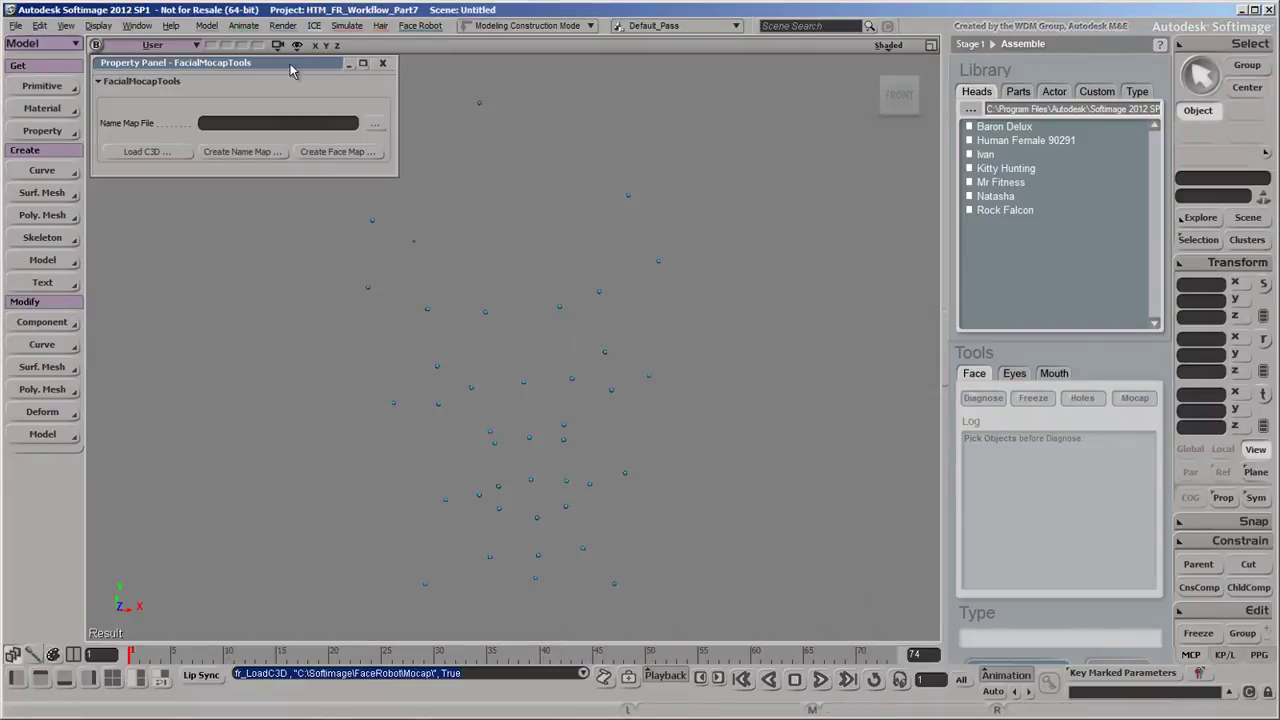
Set the viewport background to black and orbit to inspect the marker cloud
right_click(370, 282)
click(382, 331)
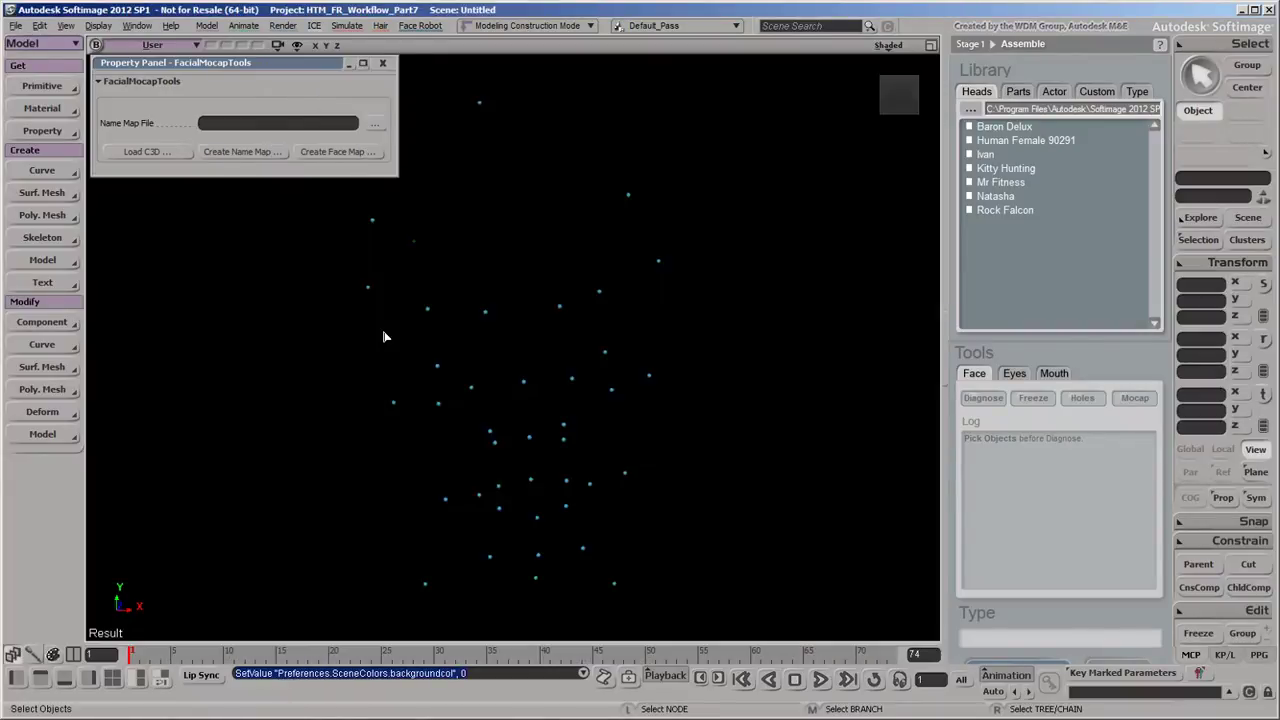
key(o)
mouse_move(746, 360)
mouse_down()
mouse_move(657, 360)
mouse_move(780, 360)
mouse_move(734, 358)
mouse_move(747, 362)
mouse_up()
key(space)
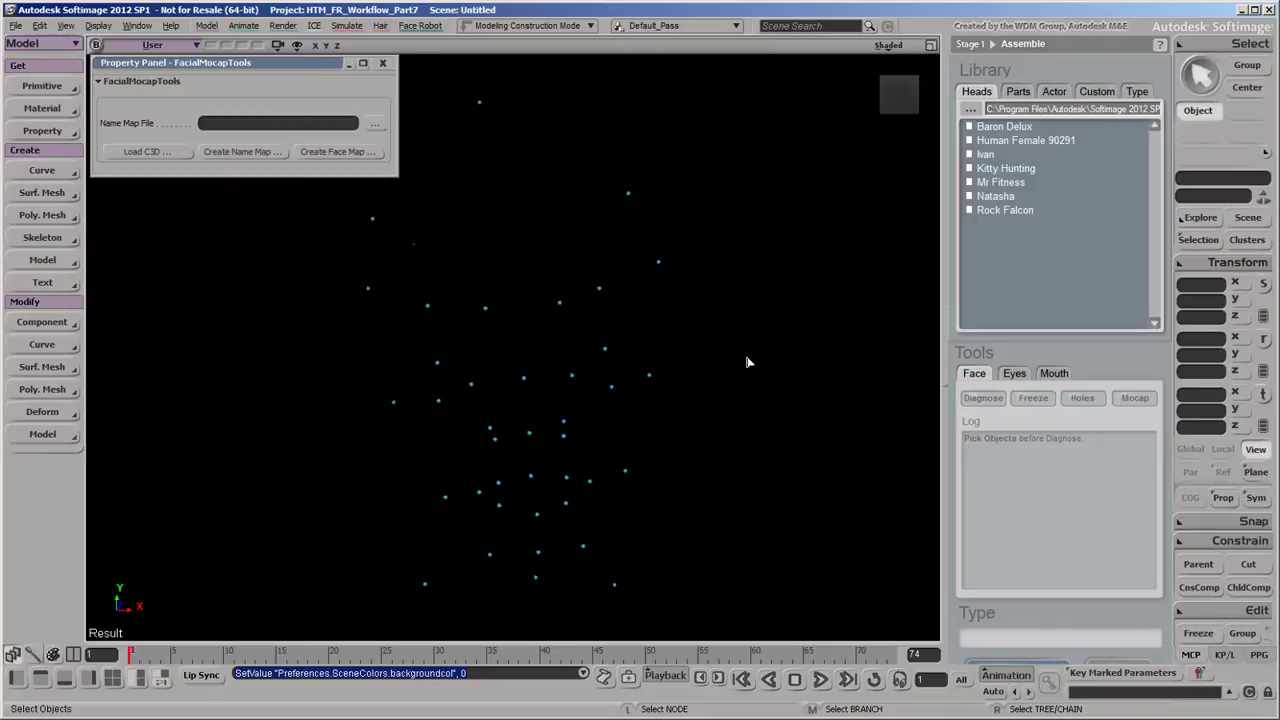
Open the name map wizard and pan the markers clear of its panel
click(279, 152)
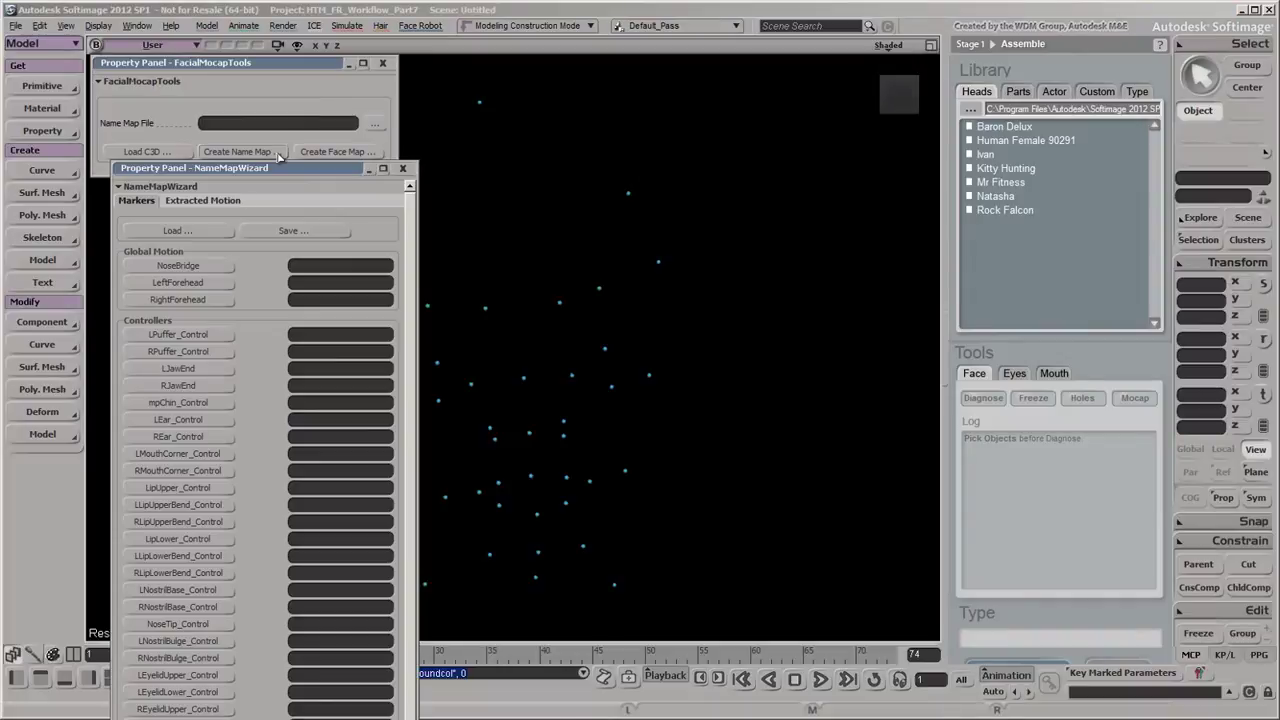
drag(280, 163, 266, 60)
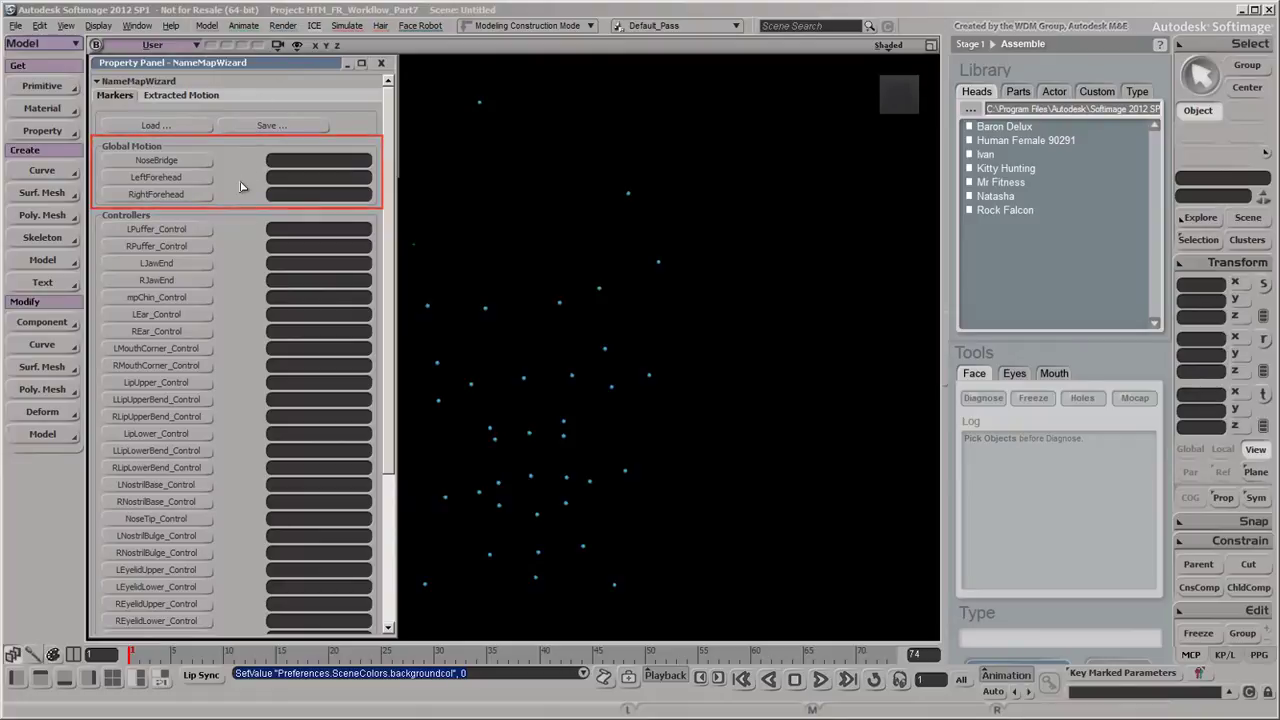
key(z)
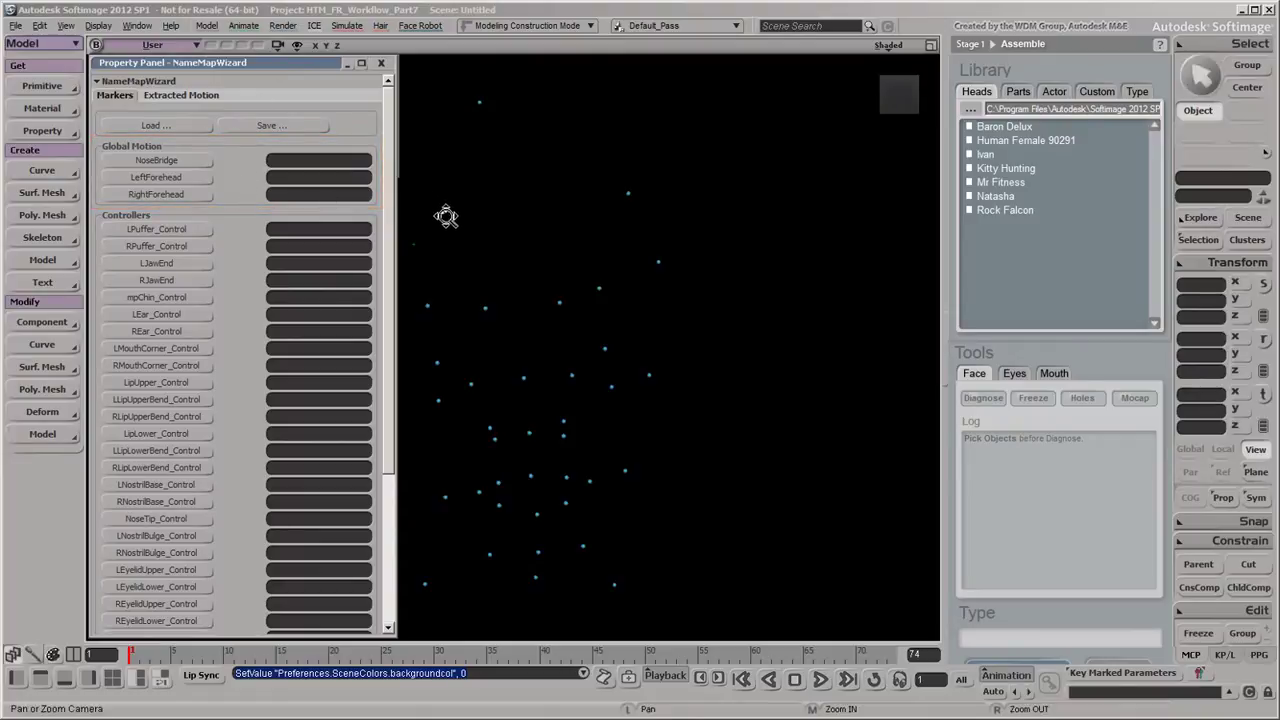
drag(489, 223, 508, 217)
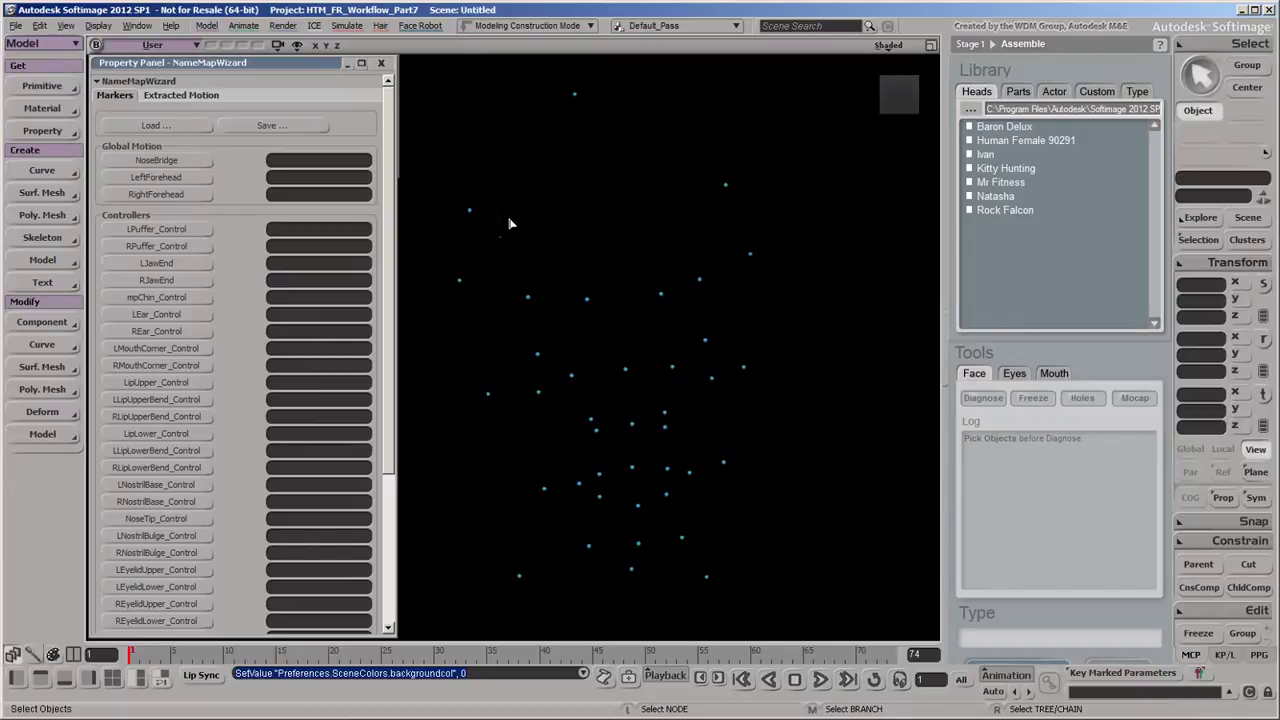
Select the nose bridge marker Tasha_STAB and locate it in the Explorer
click(626, 372)
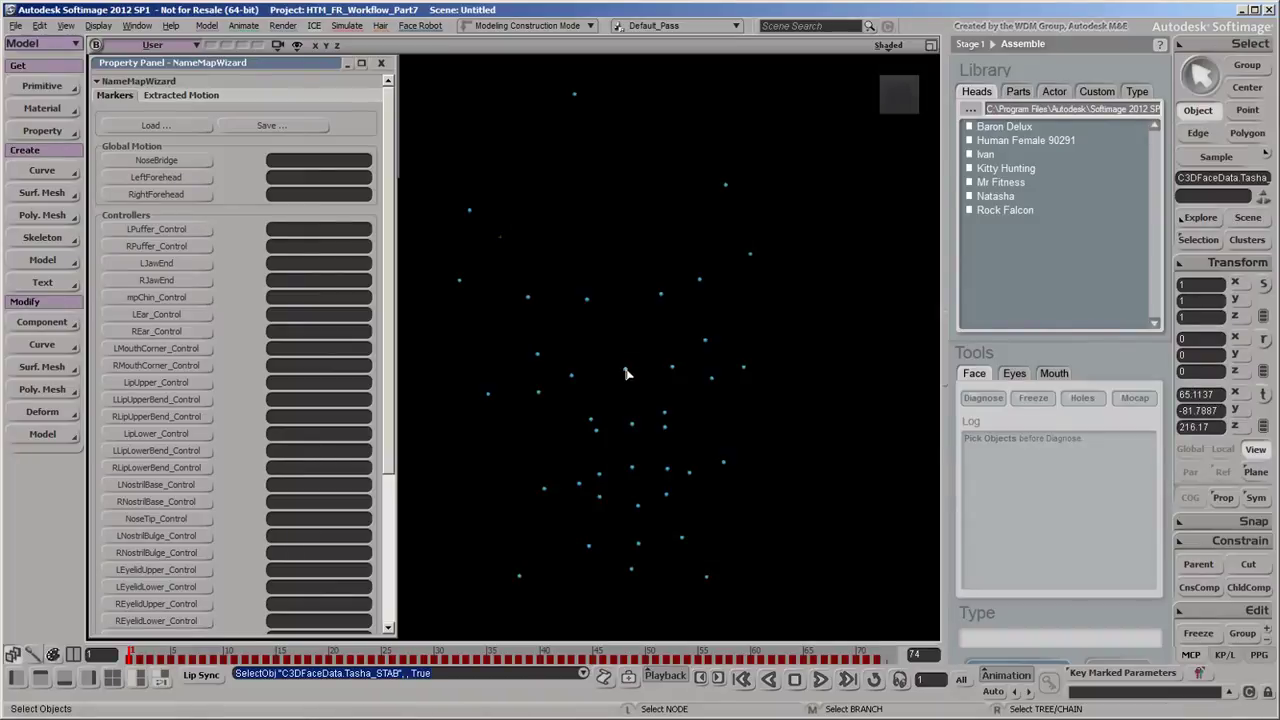
key(8)
key(f)
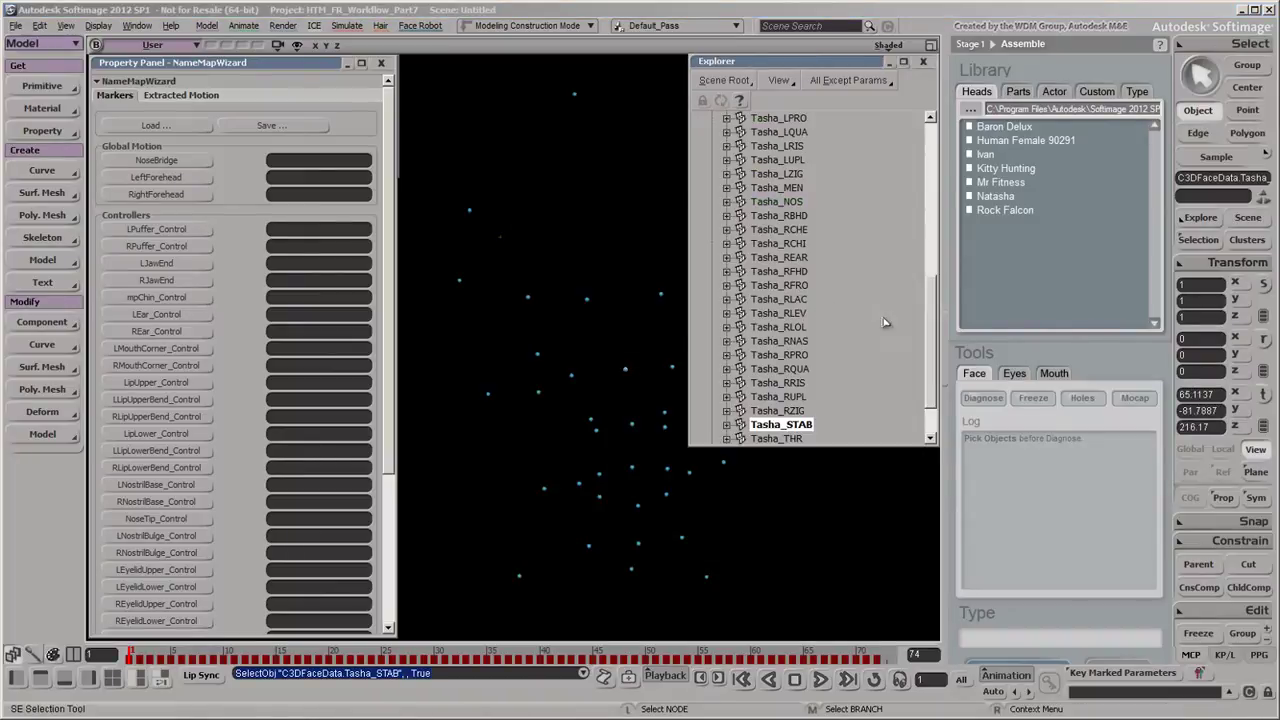
drag(928, 360, 909, 200)
click(923, 61)
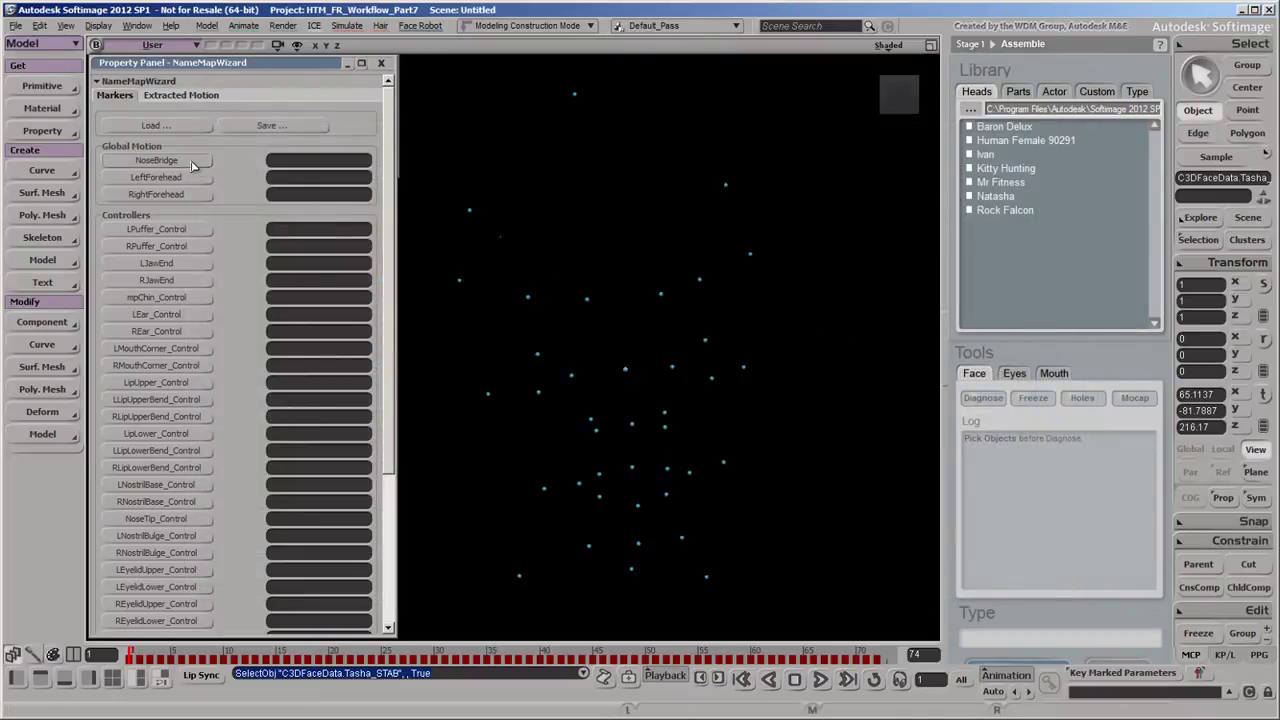
Assign Tasha_STAB to NoseBridge, then map the forehead, cheek and jaw markers (Tasha_LCHI, Tasha_RCHI)
click(195, 166)
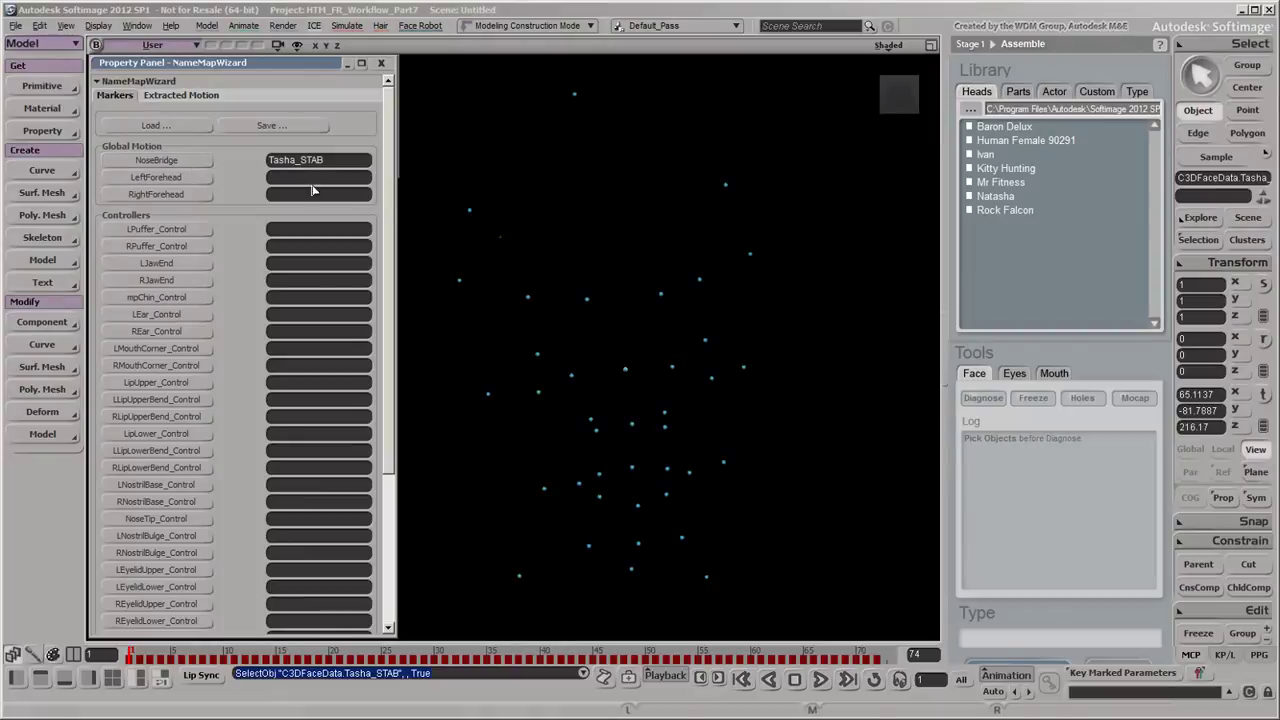
click(725, 187)
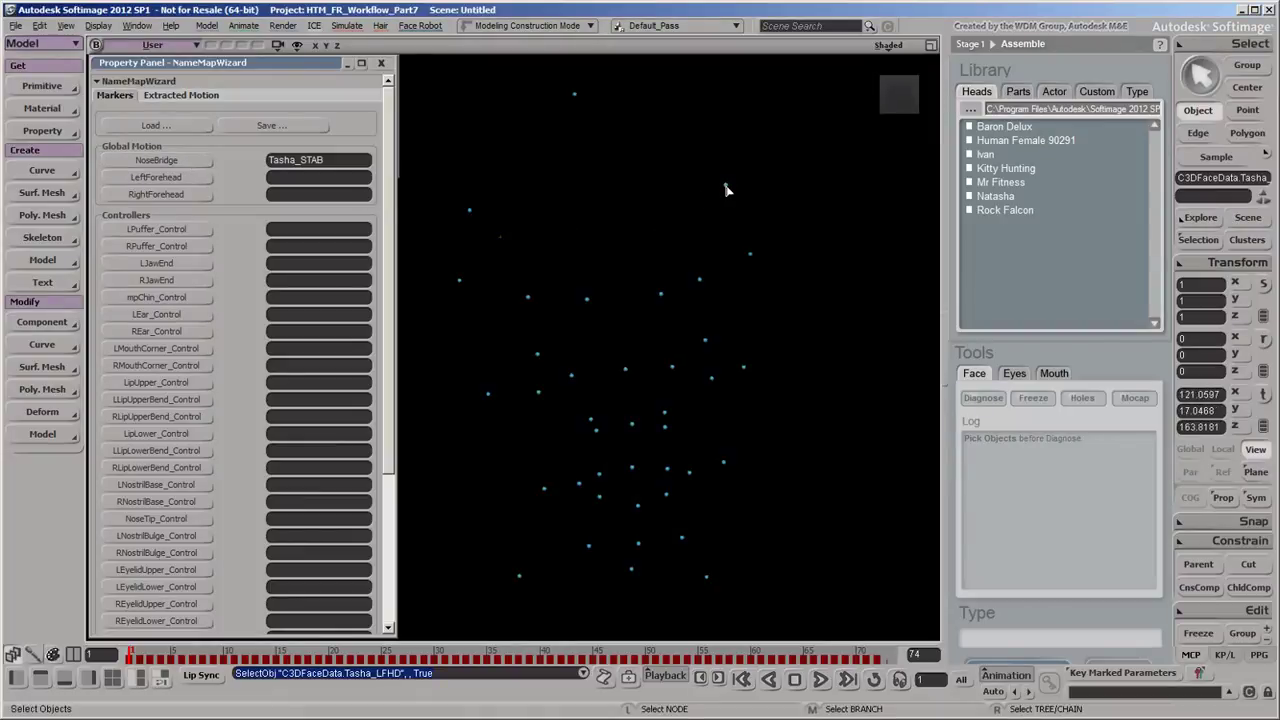
click(206, 178)
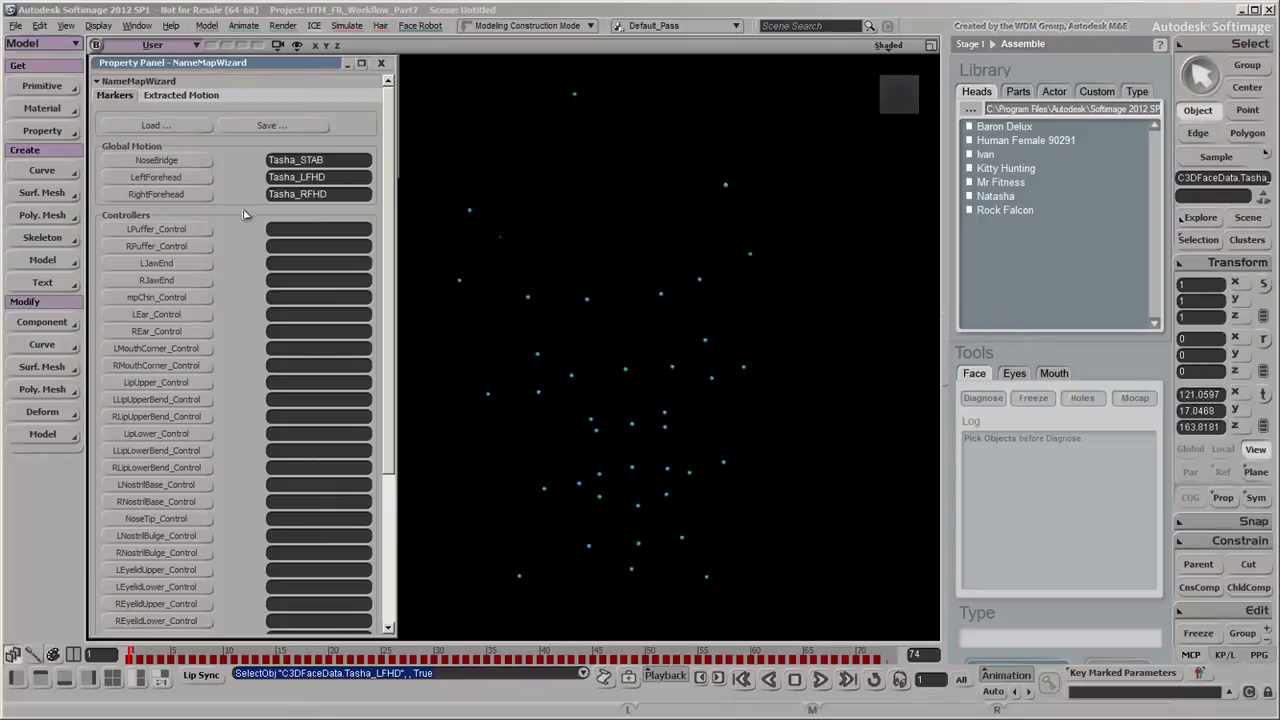
click(726, 466)
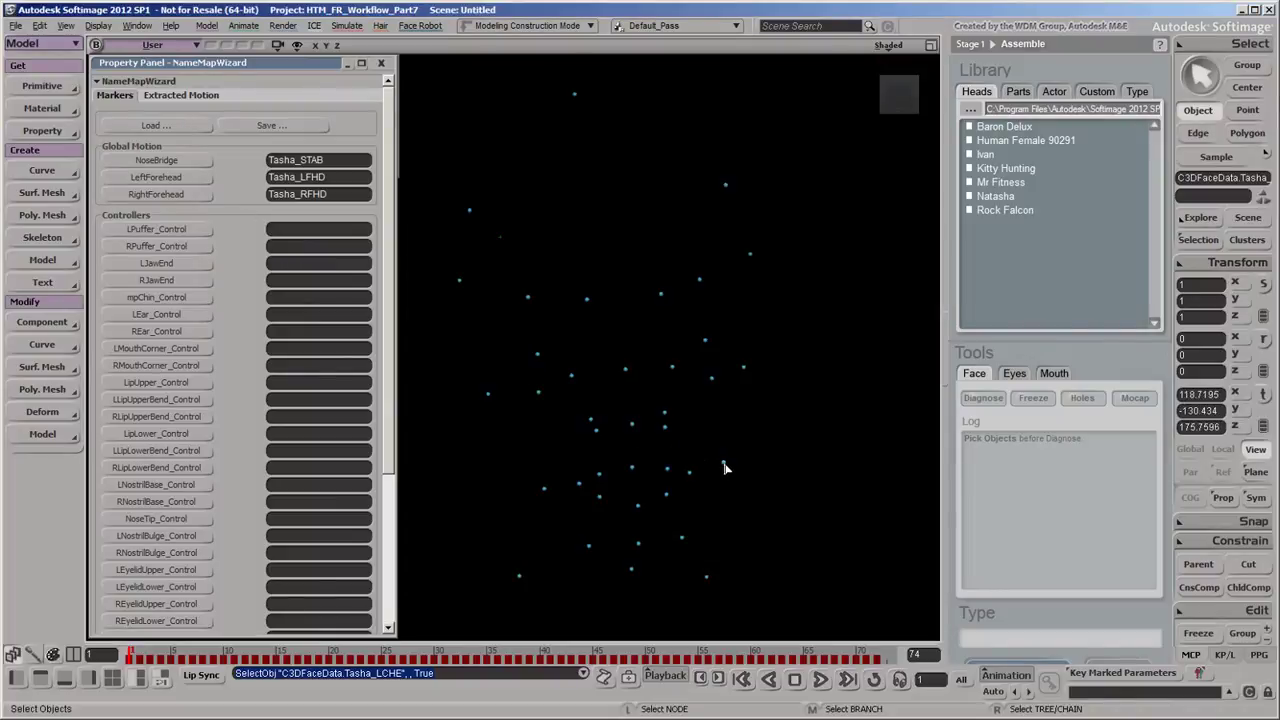
click(197, 232)
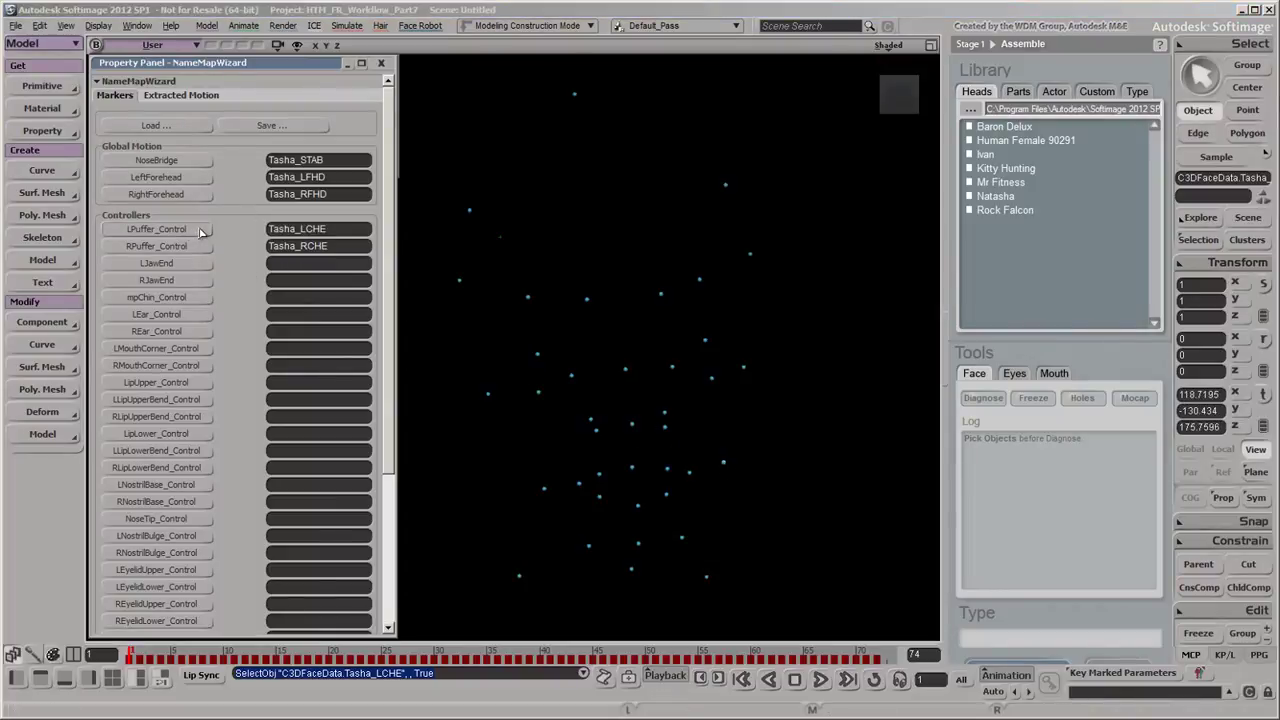
click(683, 538)
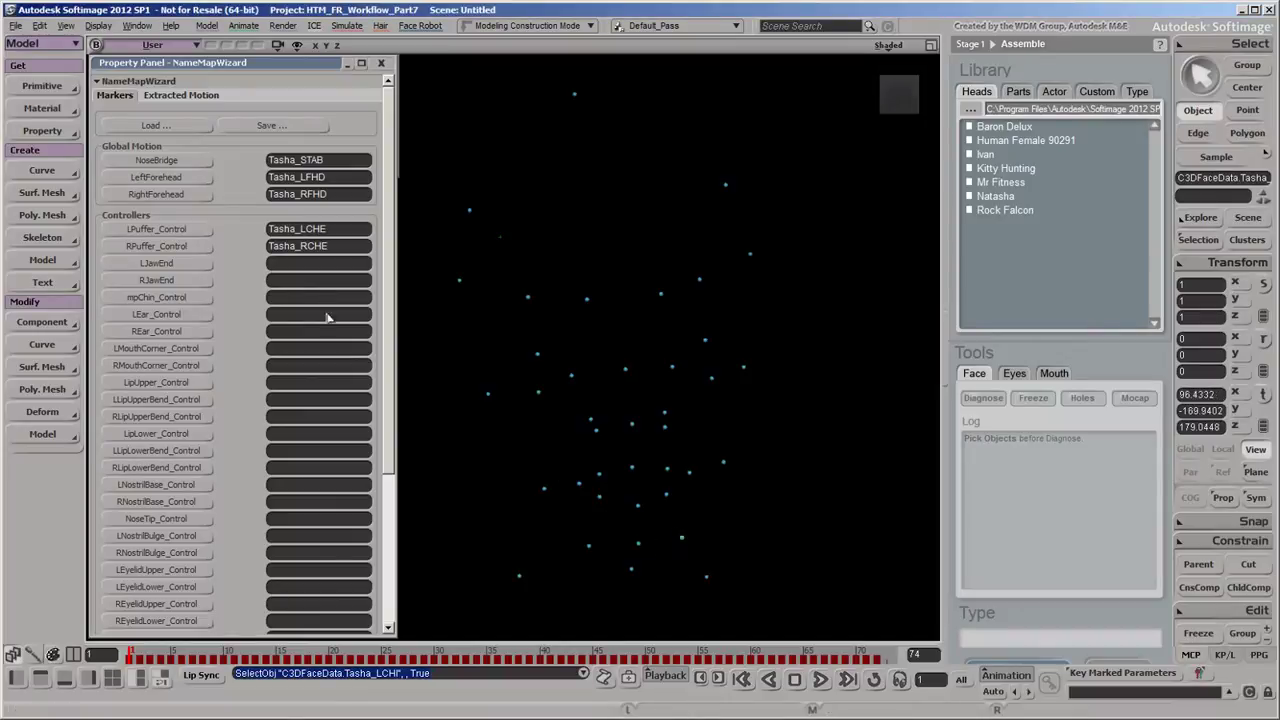
click(176, 265)
Map Tasha_MEN to mpChin_Control, the ear and mouth-corner markers, and Tasha_UOR to LipUpper_Control
click(638, 543)
click(198, 300)
click(743, 368)
click(199, 316)
click(684, 484)
click(210, 352)
click(632, 471)
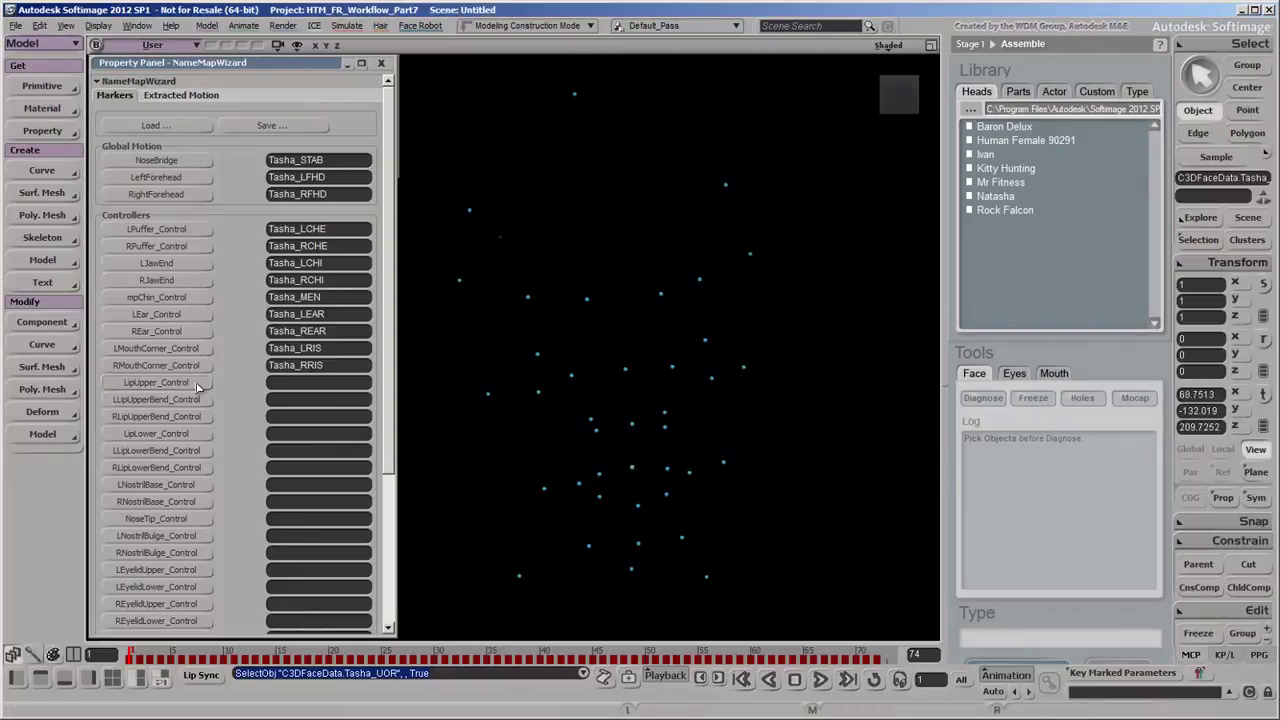
click(165, 383)
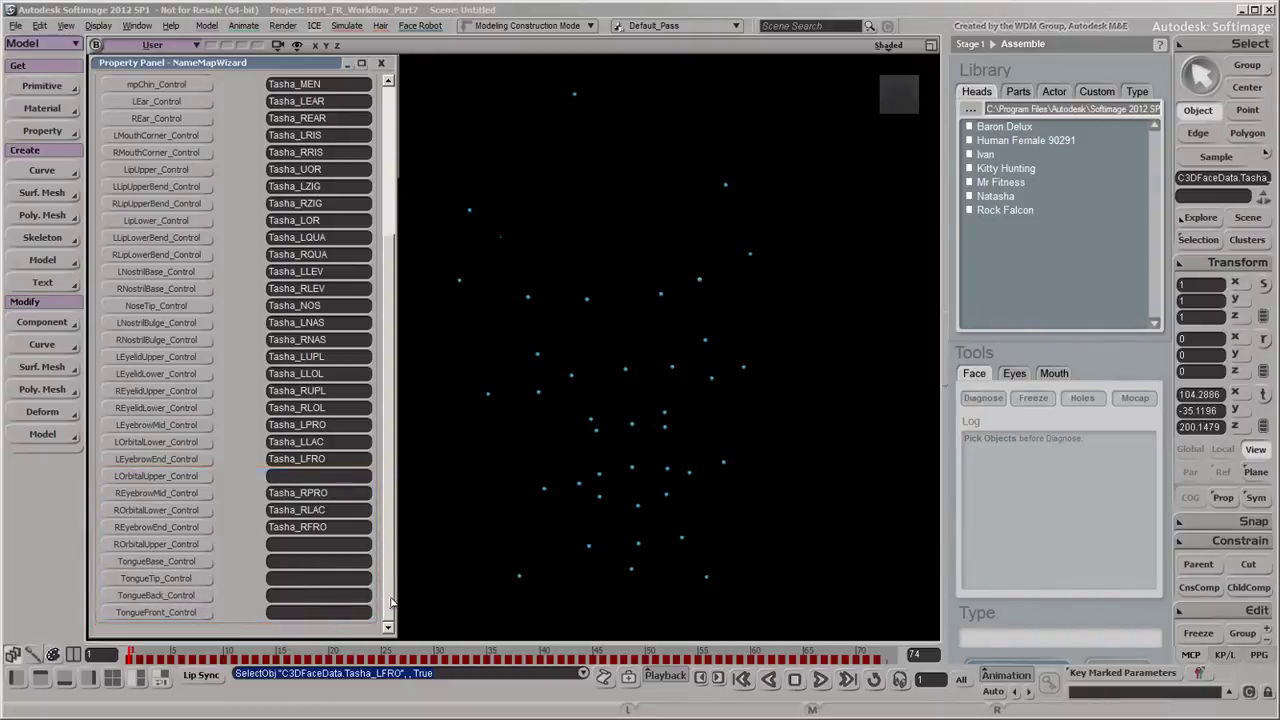
Save the name map as ZOMBIE
drag(389, 598, 380, 440)
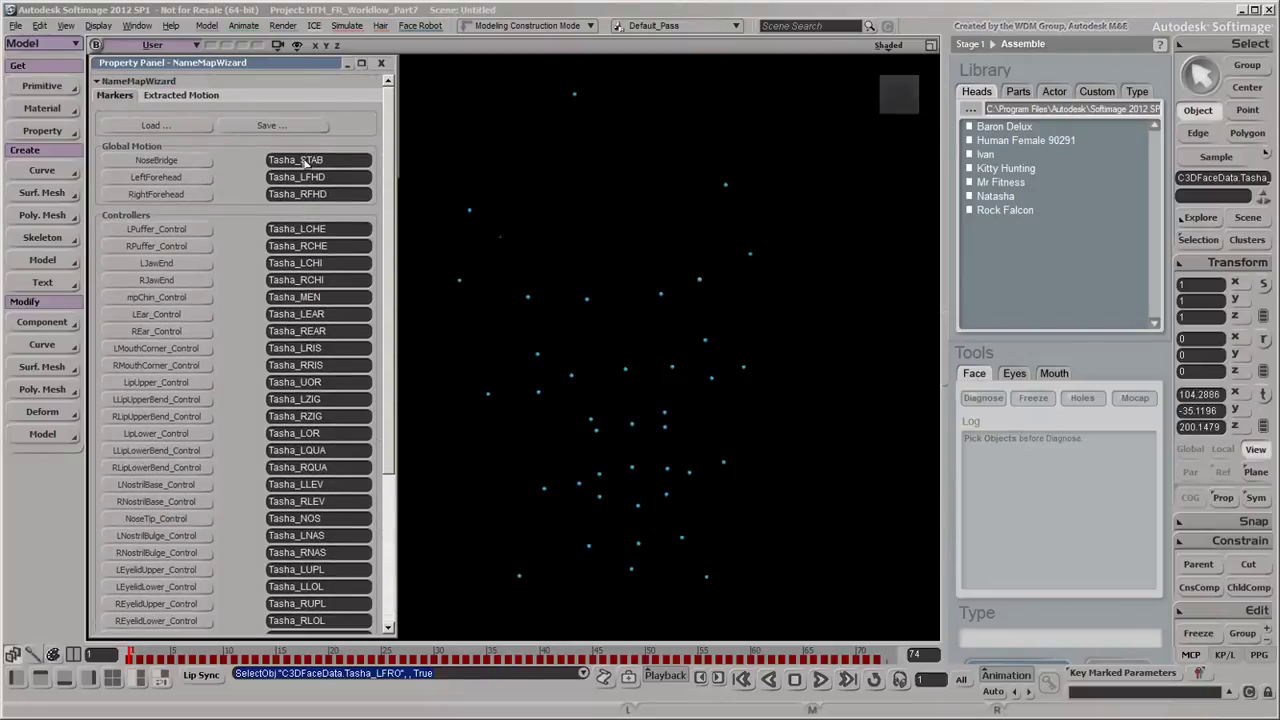
click(289, 126)
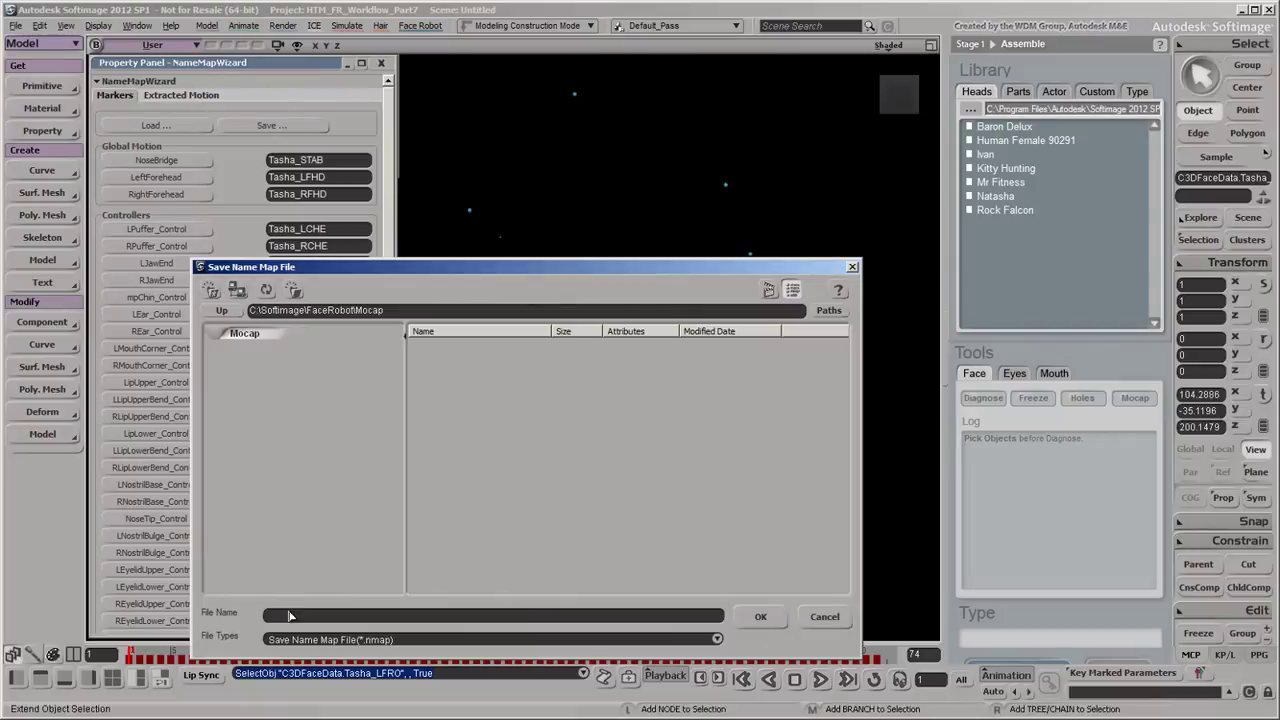
text(ZOMBIE)
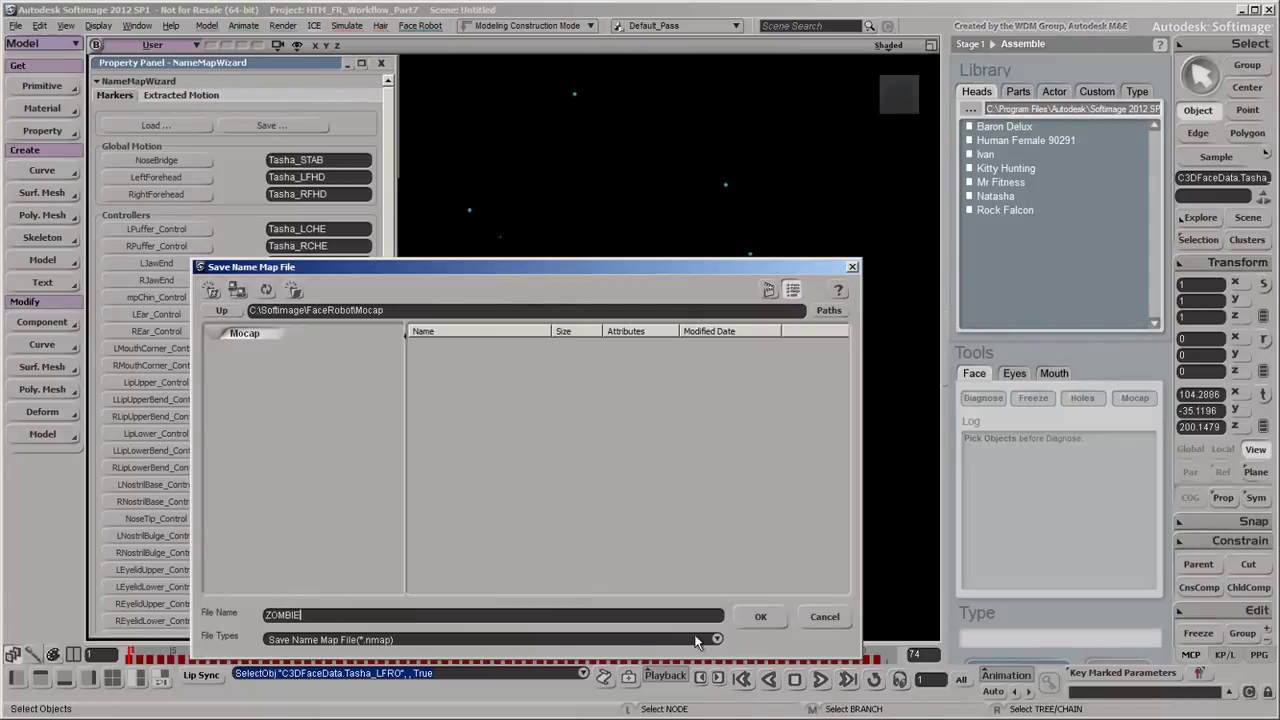
click(761, 617)
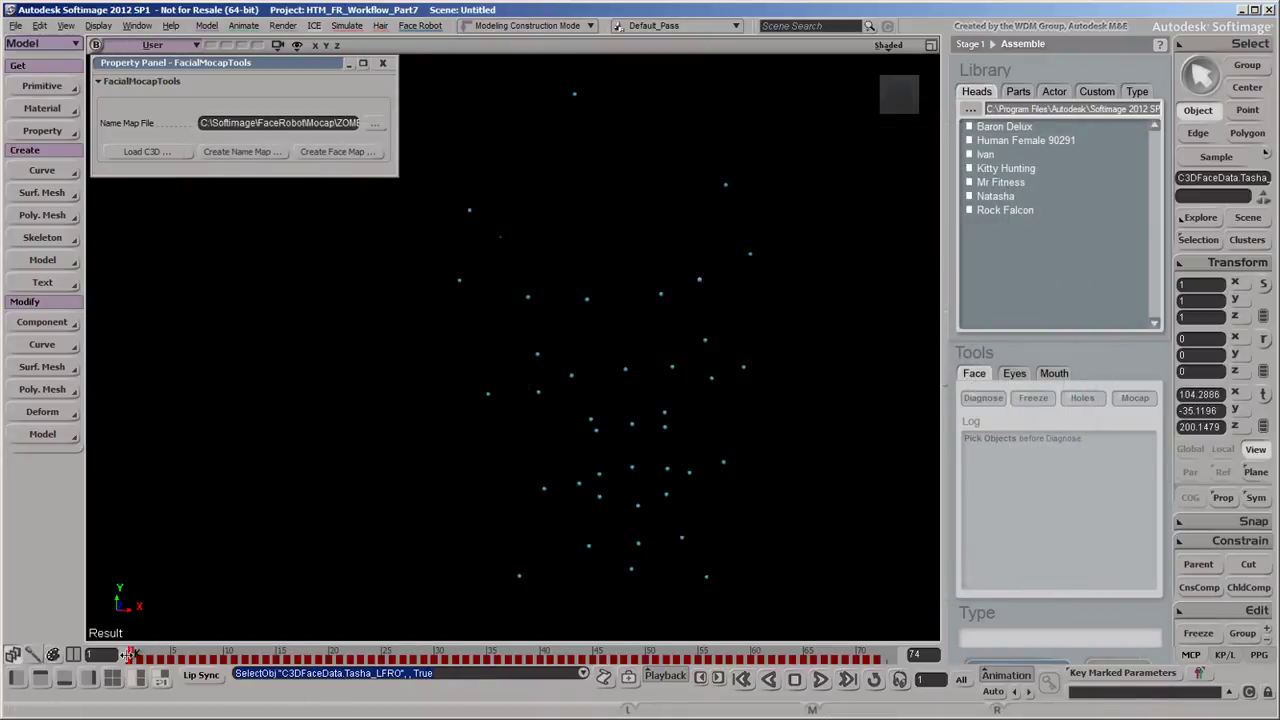
At frame 55, save the ZOMBIE face map and close the facial mocap tools panel
drag(128, 654, 88, 654)
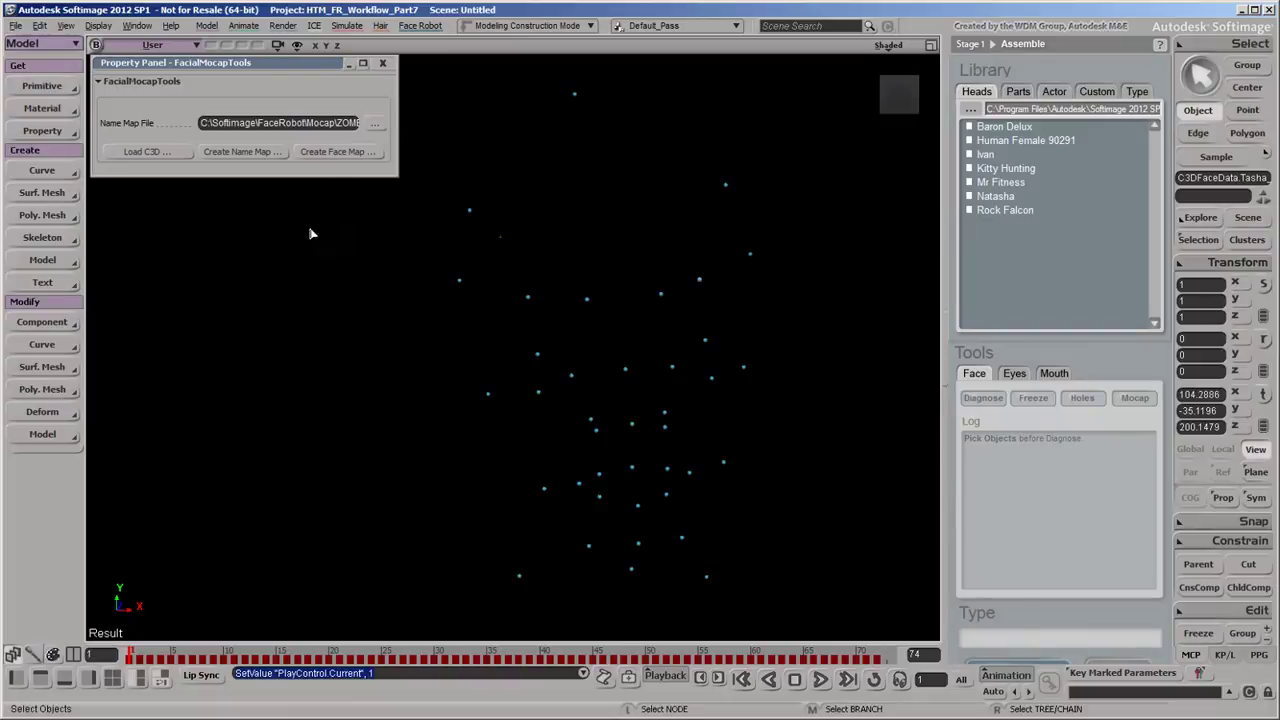
click(372, 153)
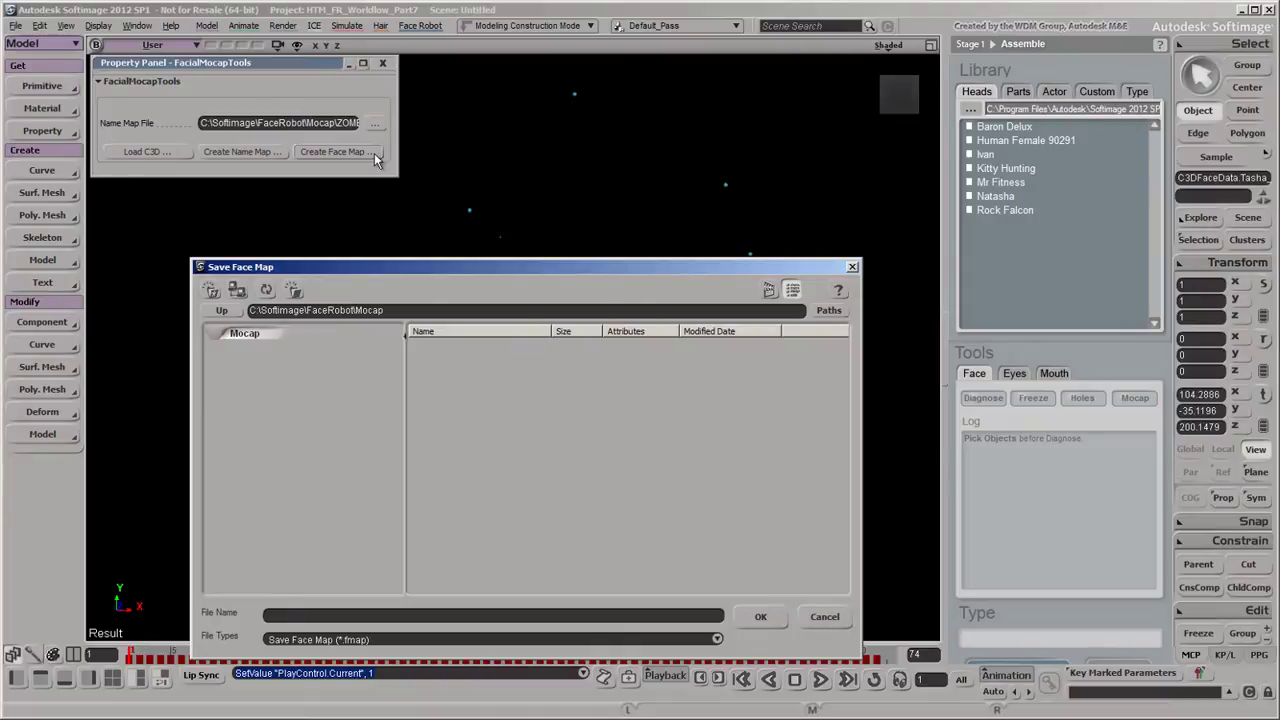
text(ZOMBIE)
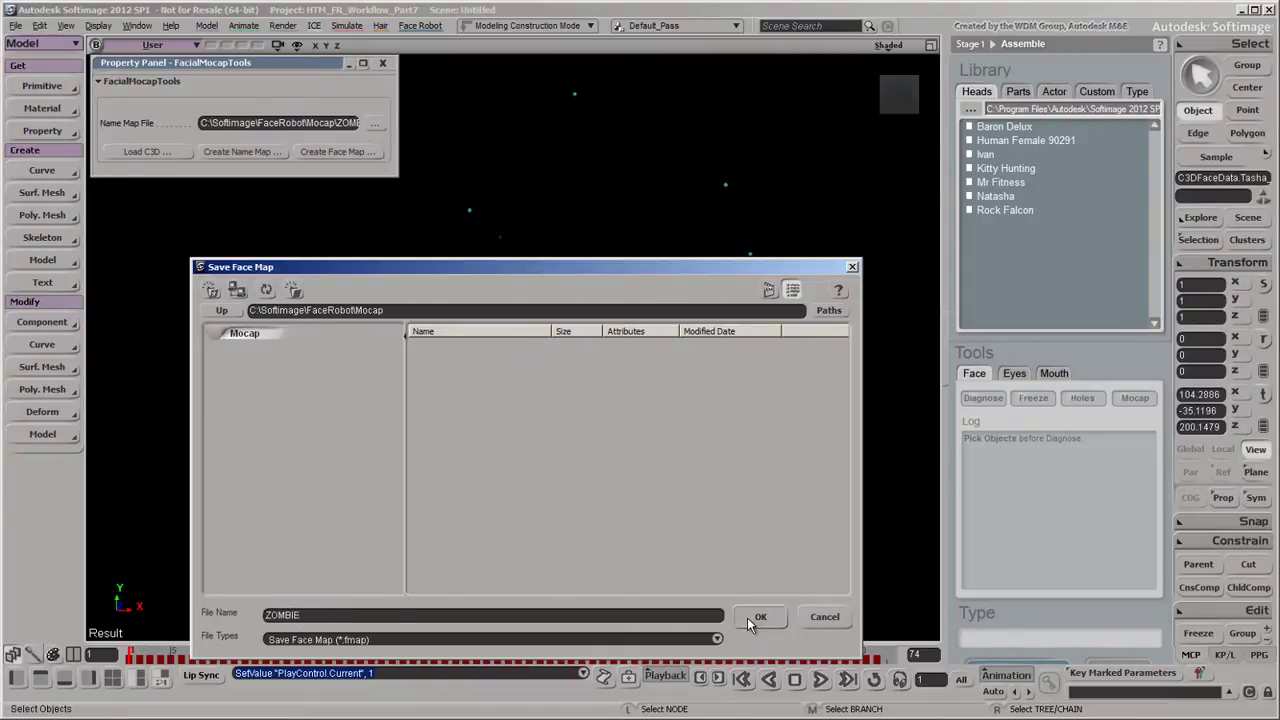
click(757, 617)
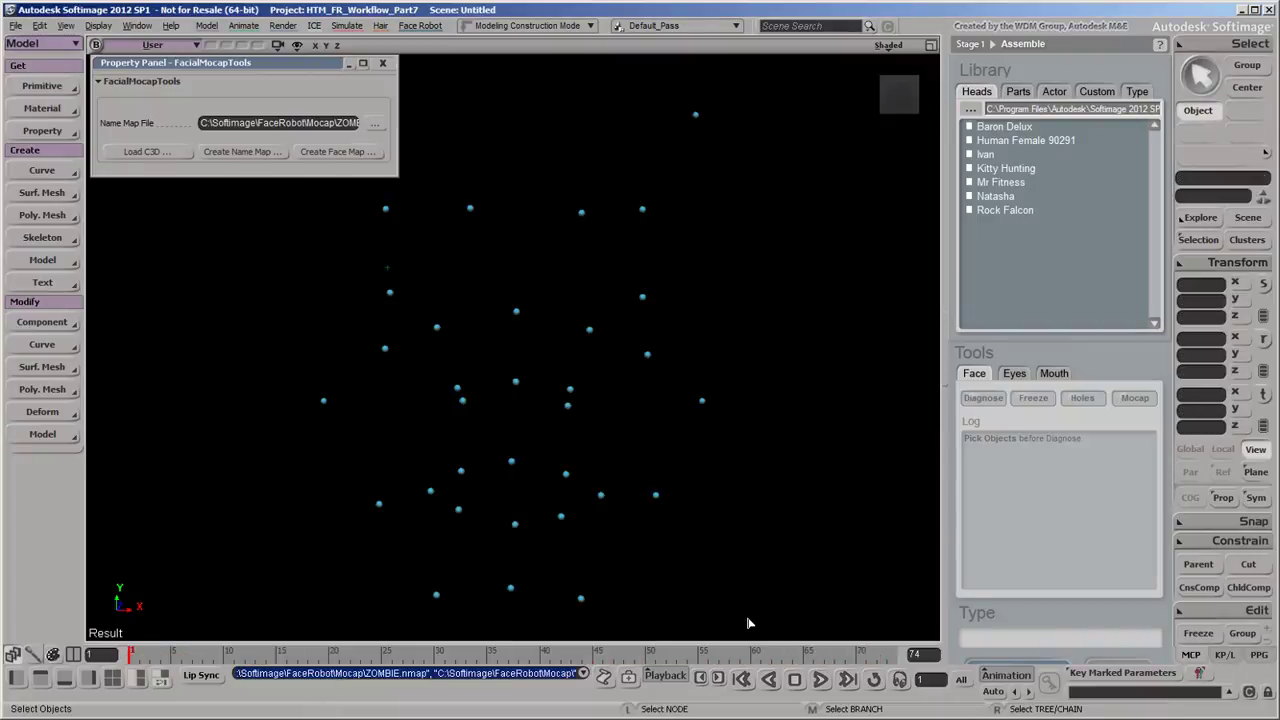
click(382, 63)
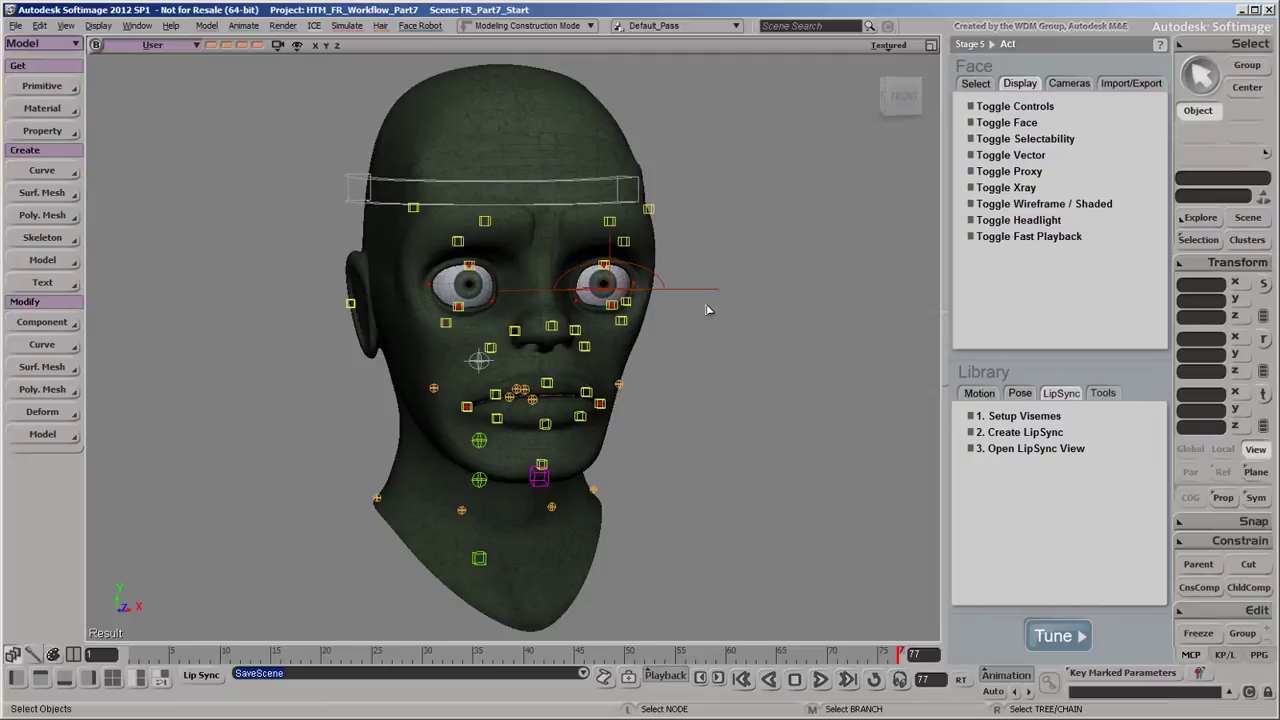
Show the zombie head's speech and audio tracks in the Lip Sync mixer and play them
click(1090, 447)
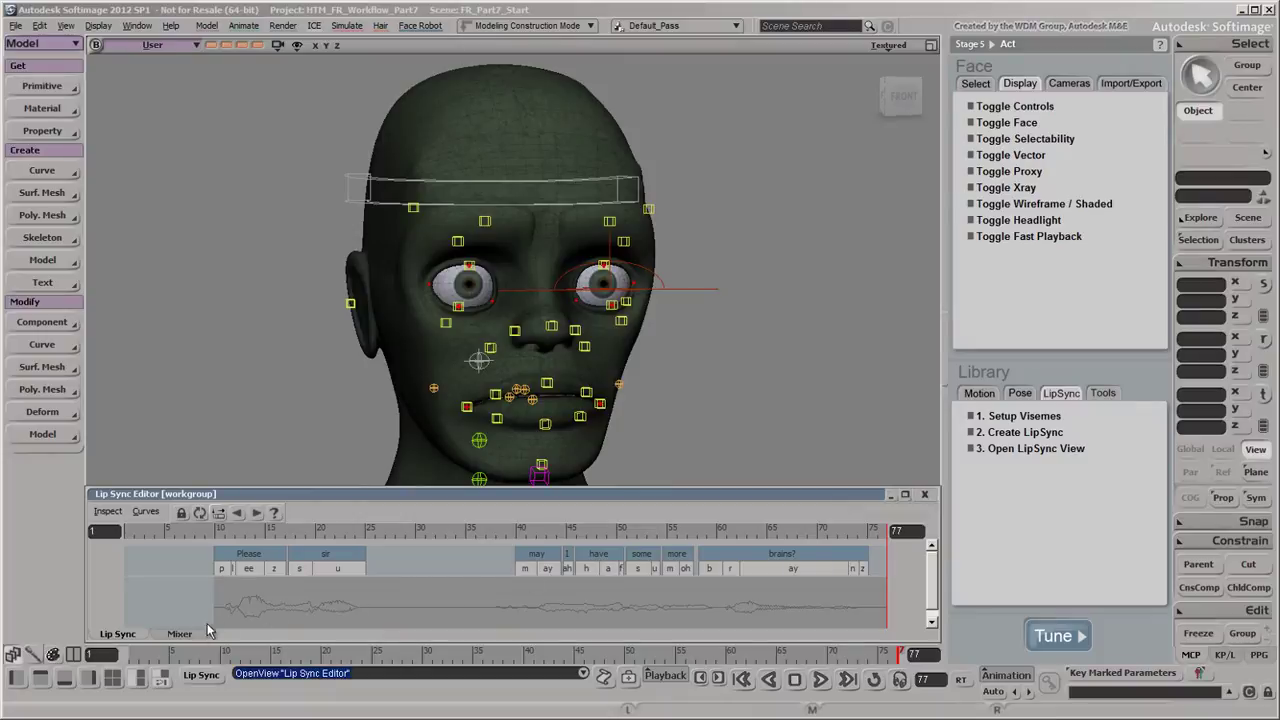
click(185, 634)
click(413, 445)
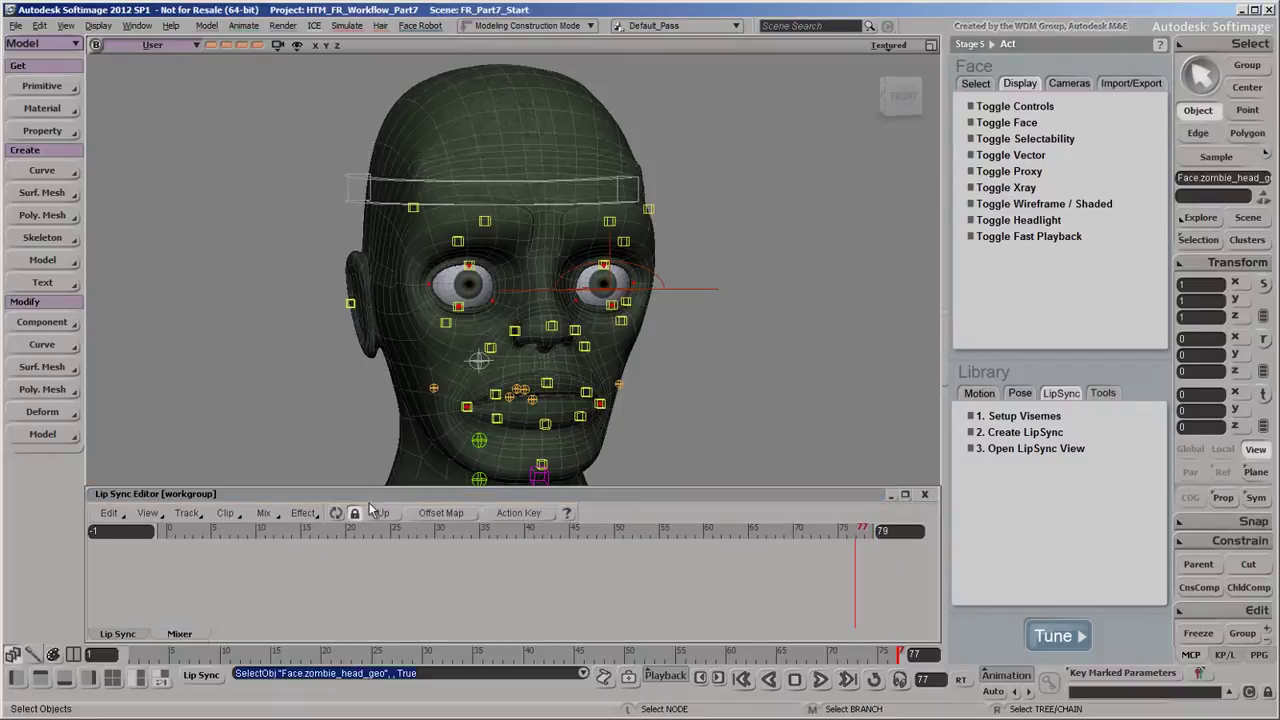
click(337, 514)
click(390, 558)
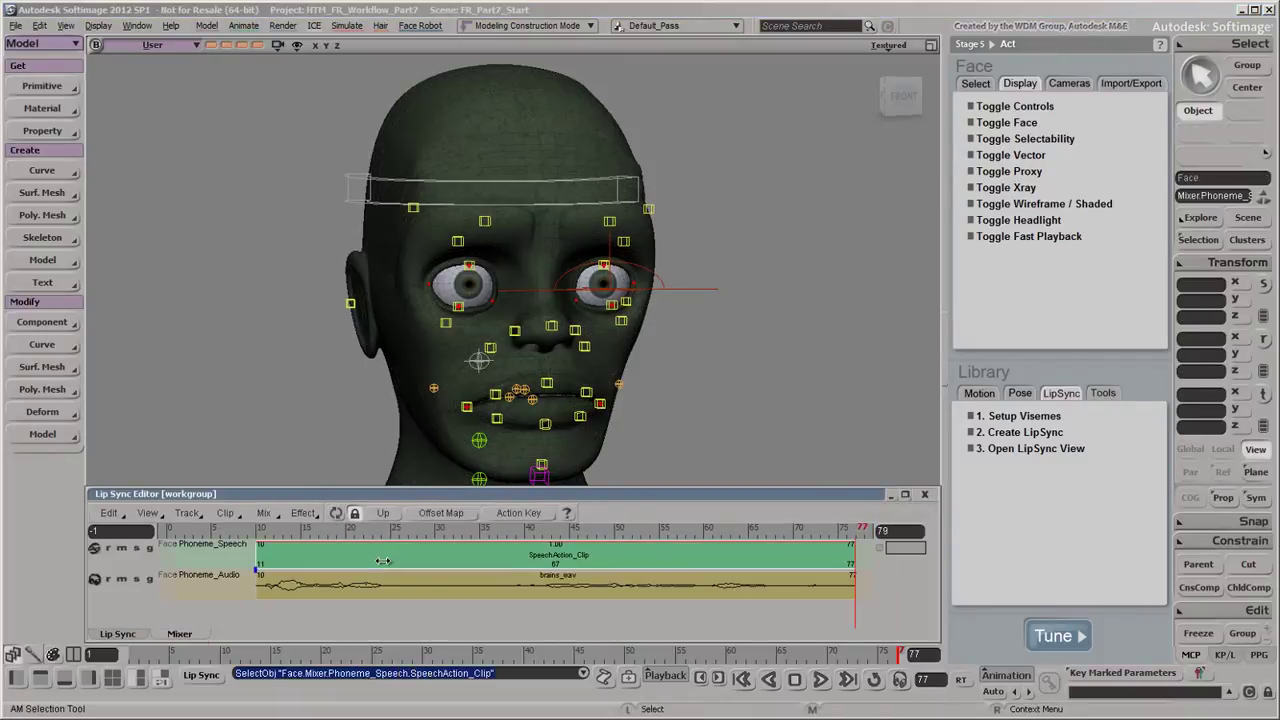
click(820, 680)
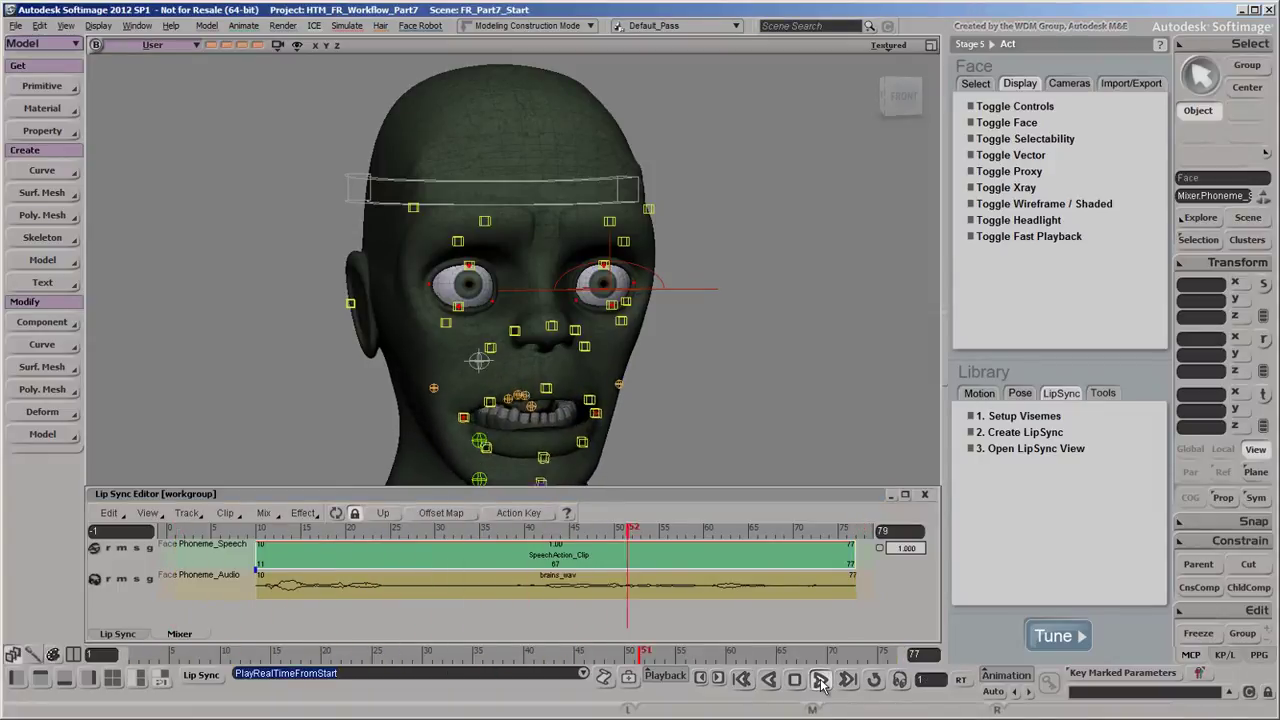
click(743, 680)
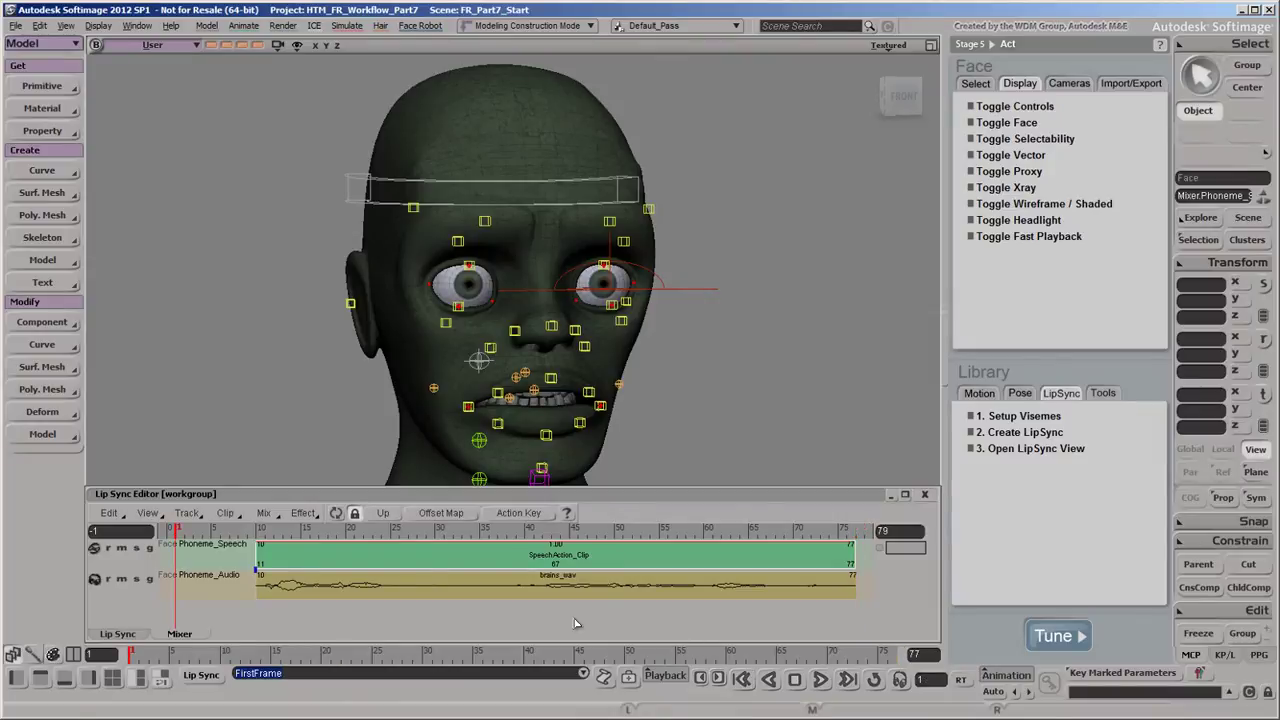
Mute the Phoneme_Speech and Phoneme_Audio tracks
click(454, 553)
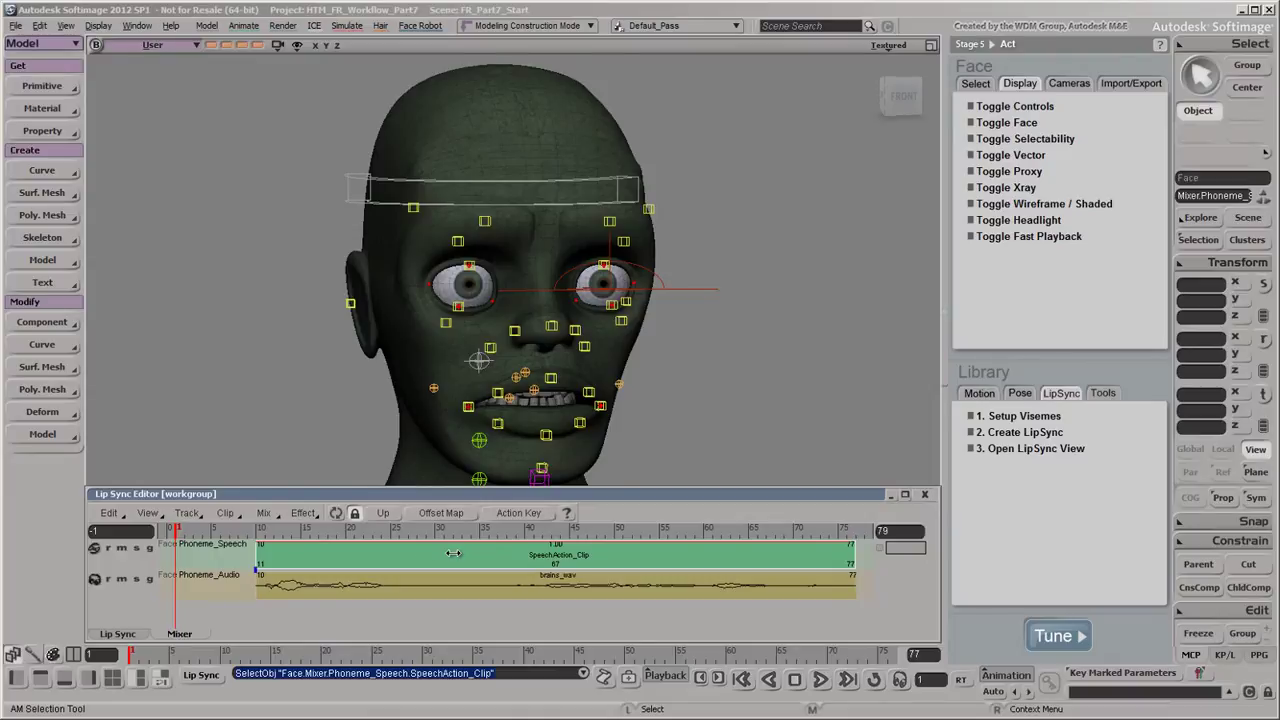
click(121, 548)
click(121, 579)
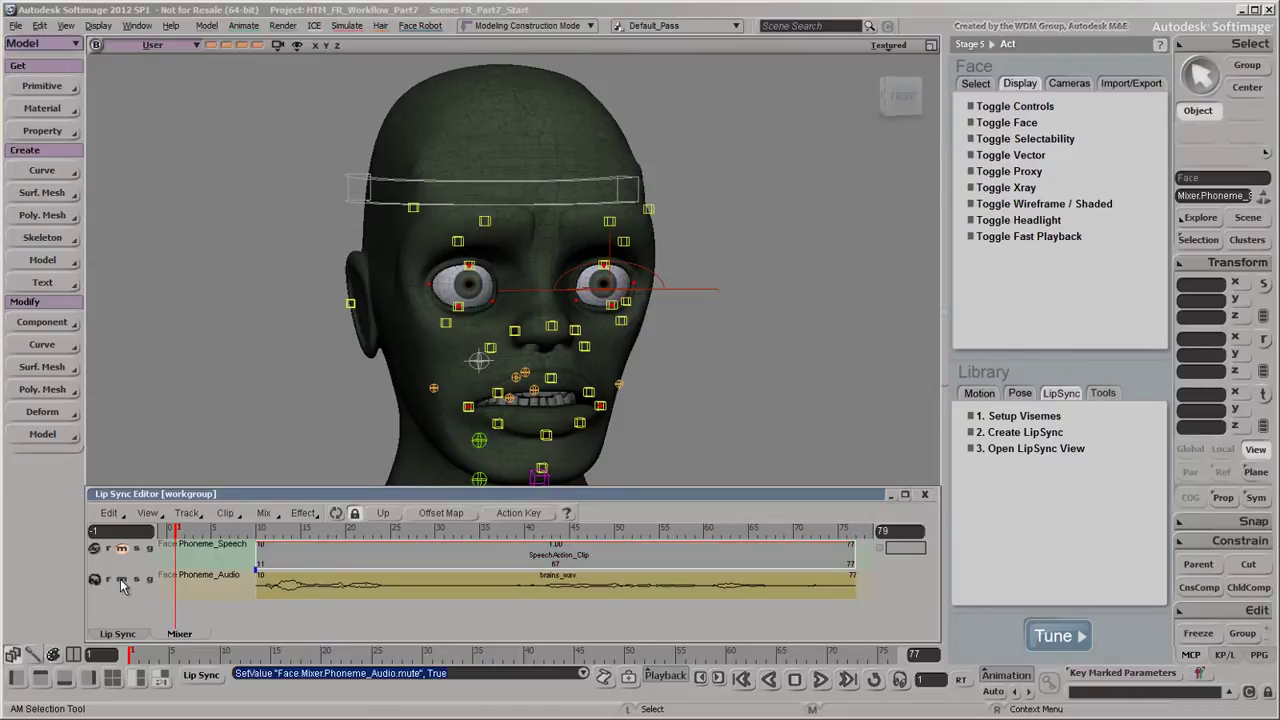
Apply the BitingLip mocap from the Motion library to the zombie face
click(896, 496)
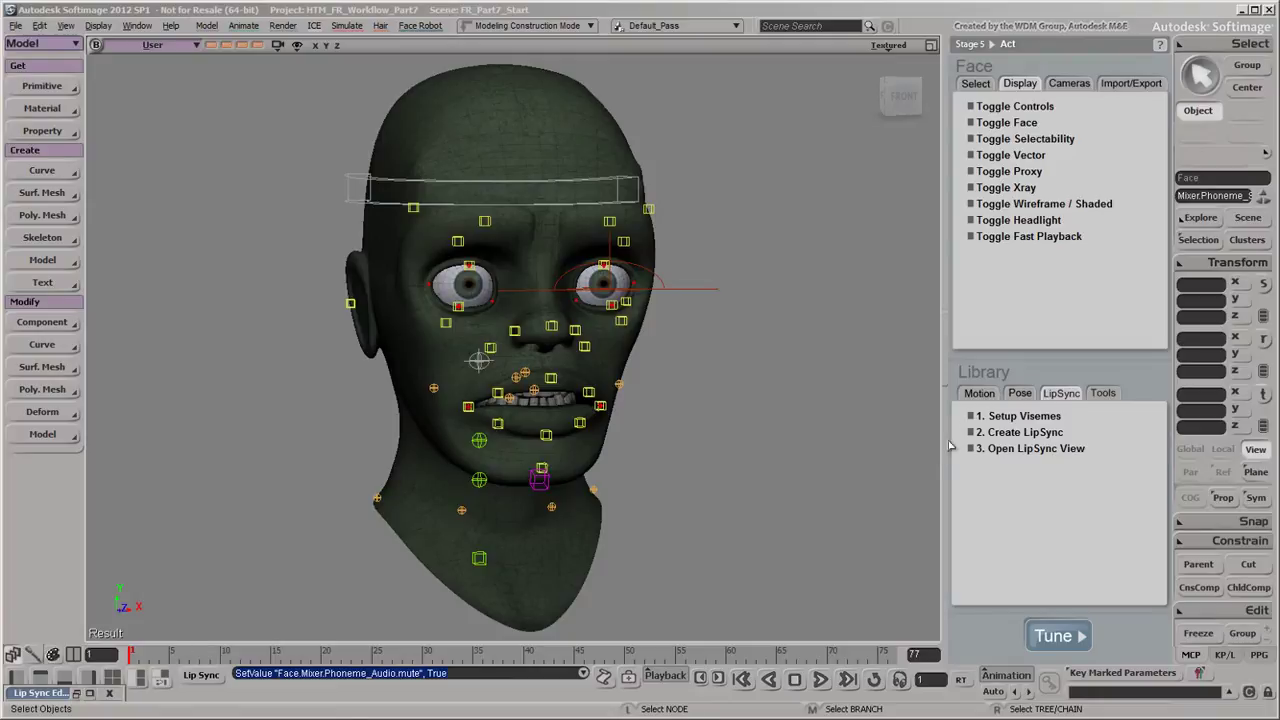
click(980, 394)
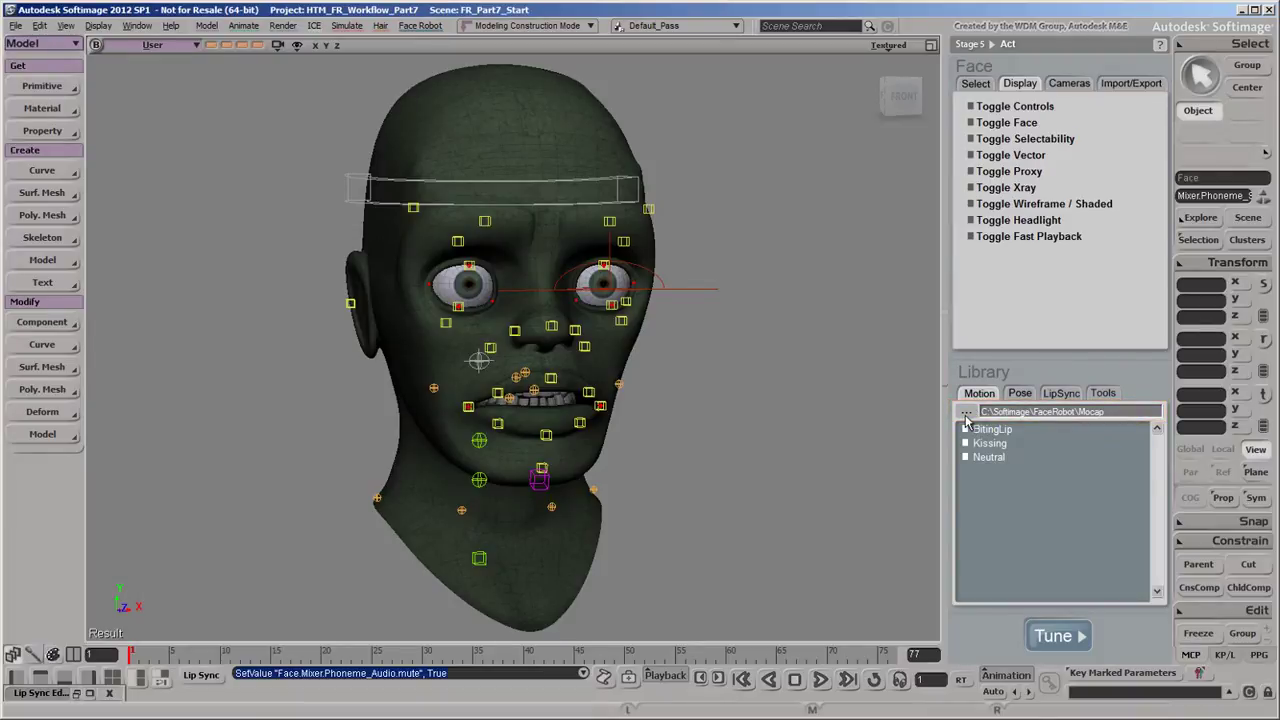
mouse_move(980, 428)
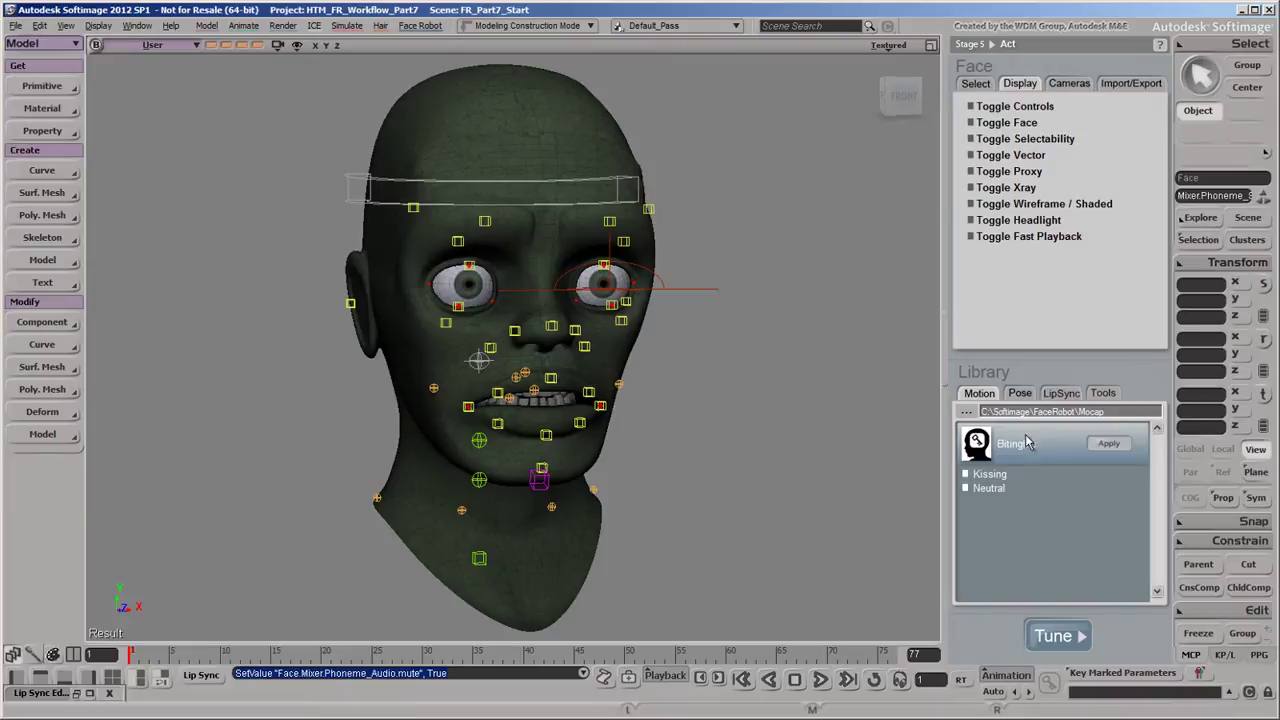
click(1109, 445)
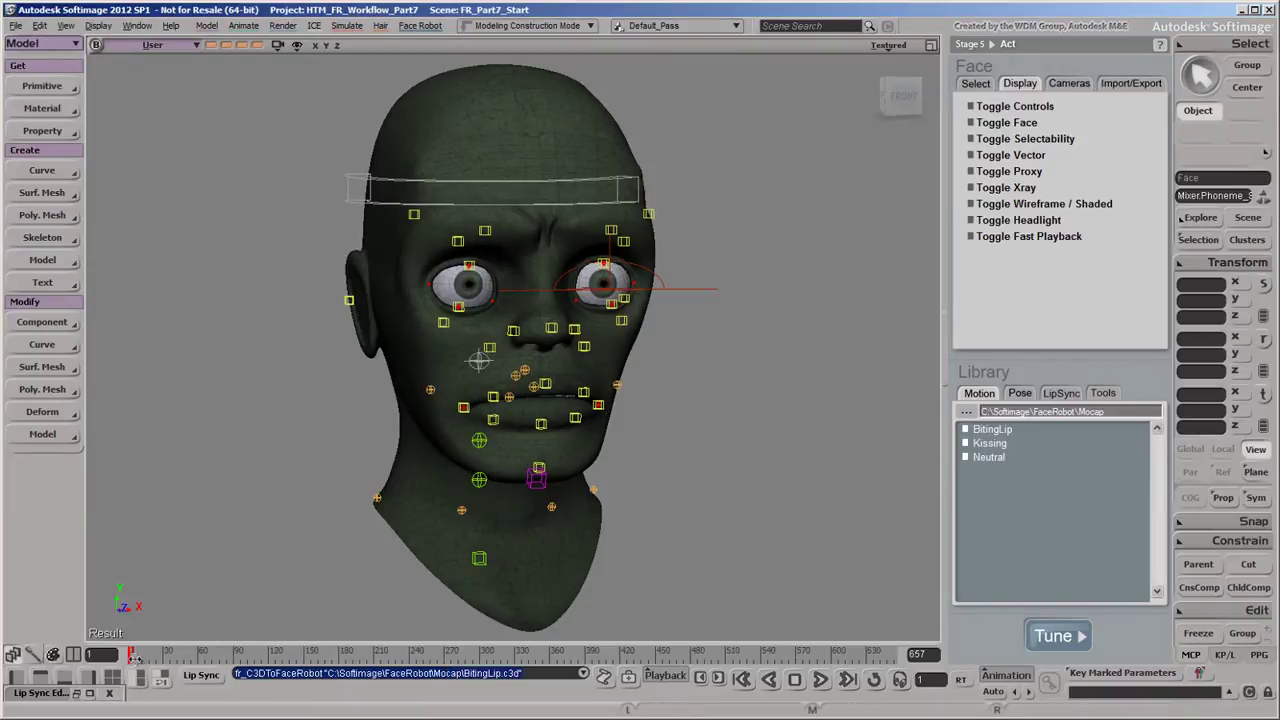
drag(200, 653, 885, 653)
click(742, 679)
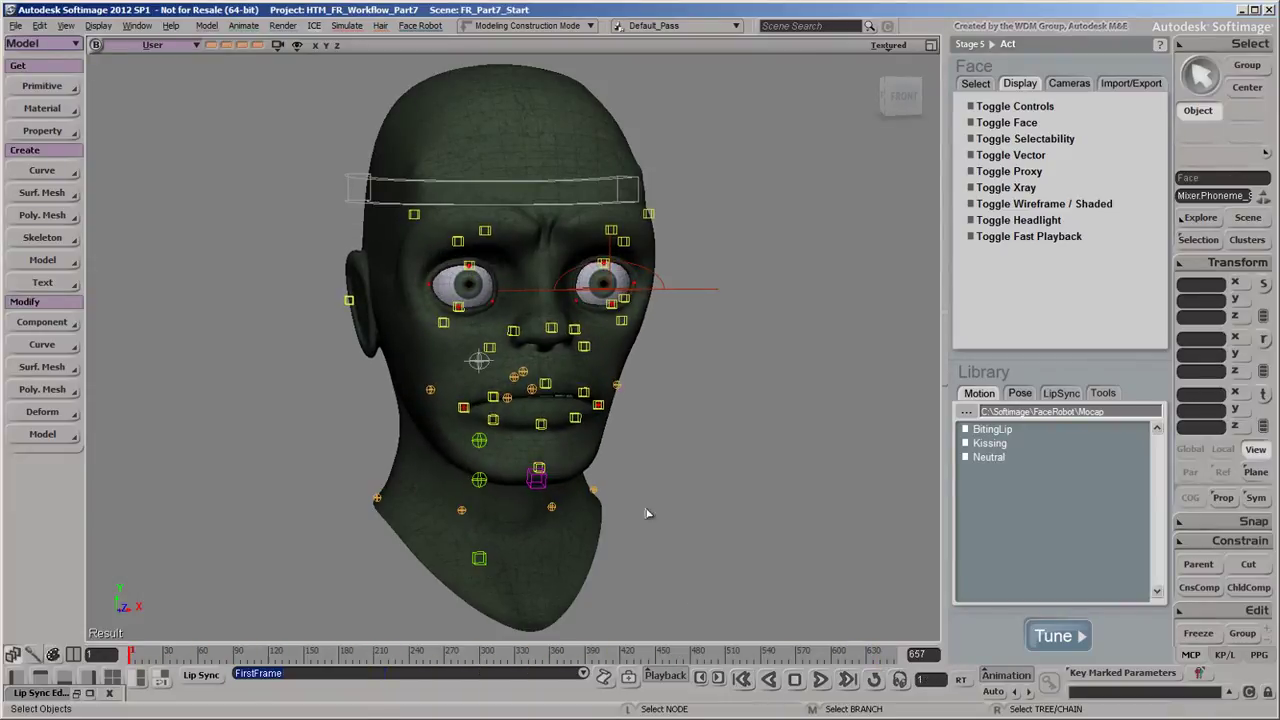
click(545, 385)
key(8)
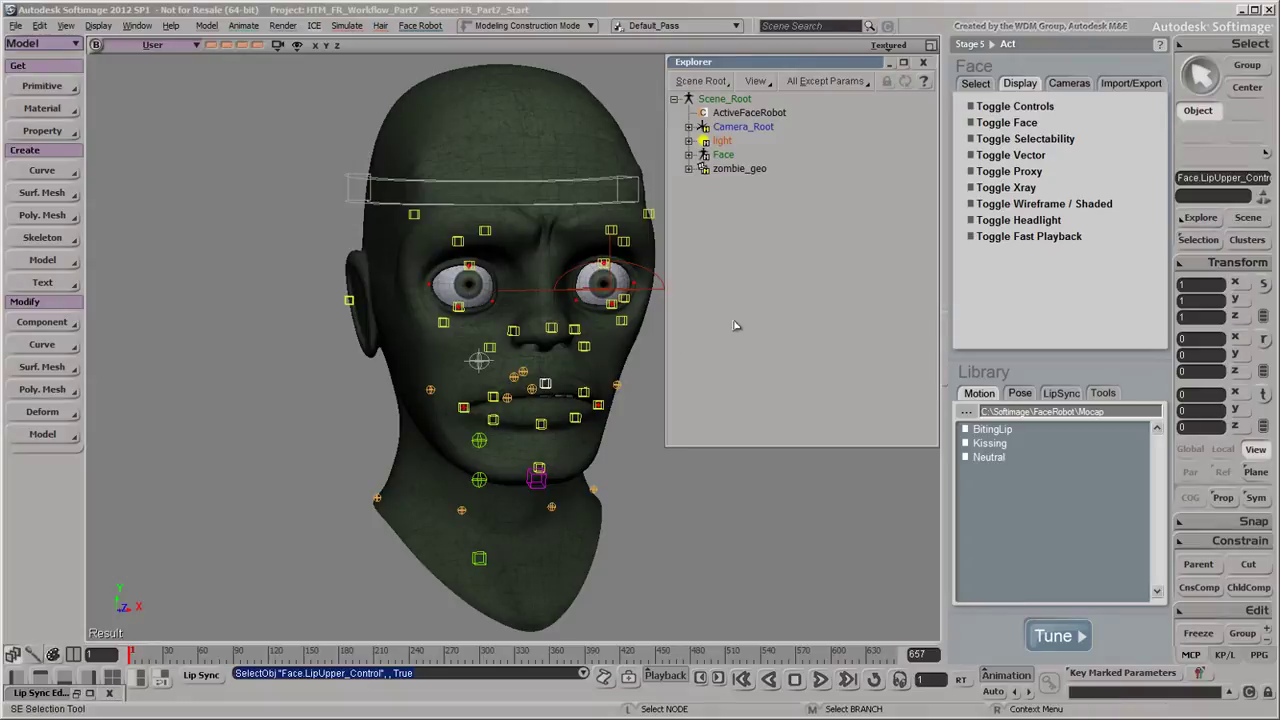
click(931, 442)
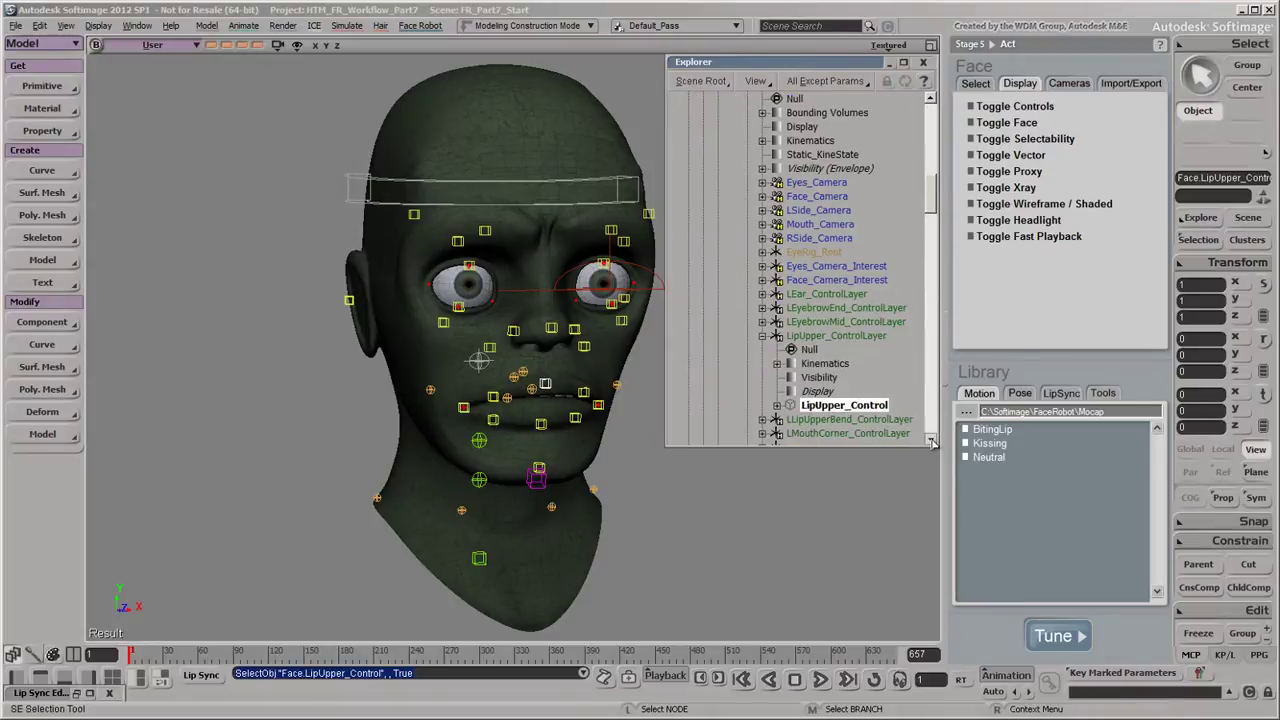
click(931, 442)
click(777, 266)
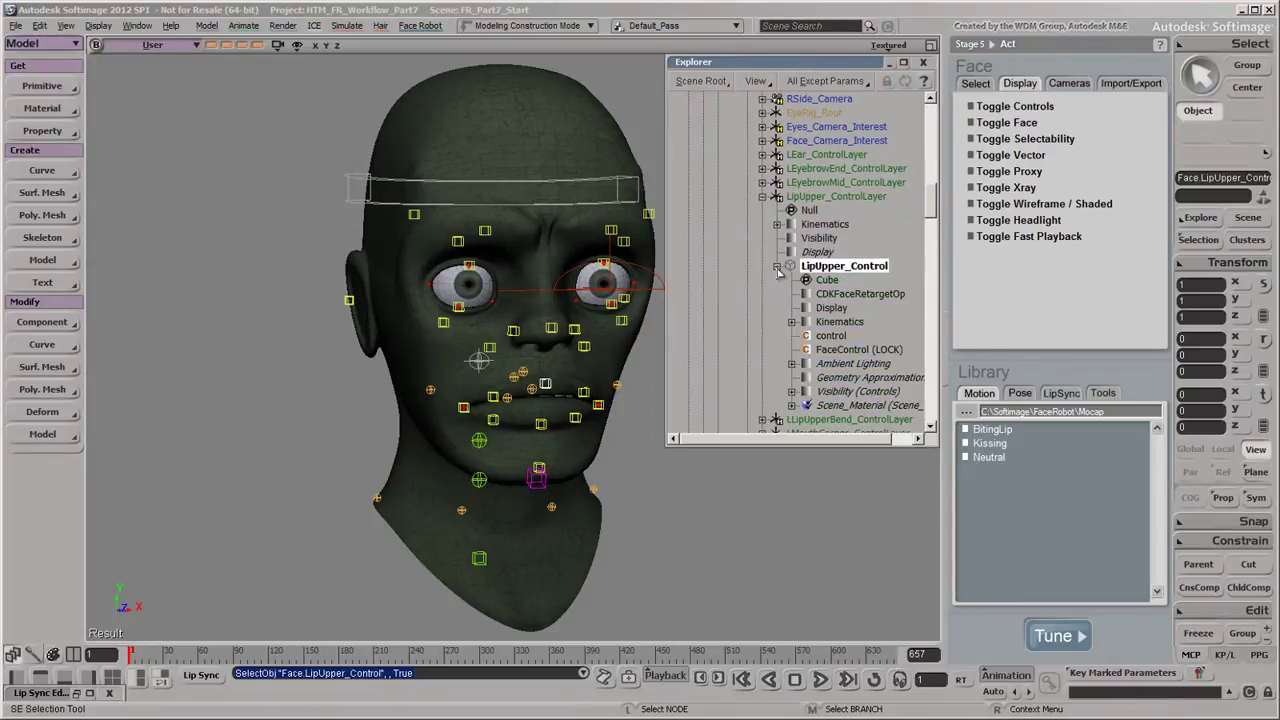
click(878, 295)
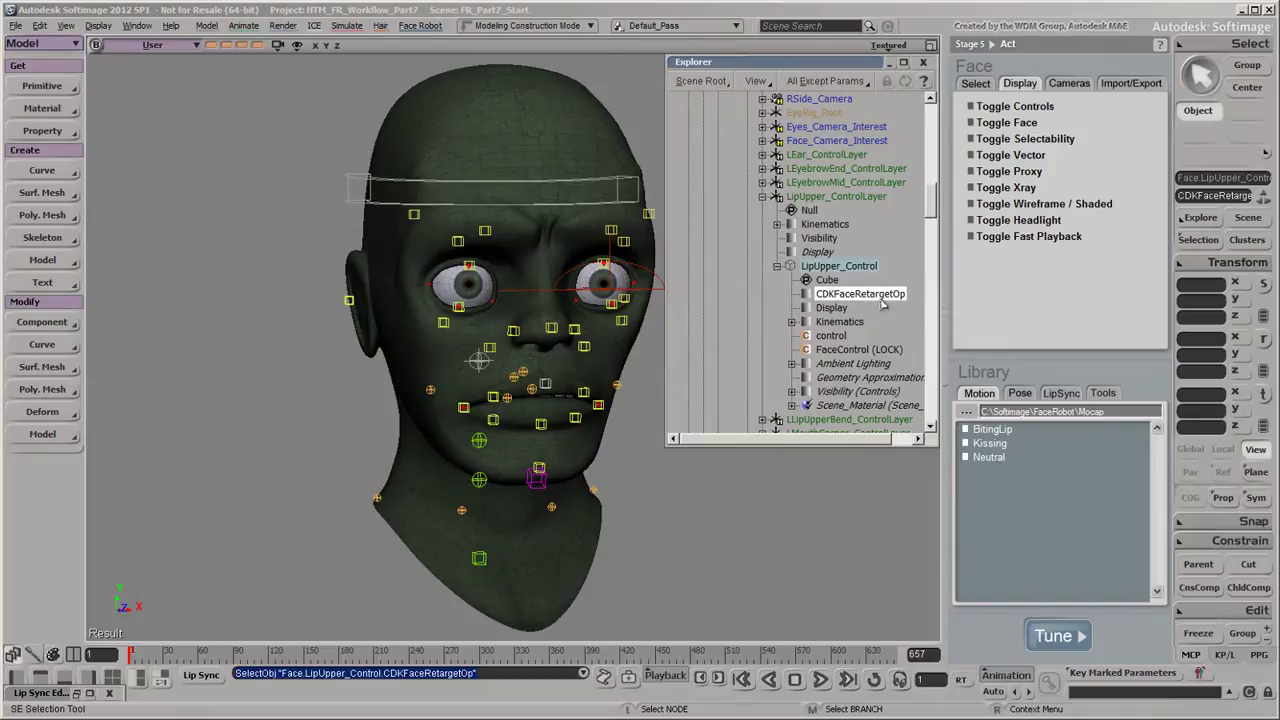
click(924, 65)
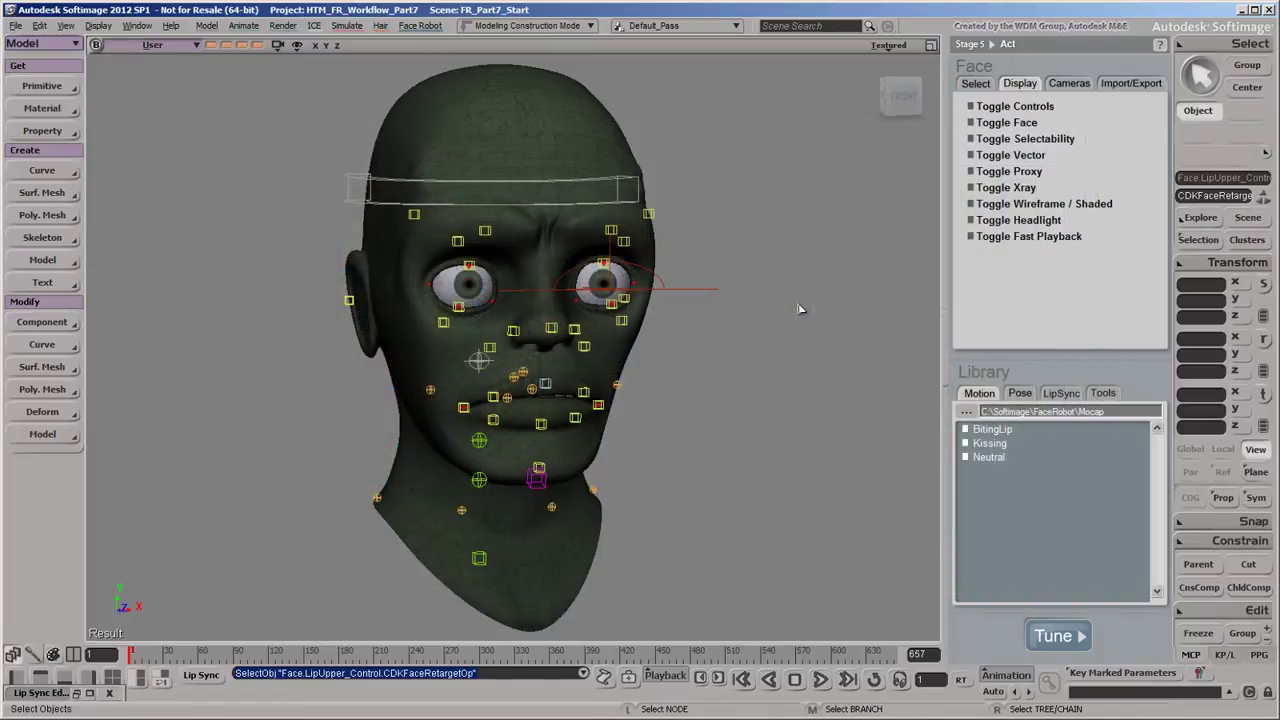
Open the FaceCalibrate panel from the Library's Tools tab
click(1112, 393)
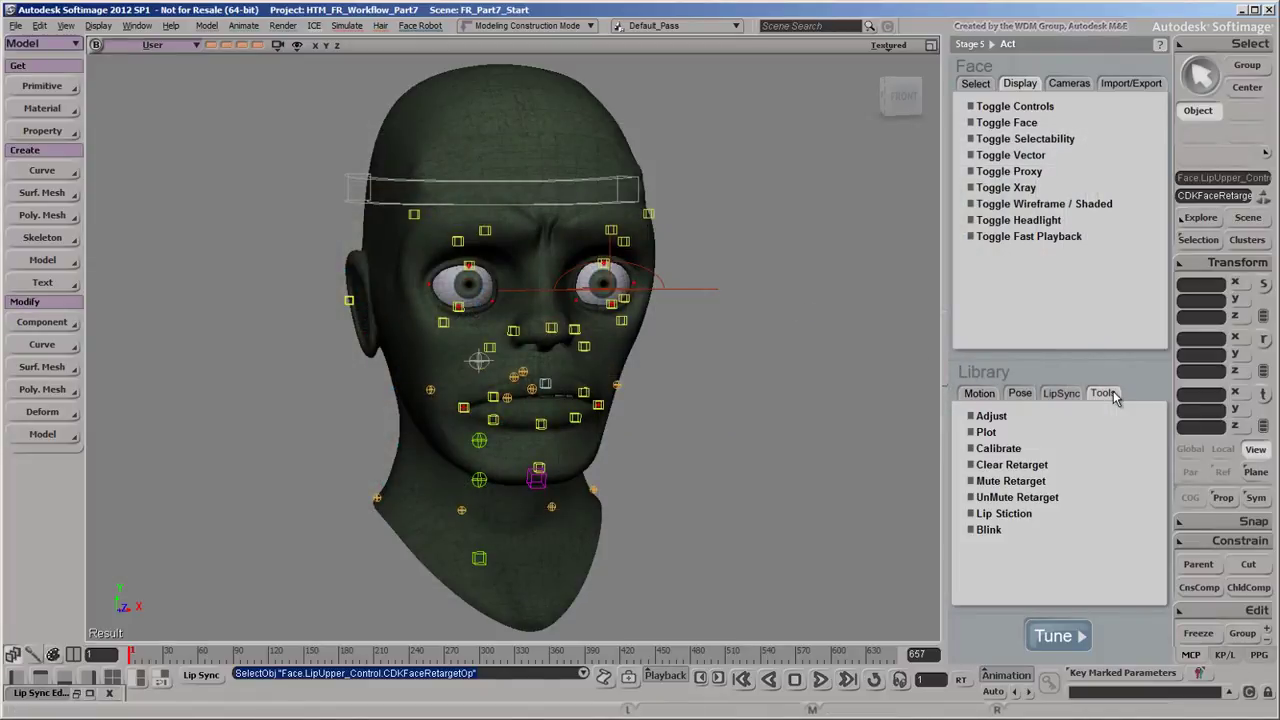
click(1079, 452)
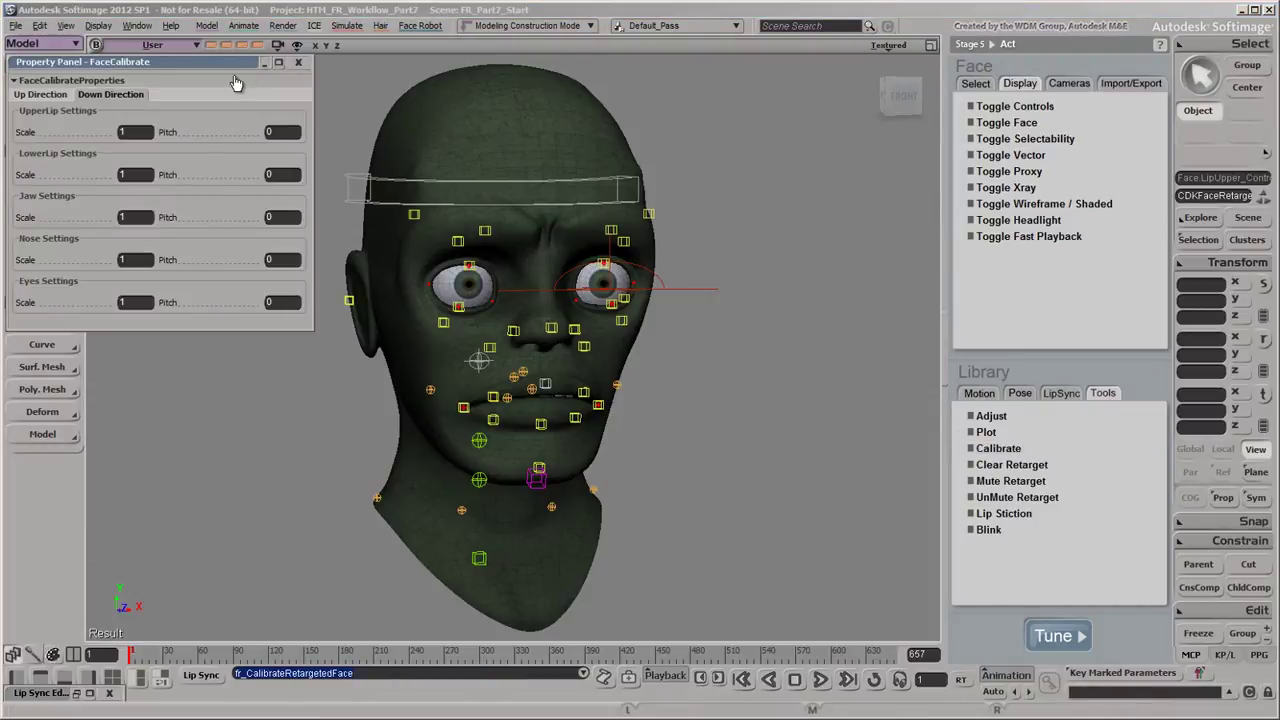
Show the Down Direction calibration tab and scrub the BitingLip mocap to the extreme pose at frame 376
click(24, 97)
click(108, 97)
click(151, 655)
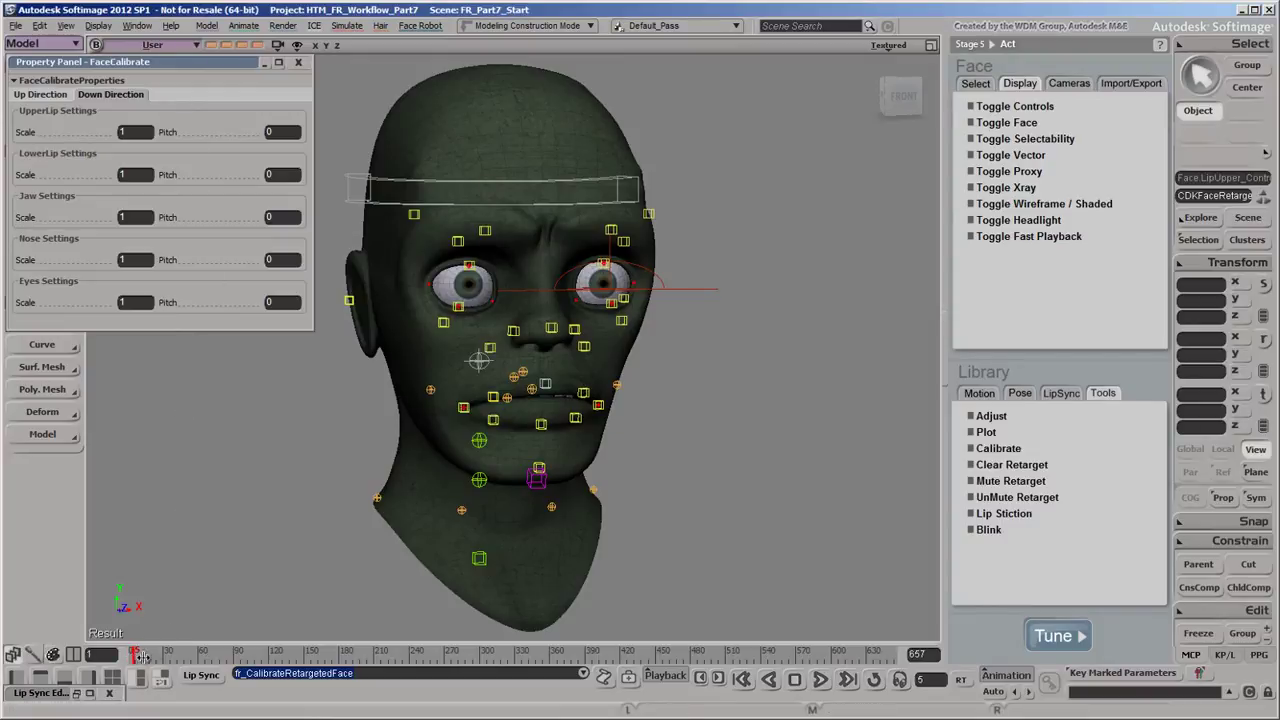
drag(151, 655, 546, 662)
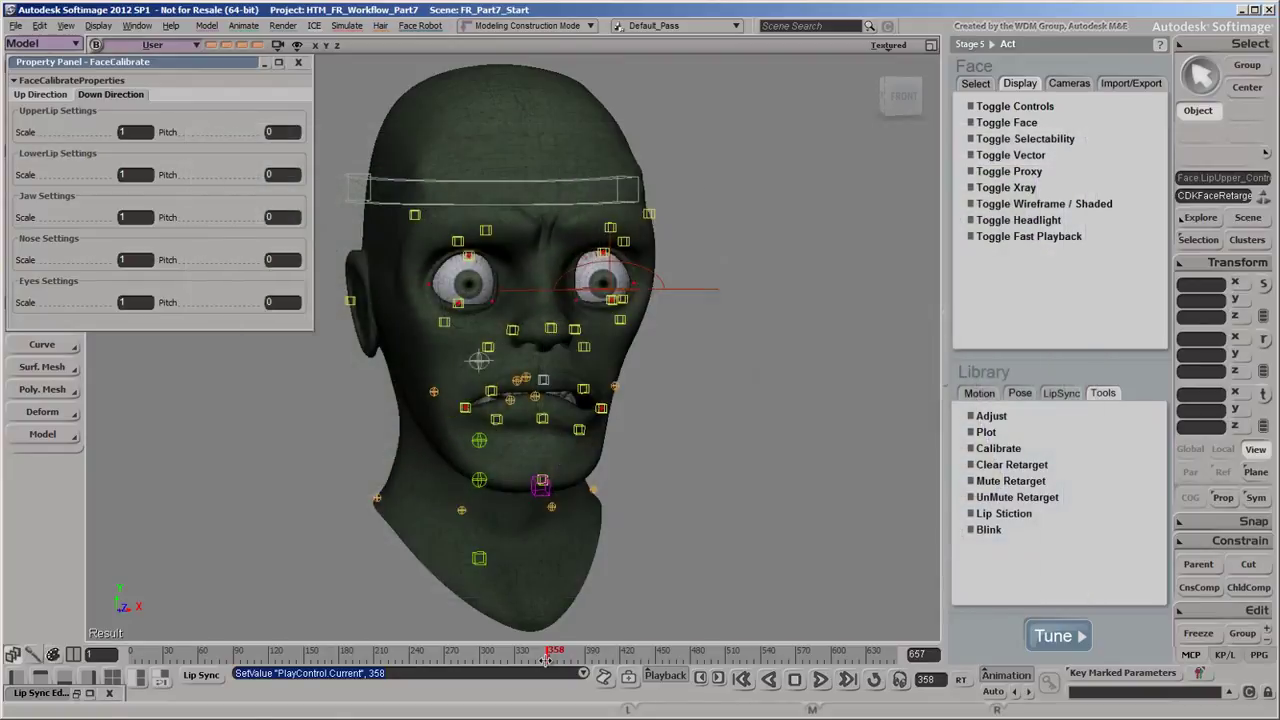
drag(546, 662, 577, 669)
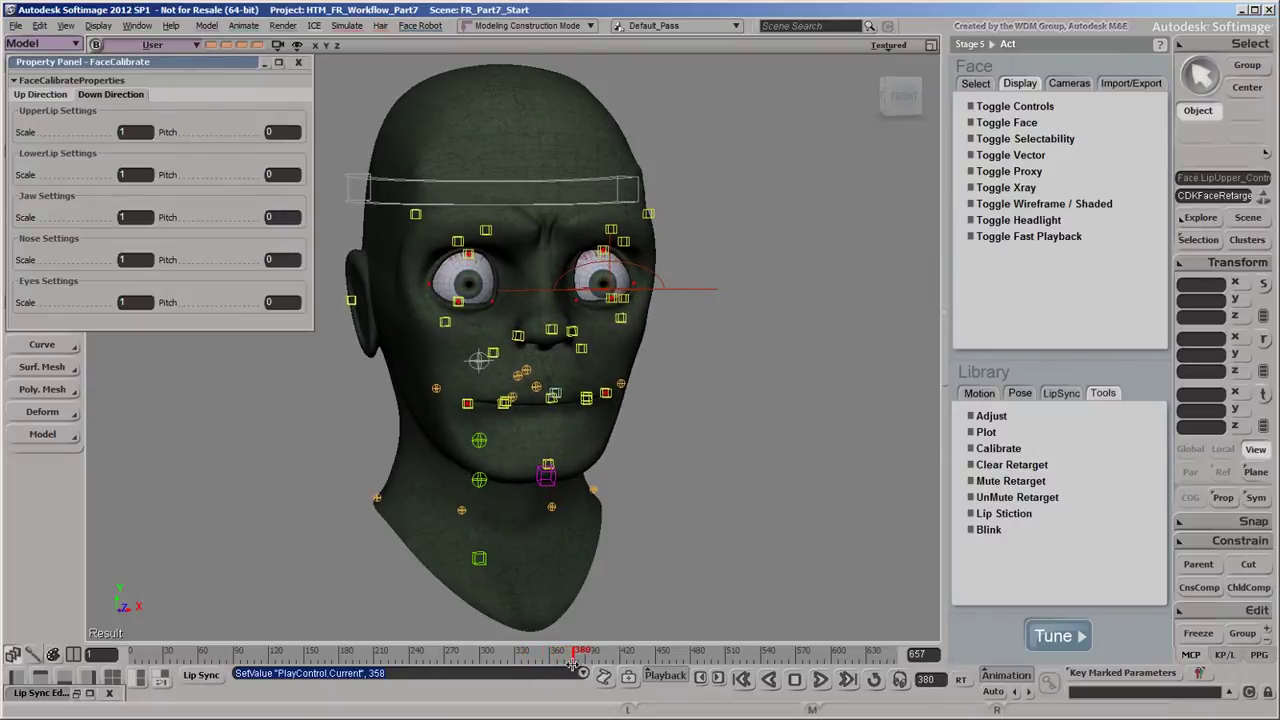
drag(575, 665, 575, 660)
scroll(560, 590, up, 2)
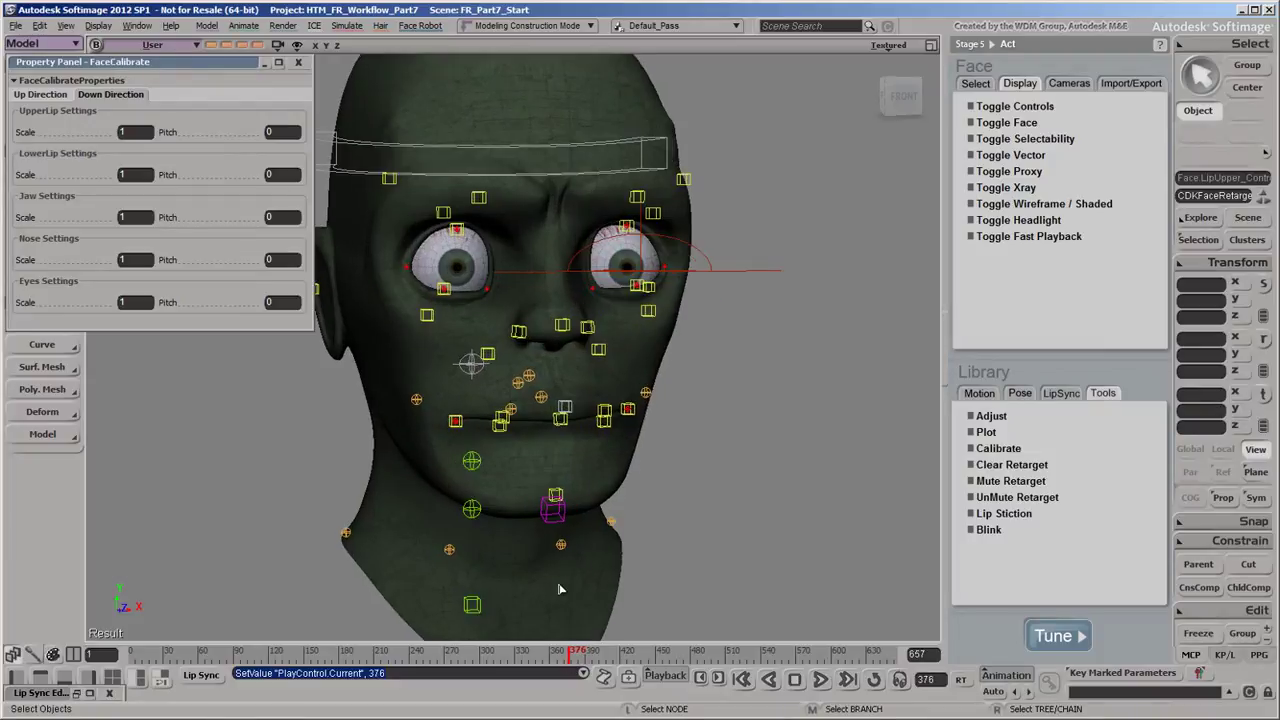
scroll(560, 590, up, 2)
scroll(560, 508, down, 1)
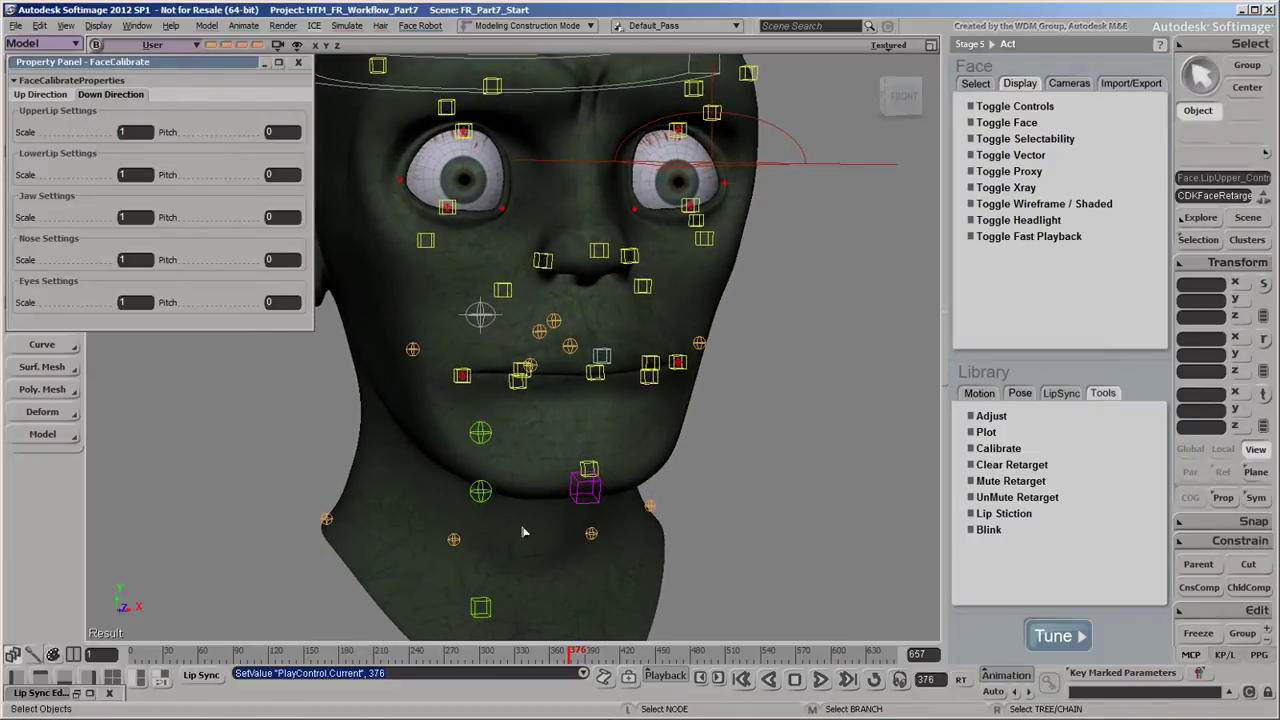
Set the Down Direction UpperLip scale to 0.5
click(140, 134)
text(0)
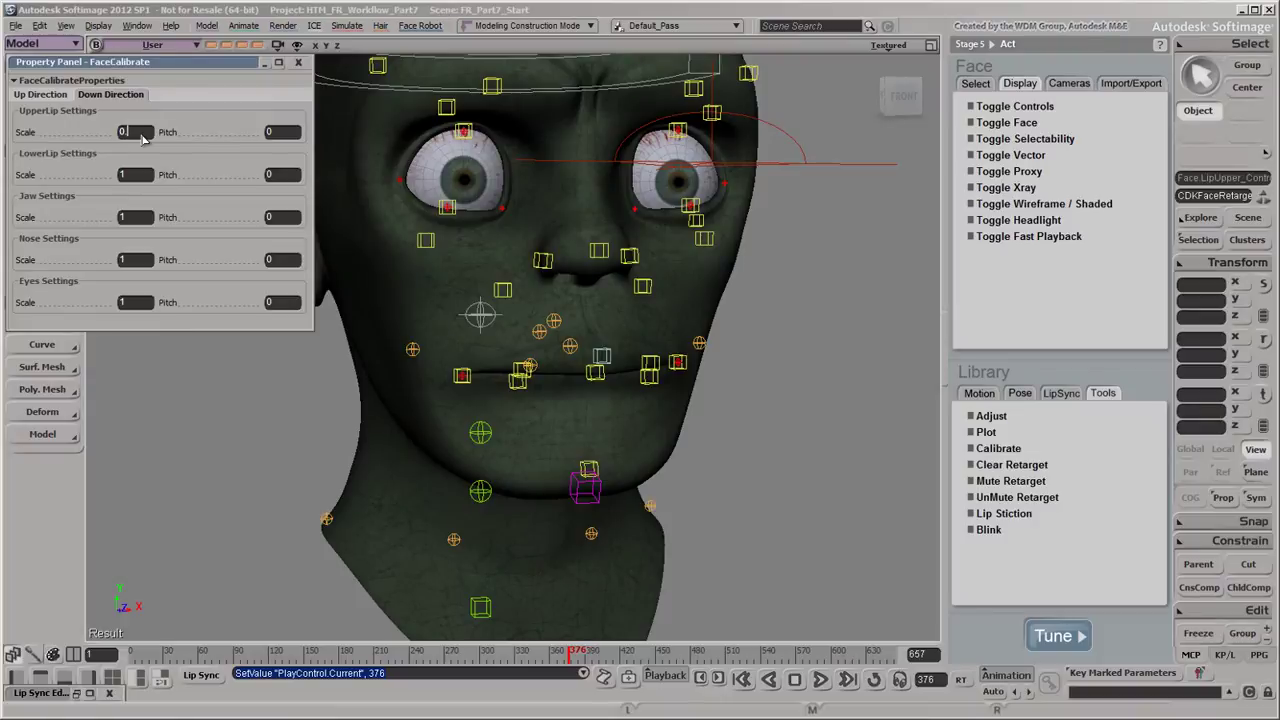
text(.5)
key(Return)
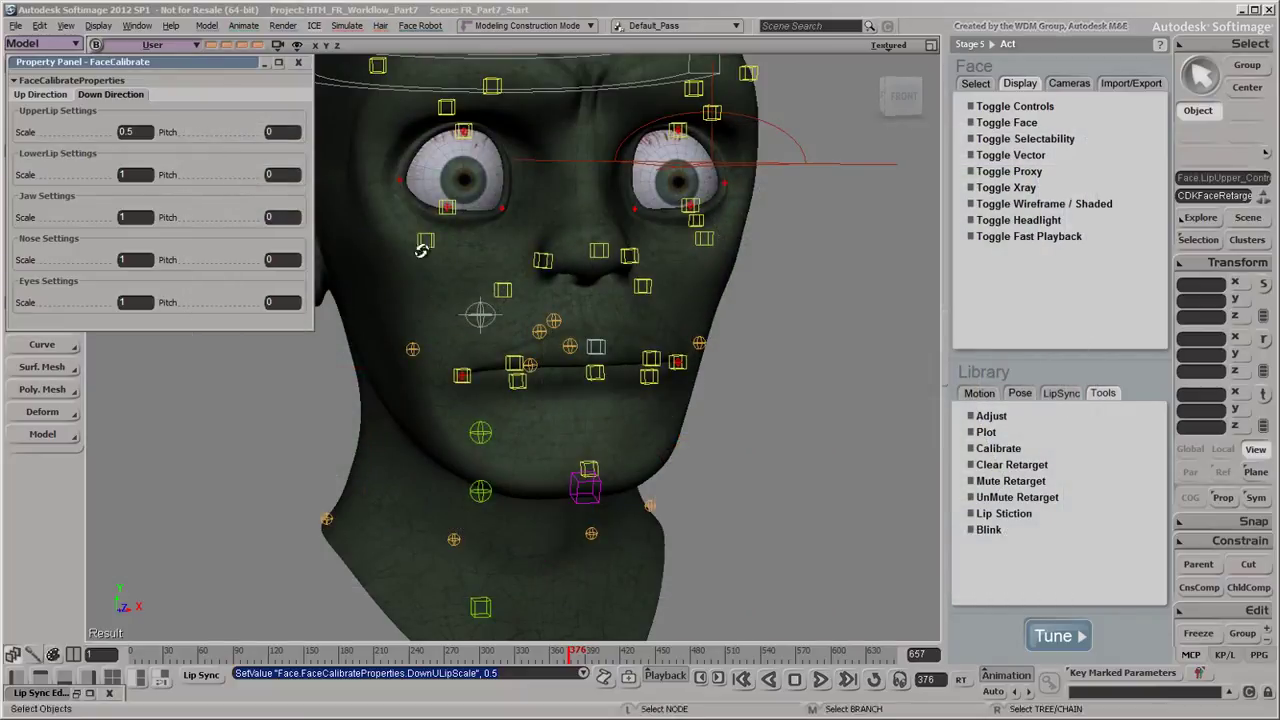
Set the UpperLip pitch to 70 and view the head from the front
key(o)
drag(714, 380, 802, 367)
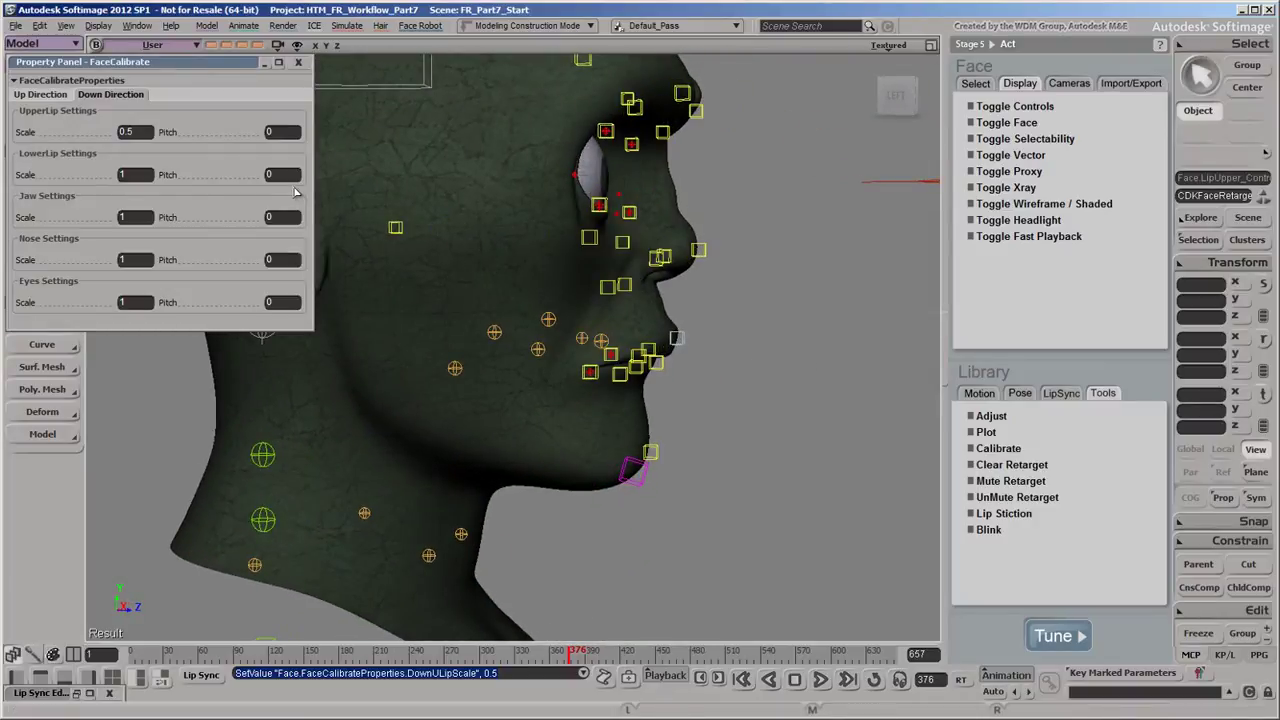
click(281, 132)
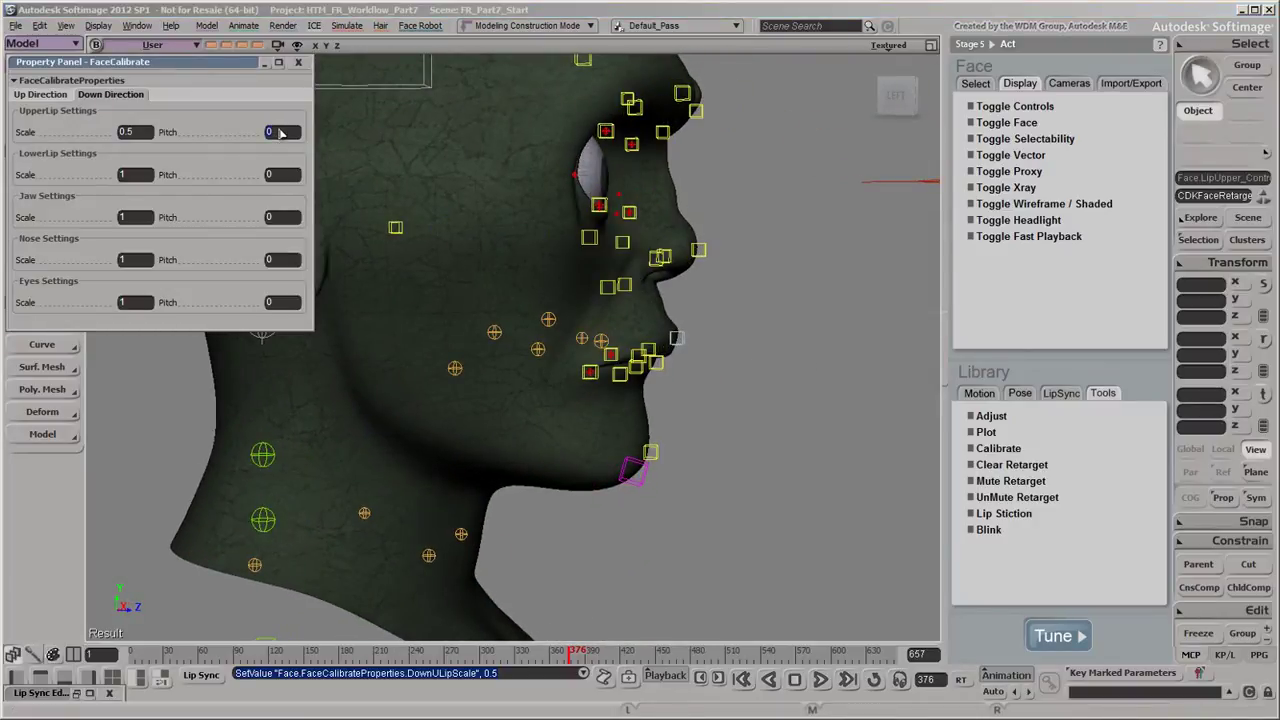
key(Return)
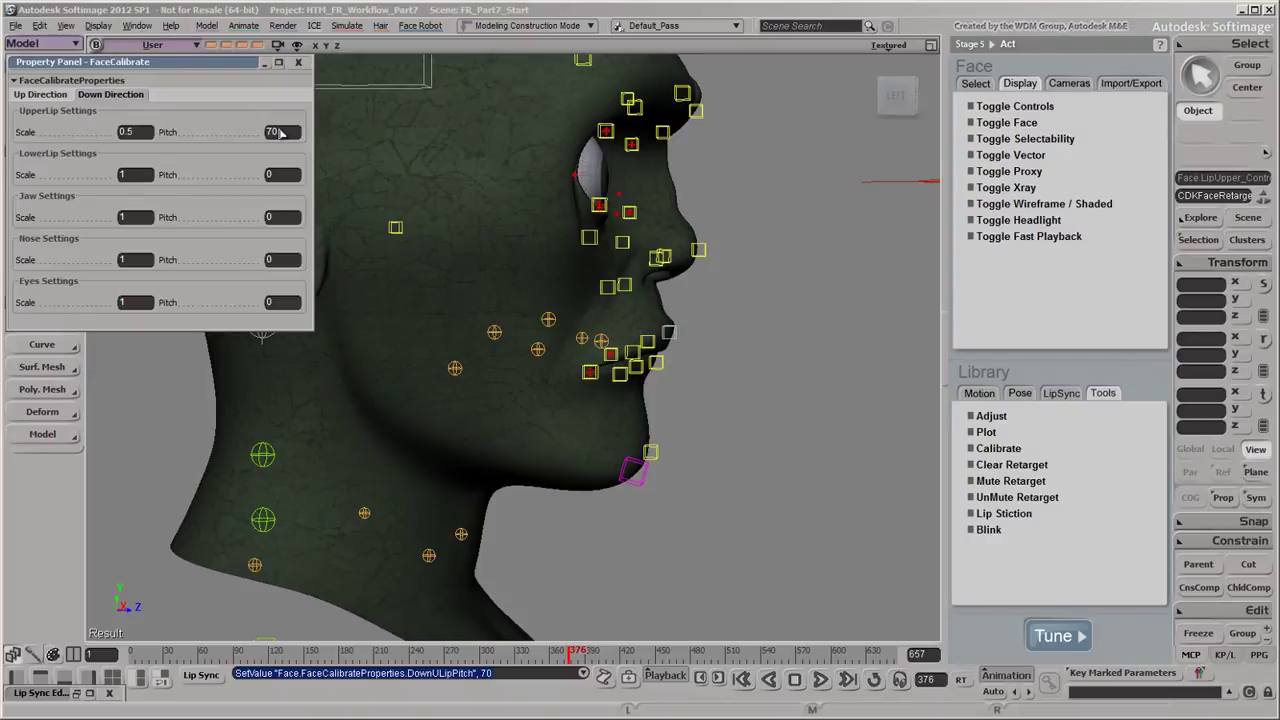
key(o)
drag(788, 242, 713, 247)
key(Escape)
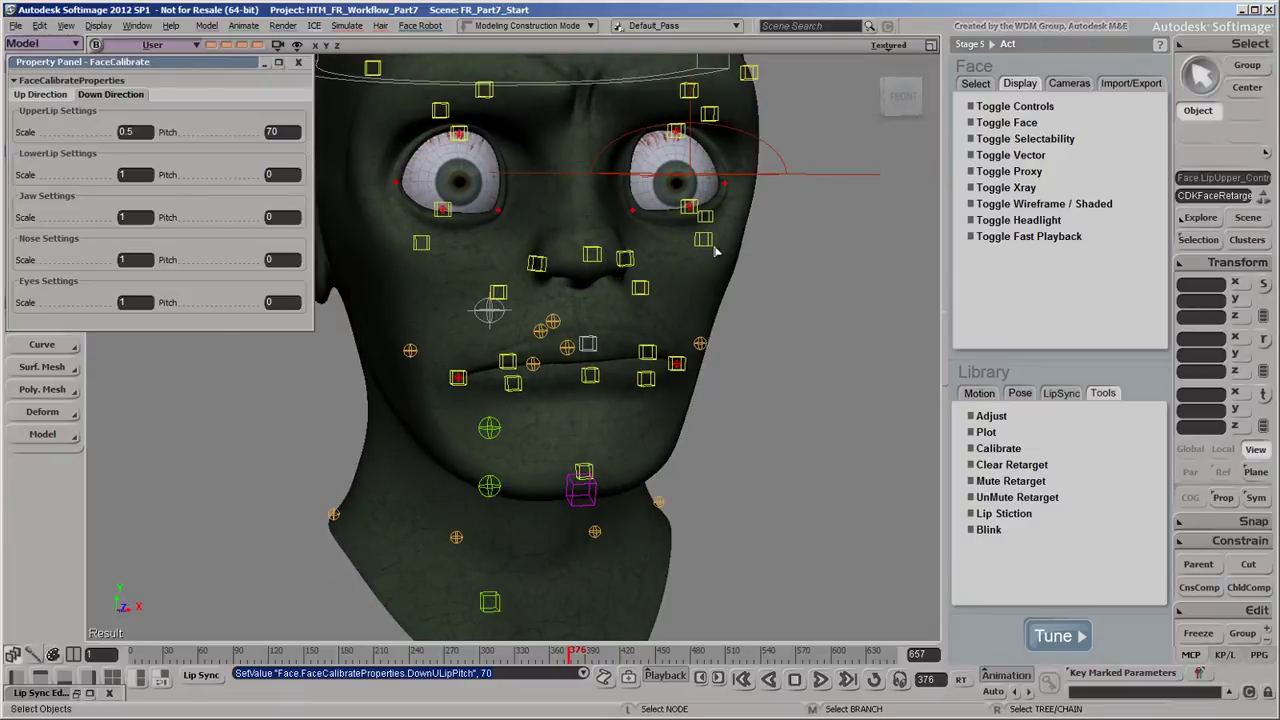
Close the lip calibration settings and open the BitingLip mocap FaceAdjust properties
click(298, 63)
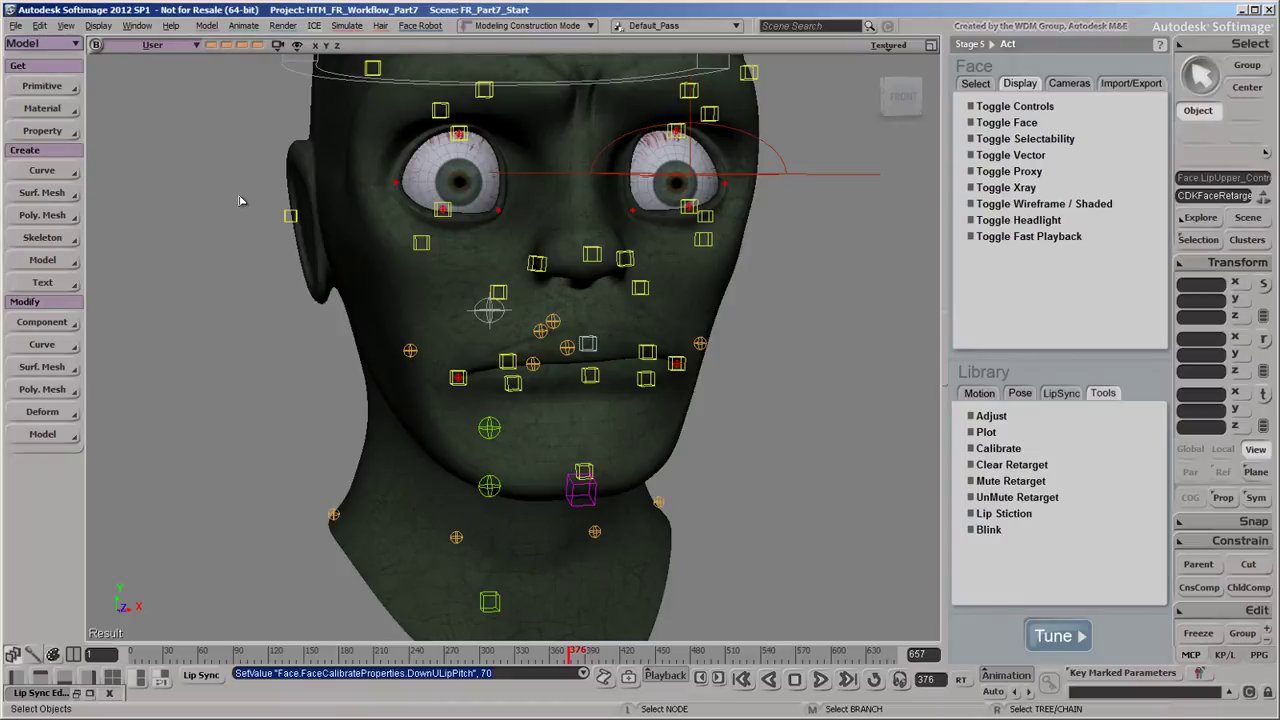
click(1035, 421)
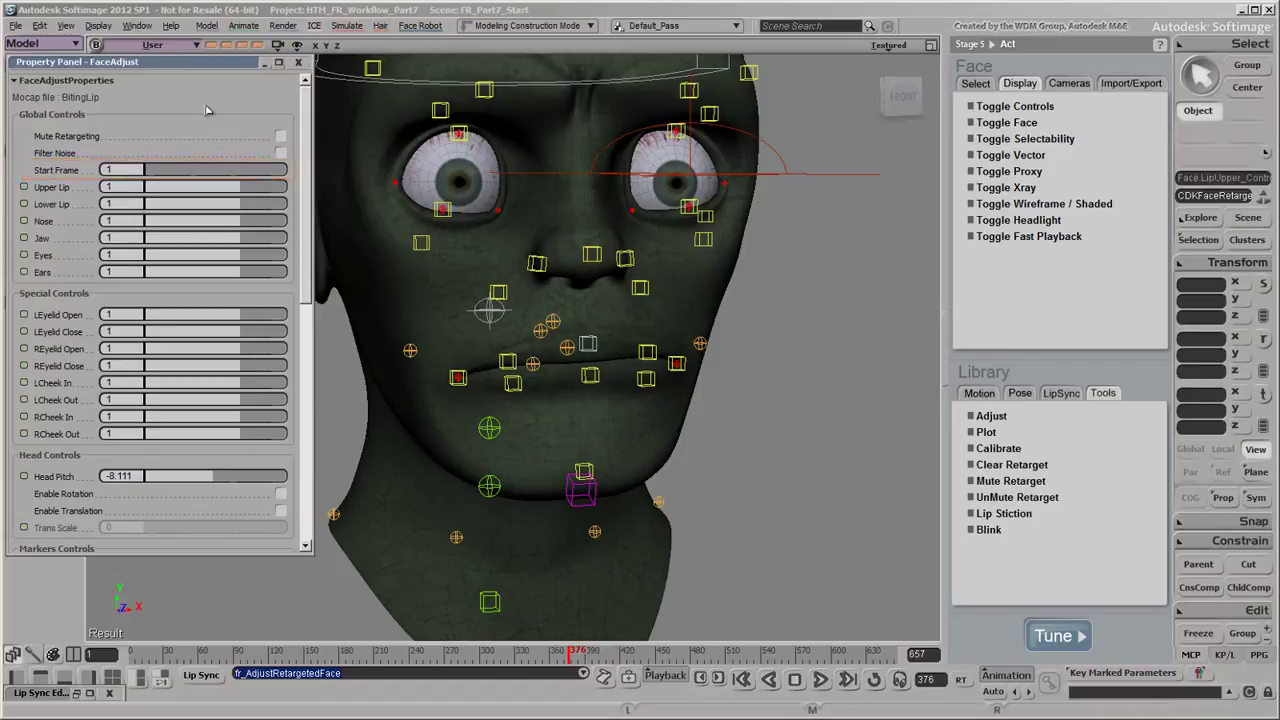
mouse_move(130, 652)
mouse_down()
mouse_move(216, 652)
mouse_move(122, 662)
mouse_up()
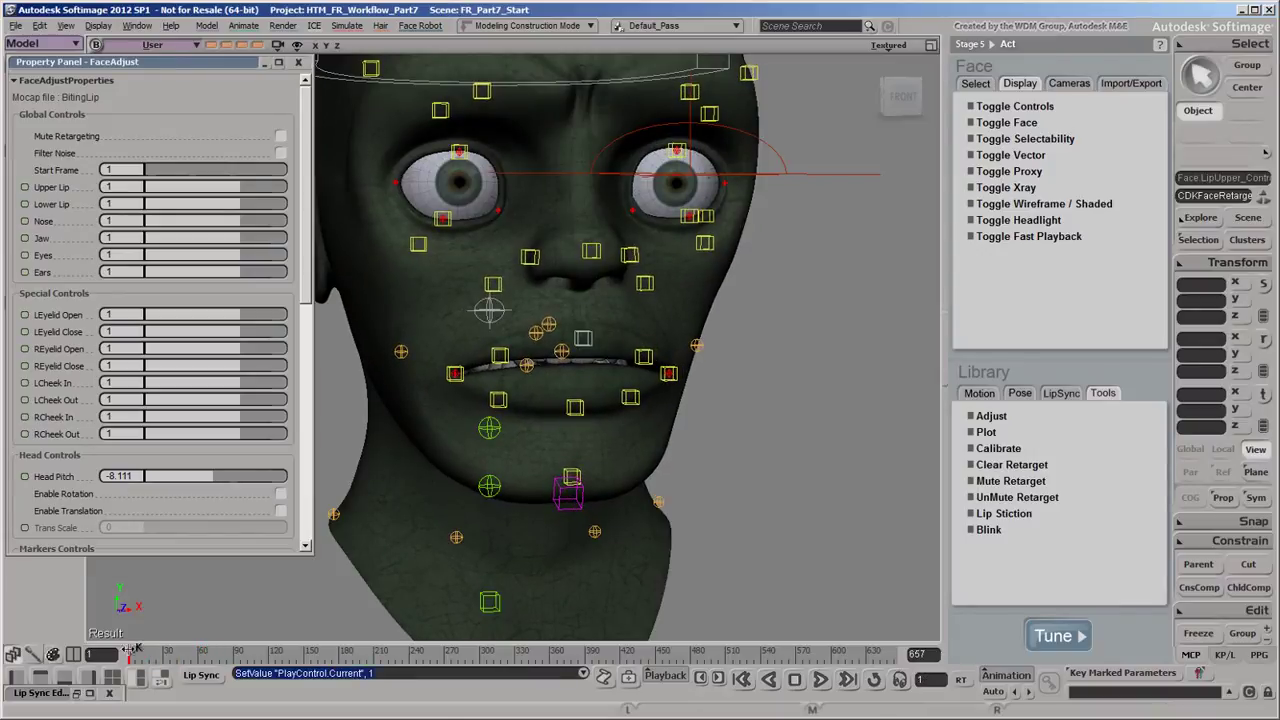
Offset the mocap Start Frame to -60 and preview it near the start
click(116, 170)
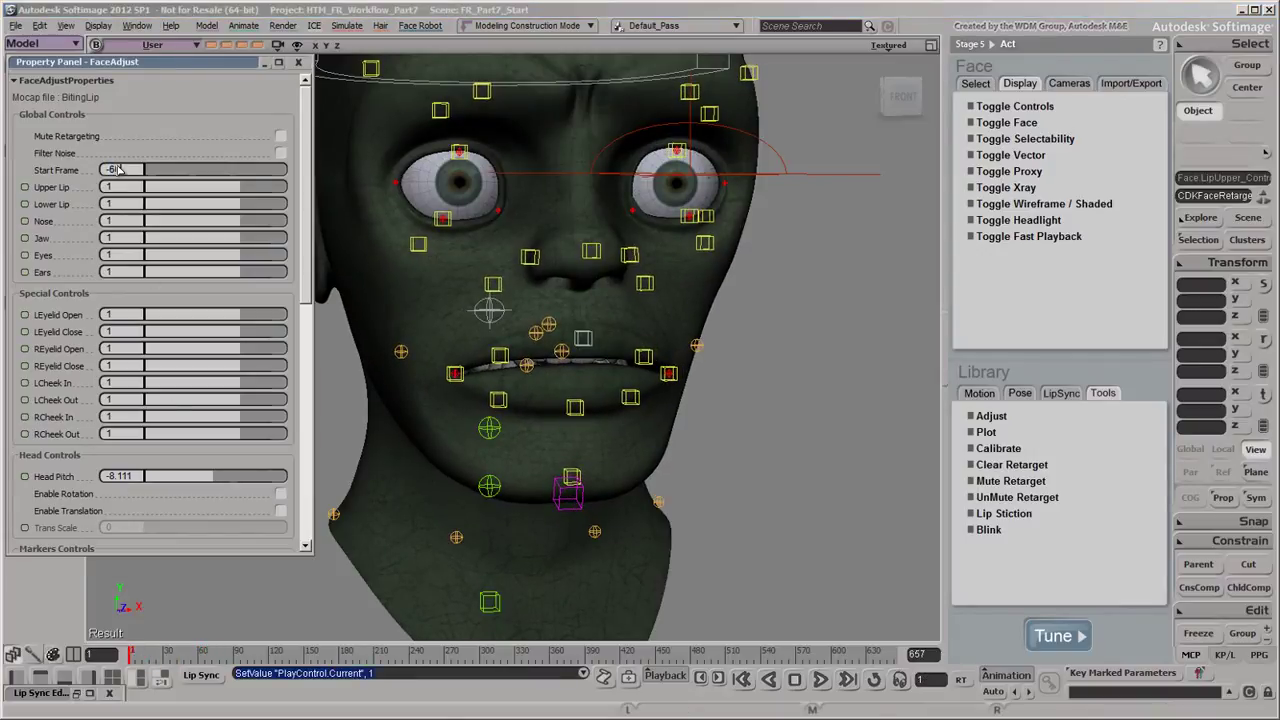
key(Return)
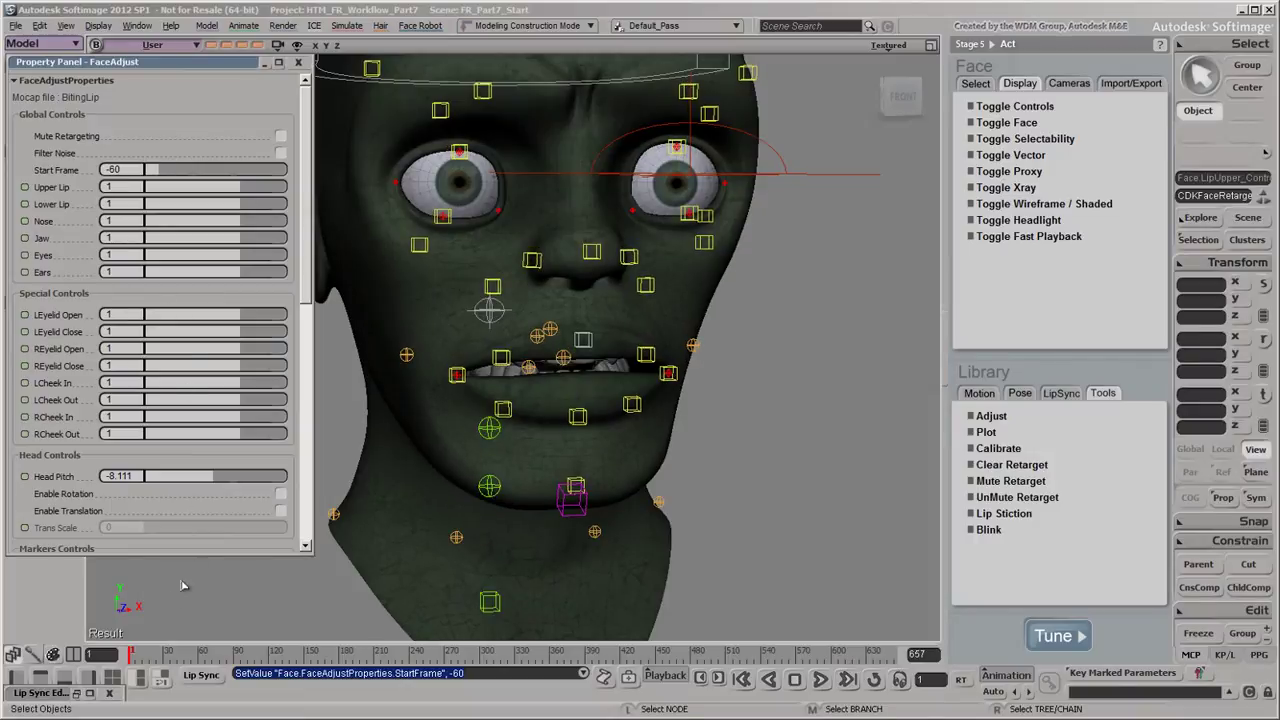
mouse_move(131, 657)
mouse_down()
mouse_move(204, 656)
mouse_move(120, 656)
mouse_up()
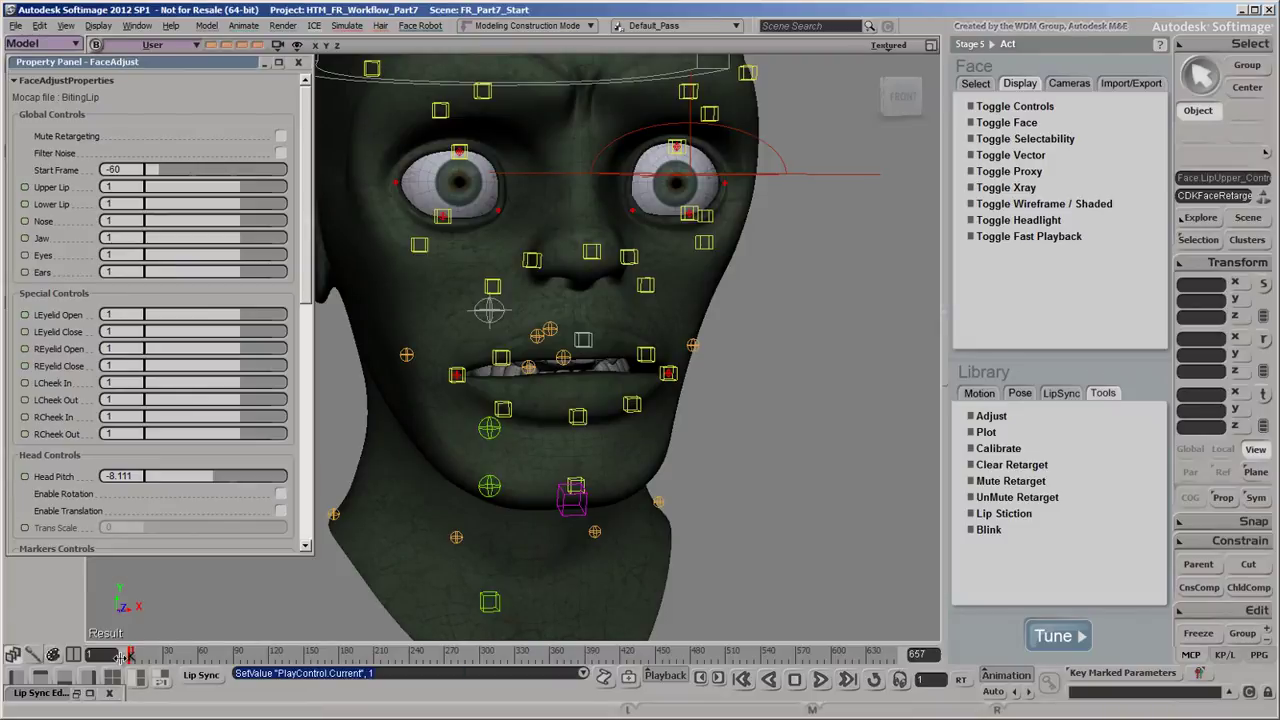
Enable mocap head translation with a Trans Scale of 1
click(281, 510)
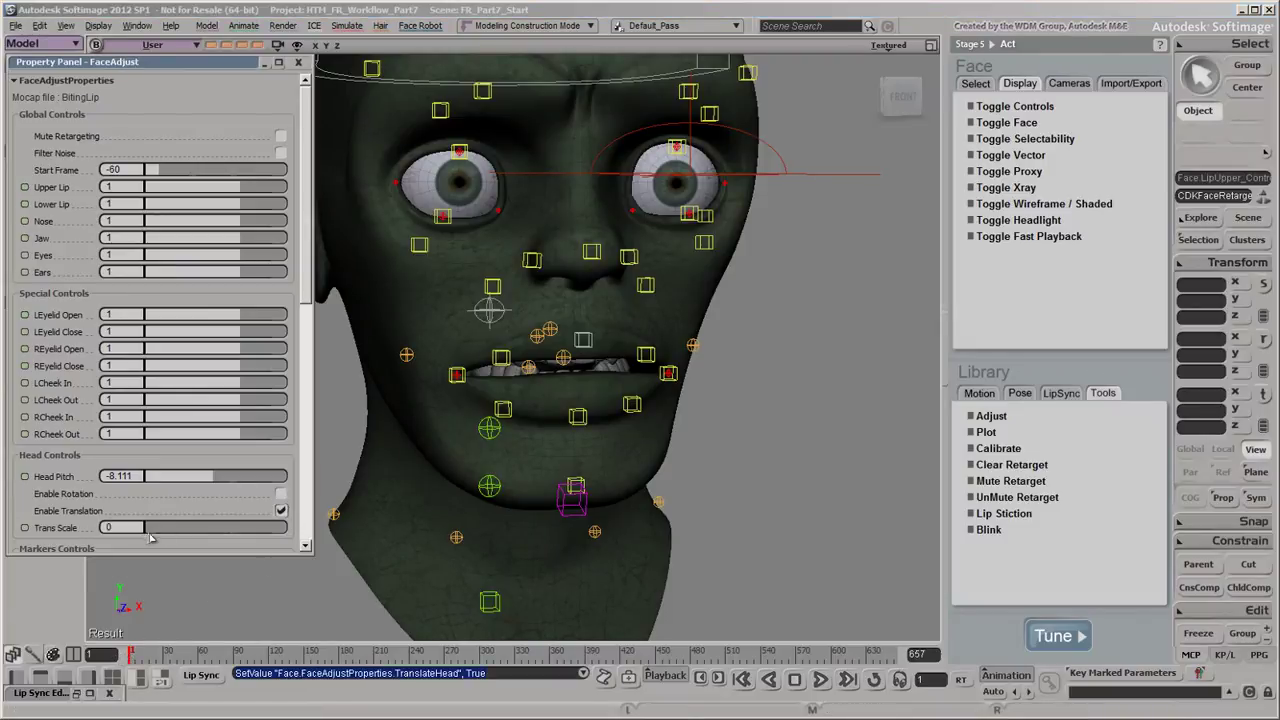
text(1)
key(Return)
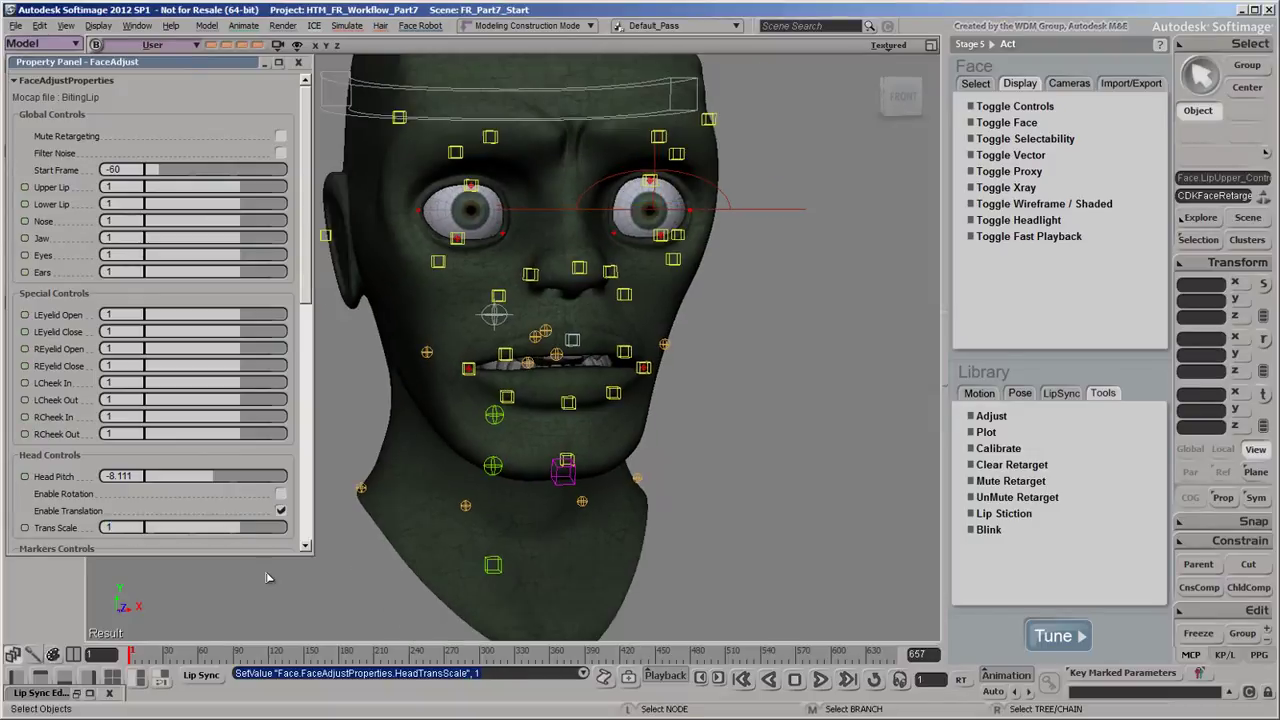
Key Trans Scale at 1 on frame 450 and at 0 on frame 600
drag(131, 654, 630, 655)
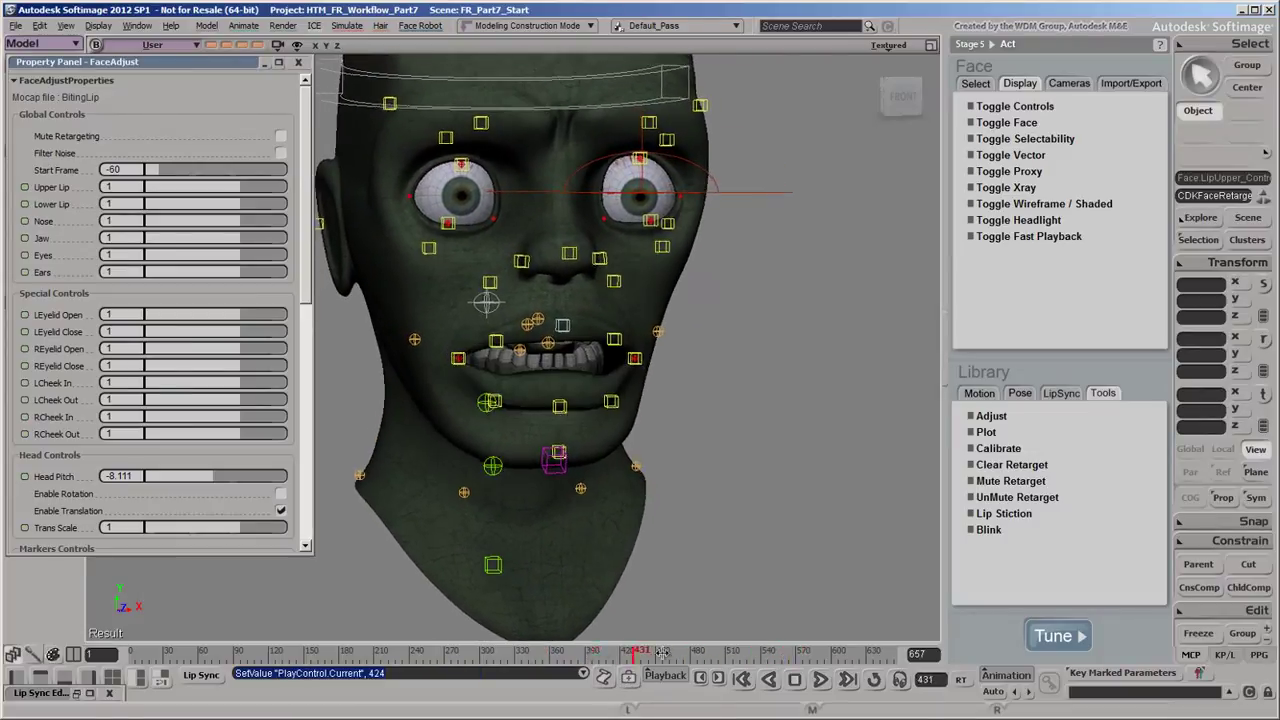
drag(630, 656, 826, 657)
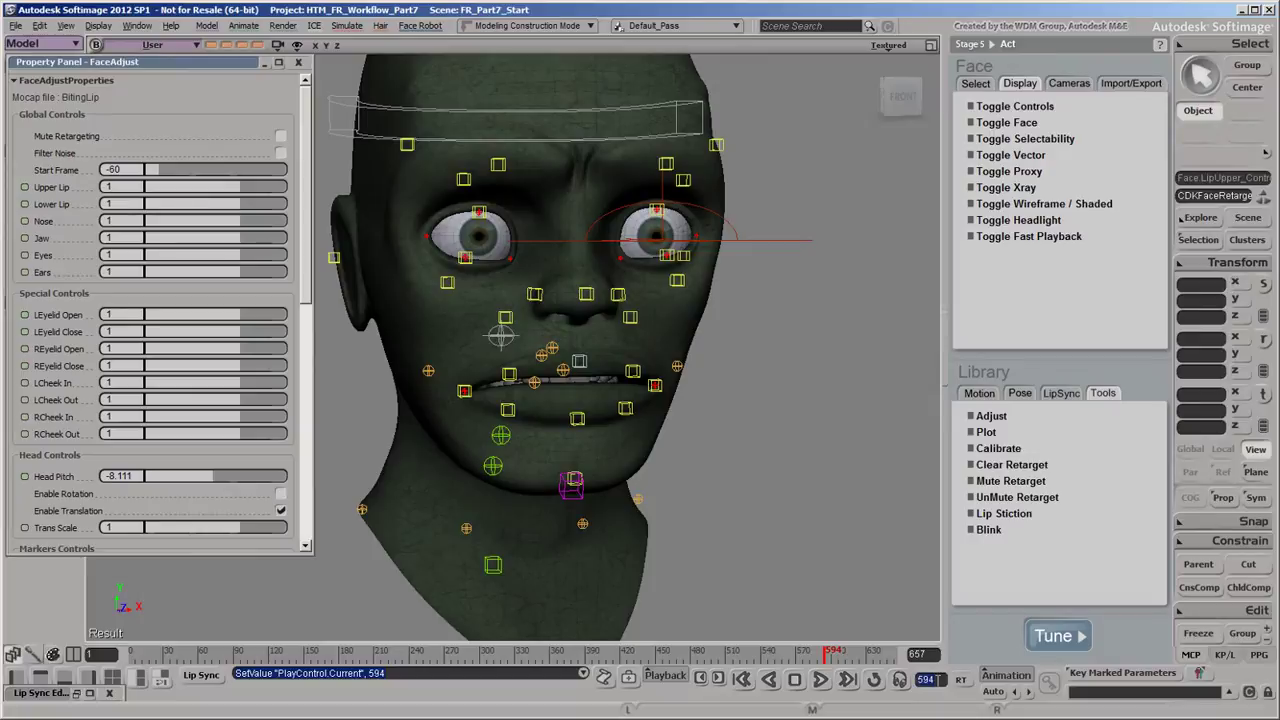
key(Return)
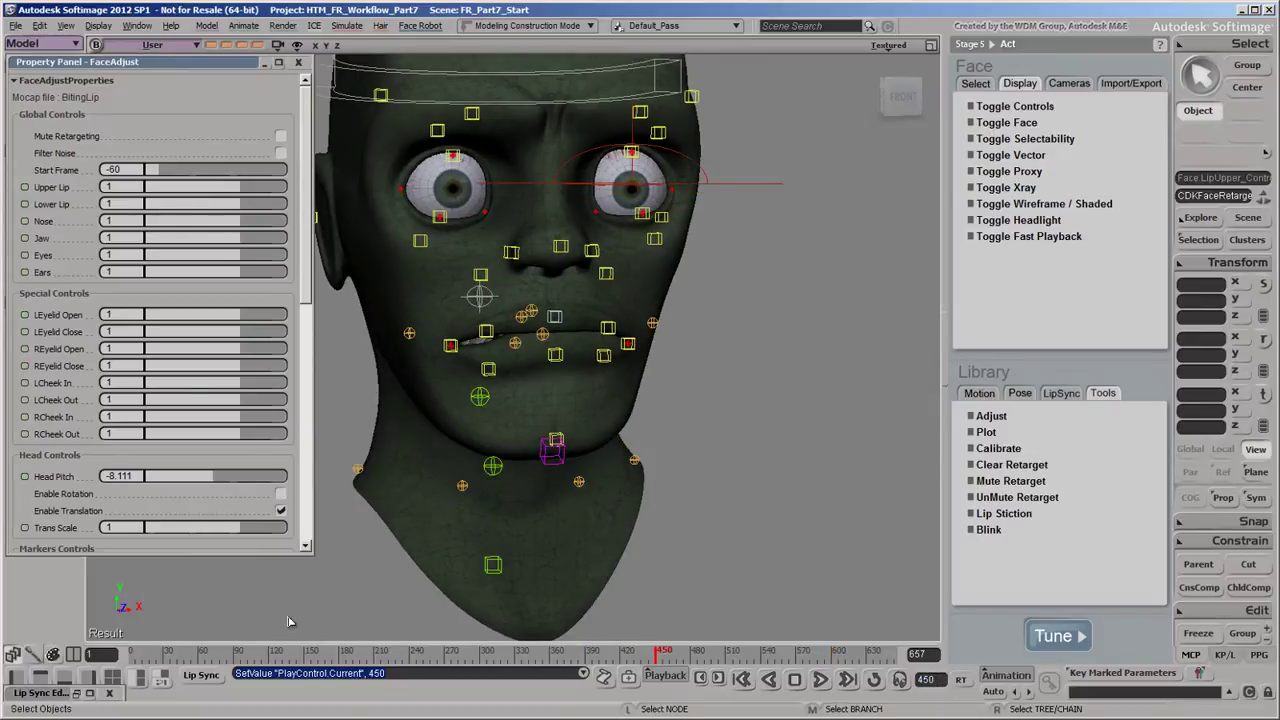
click(24, 529)
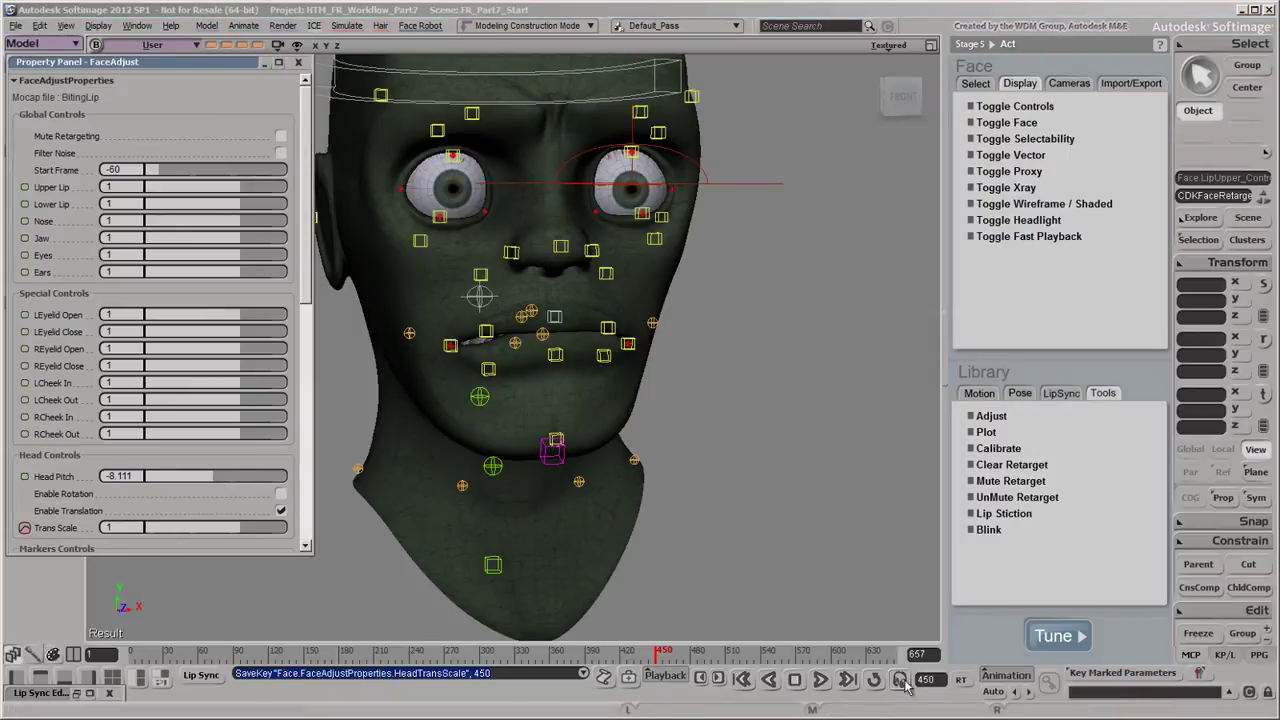
key(Return)
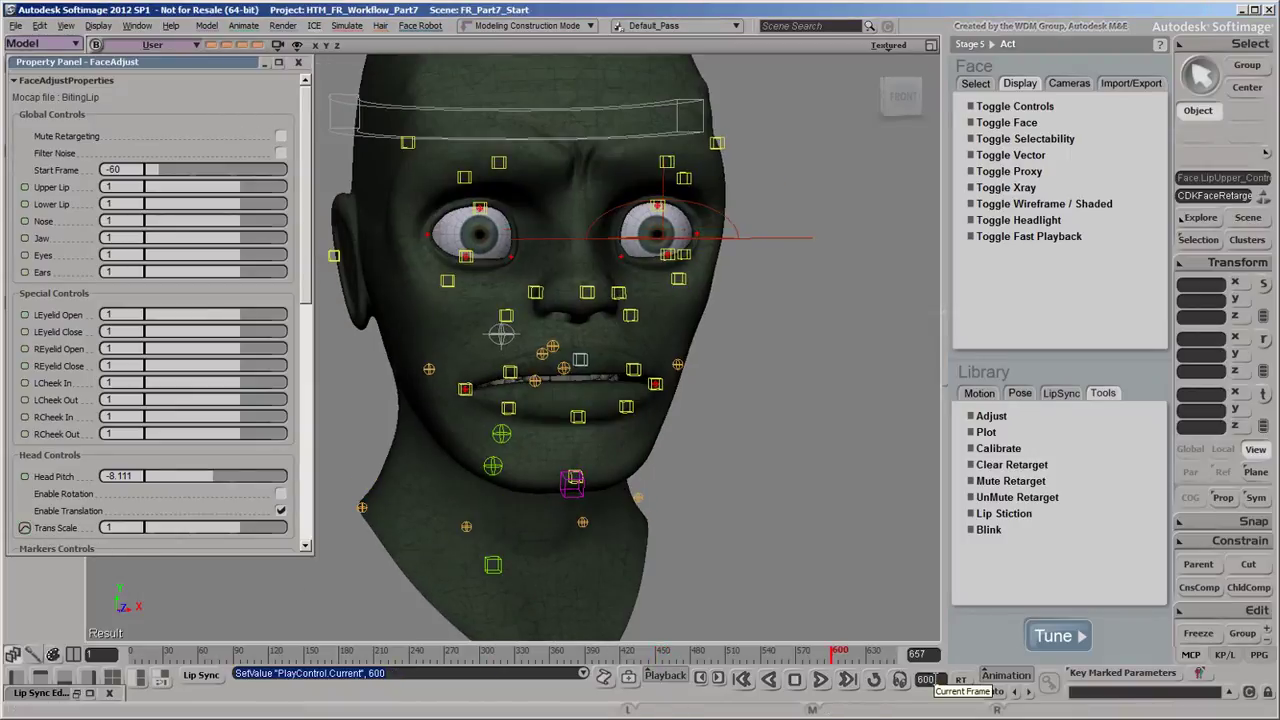
drag(140, 531, 110, 529)
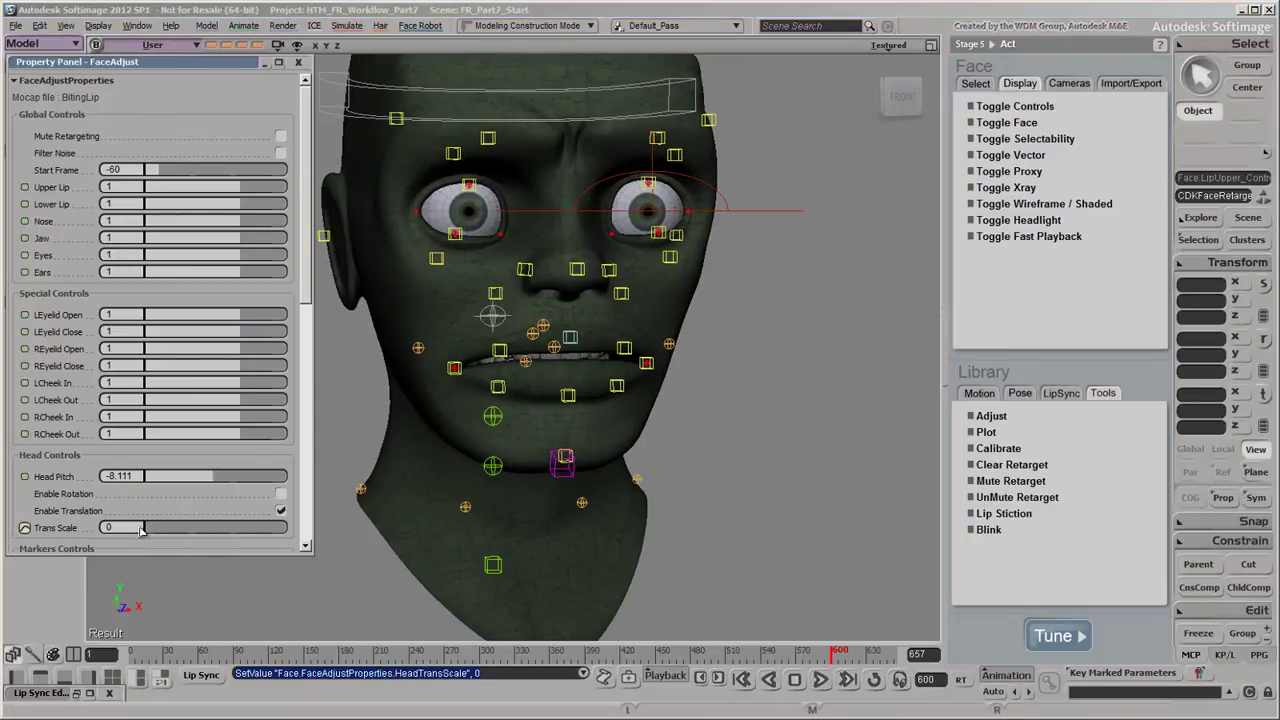
click(25, 529)
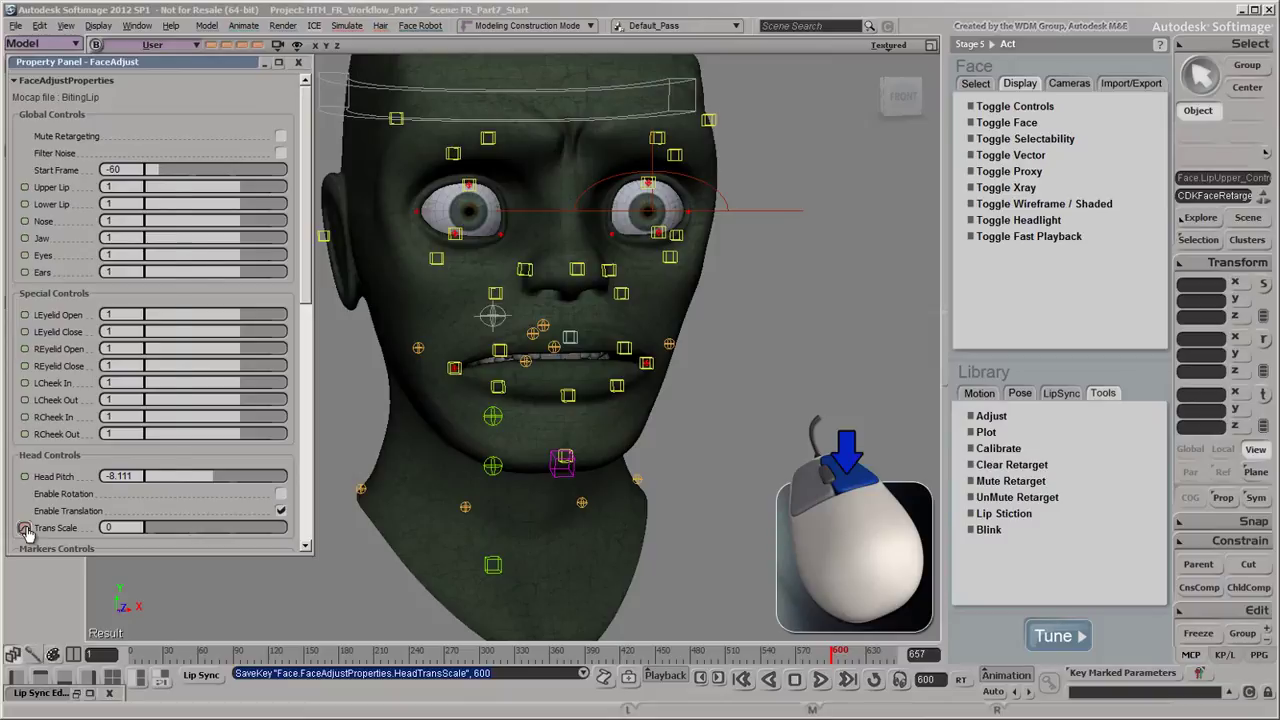
Reshape the HeadTransScale curve's tangent at the frame 450 key in the Animation Editor
right_click(25, 529)
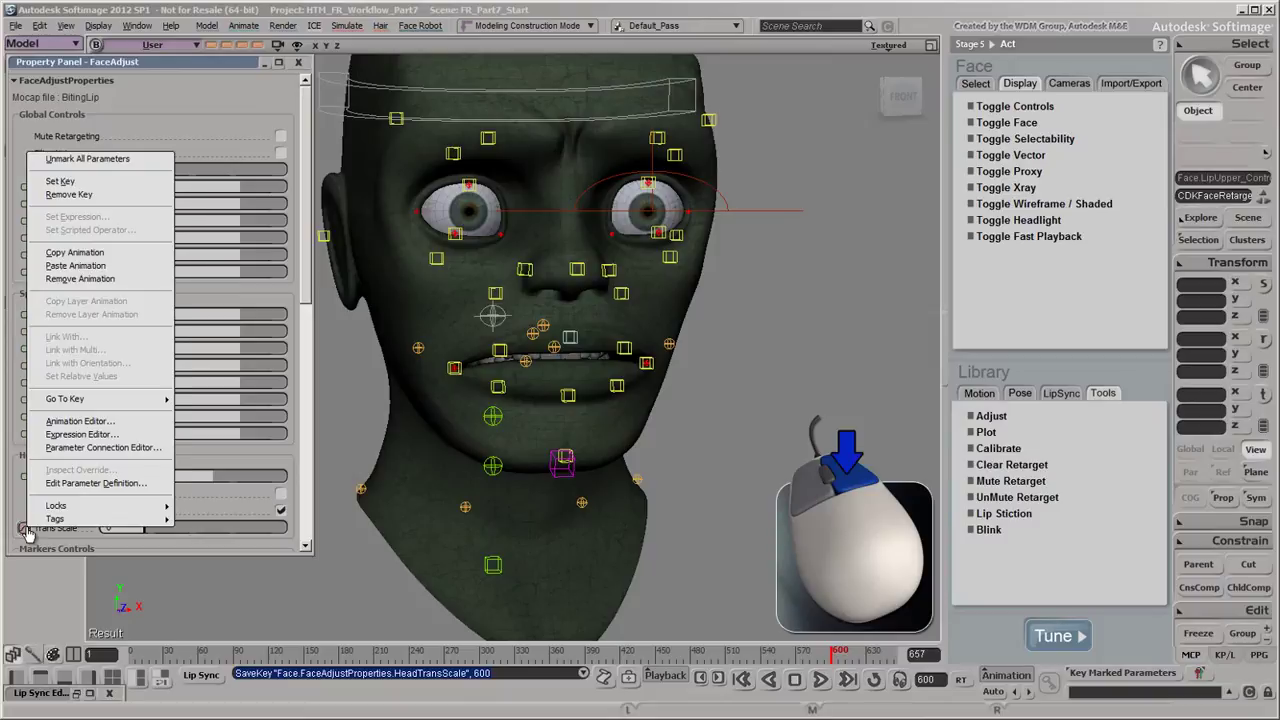
click(131, 421)
click(176, 510)
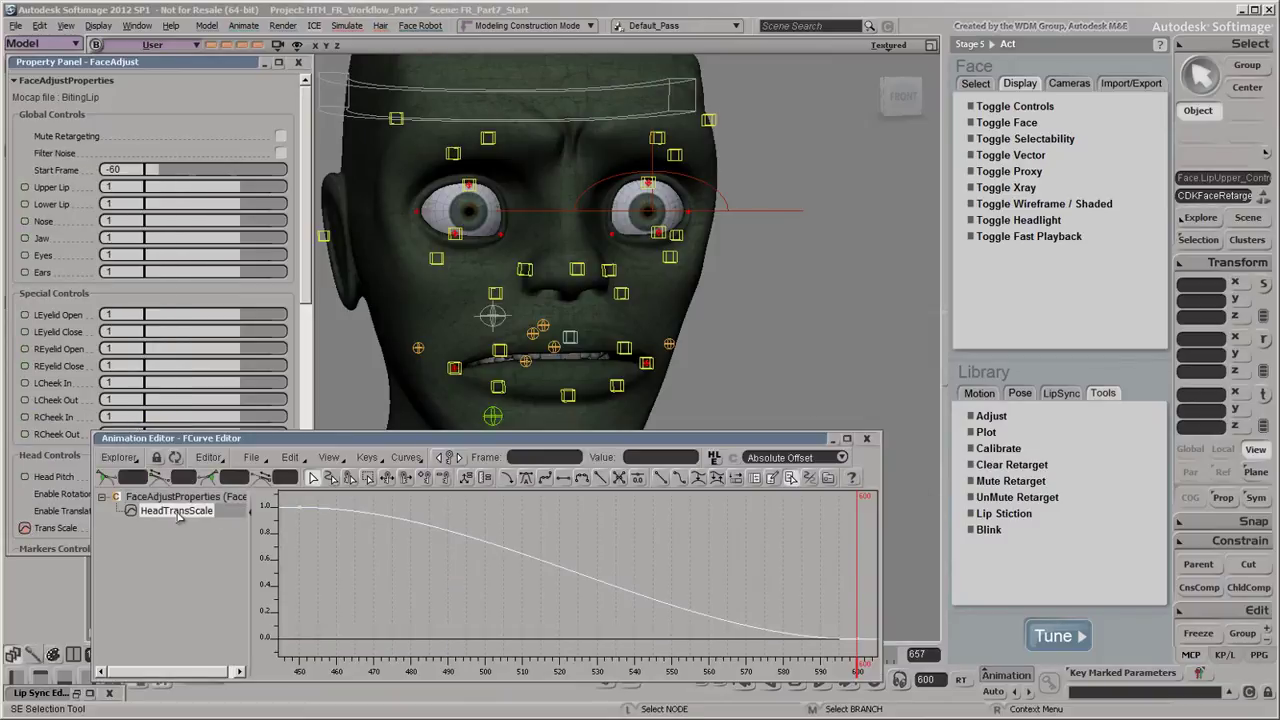
click(300, 508)
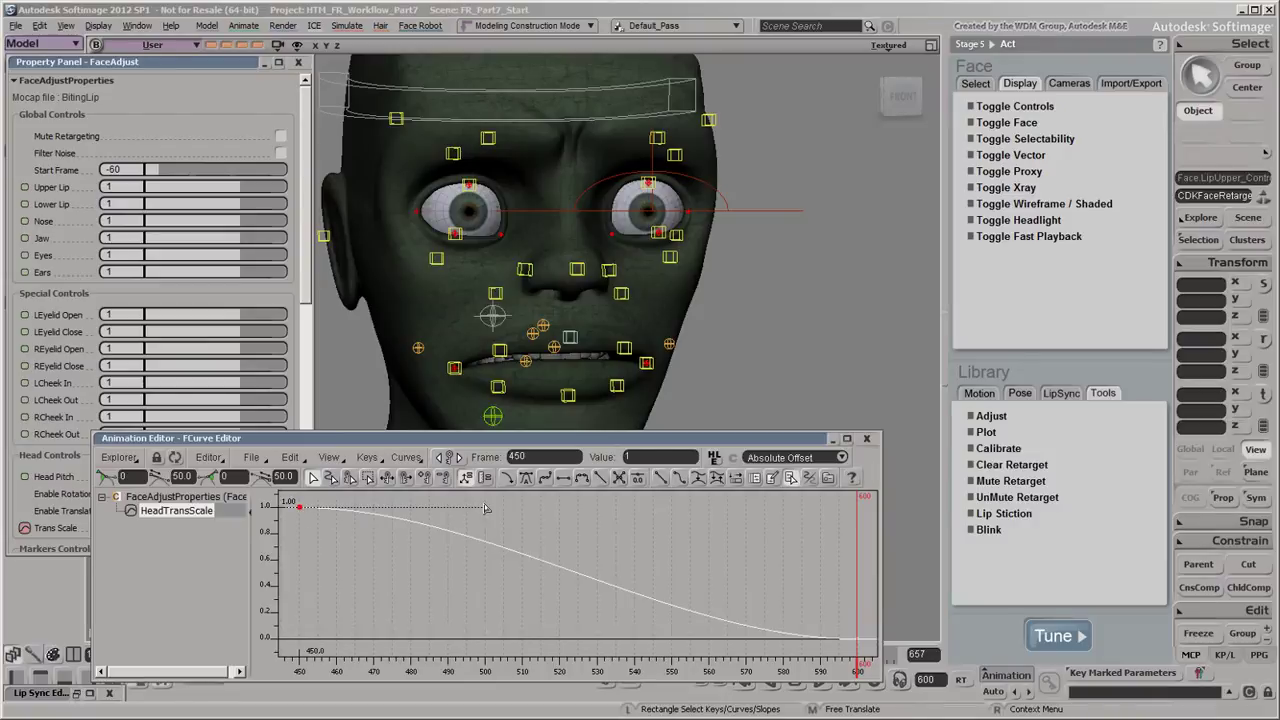
drag(488, 510, 386, 636)
click(866, 438)
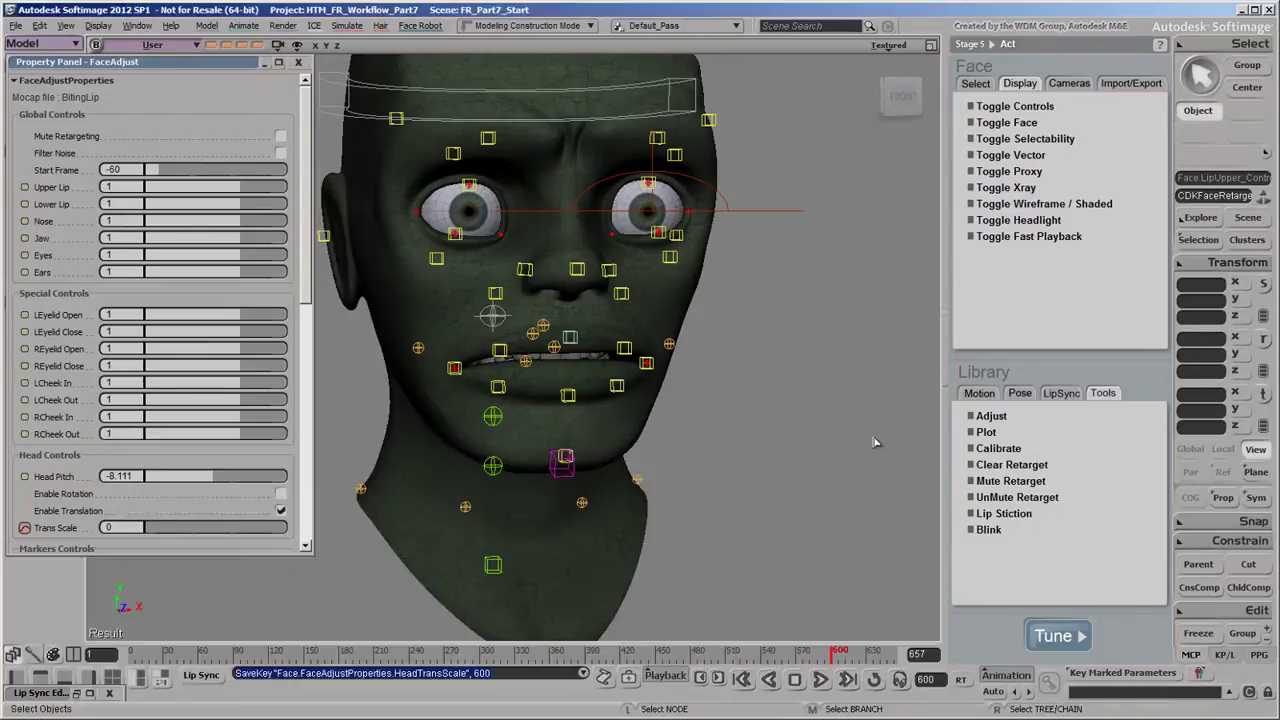
click(645, 655)
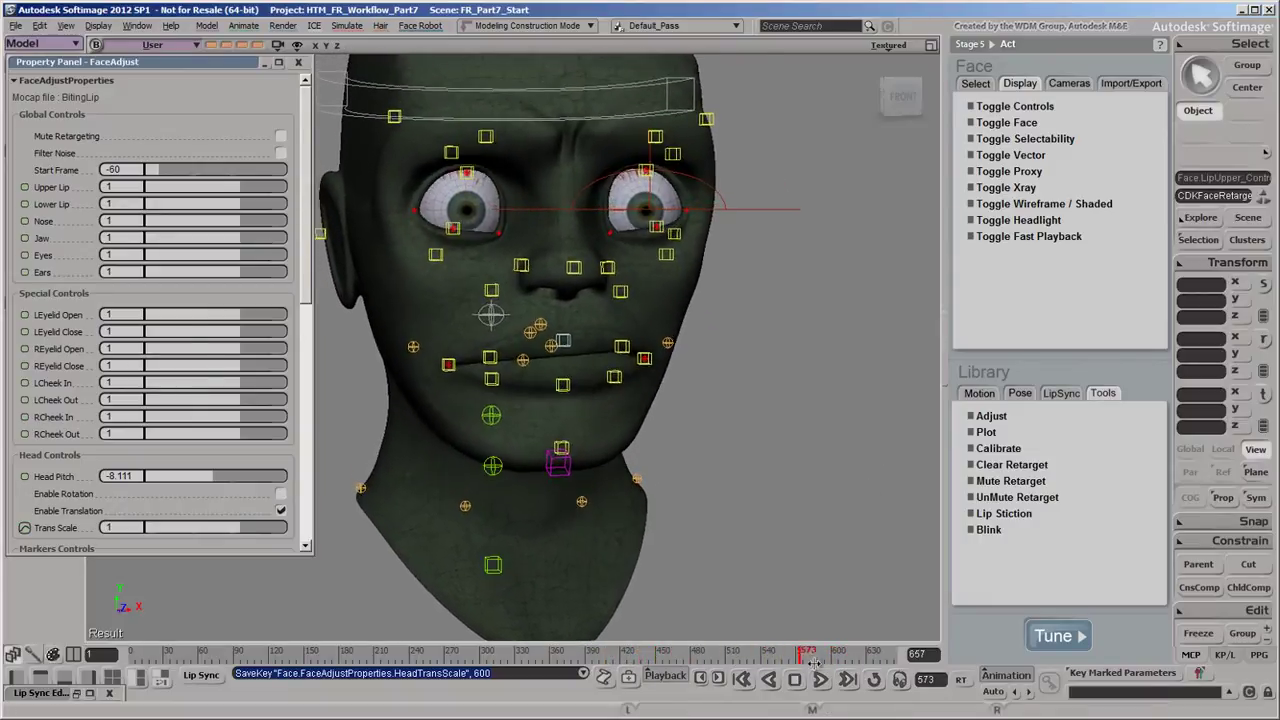
Play back the blended animation and go to frame 289
click(835, 655)
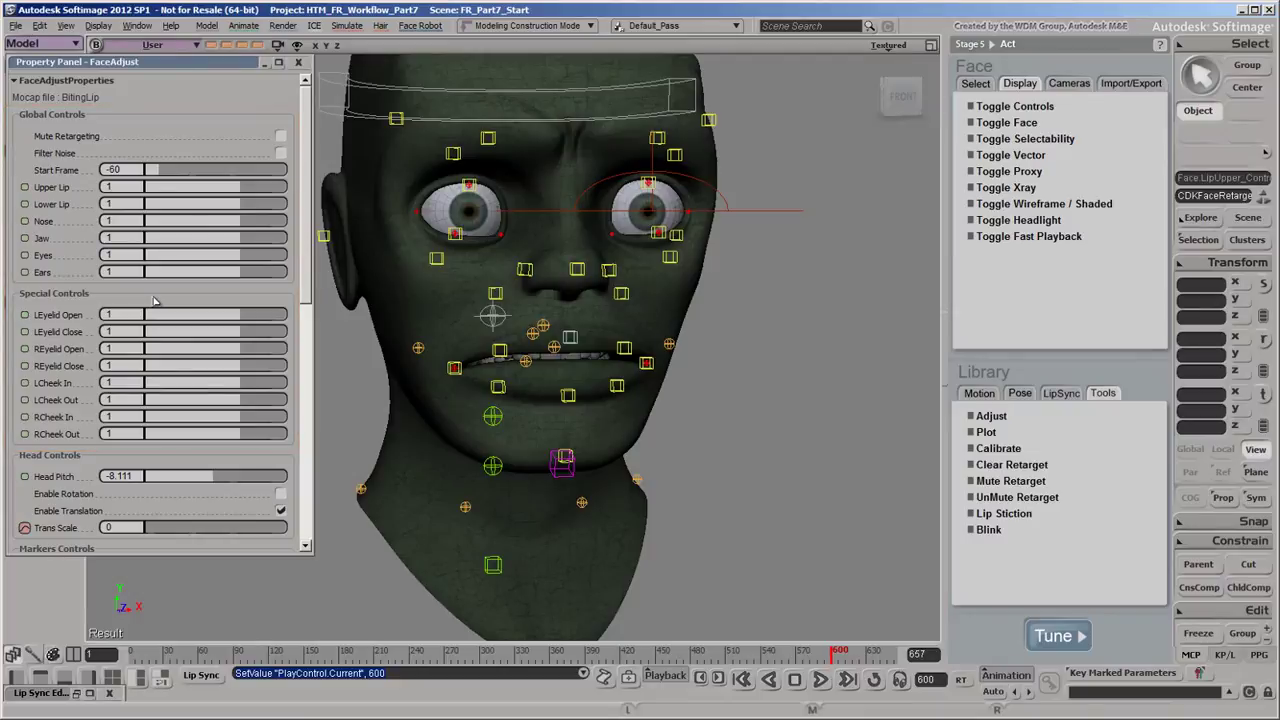
drag(311, 268, 307, 482)
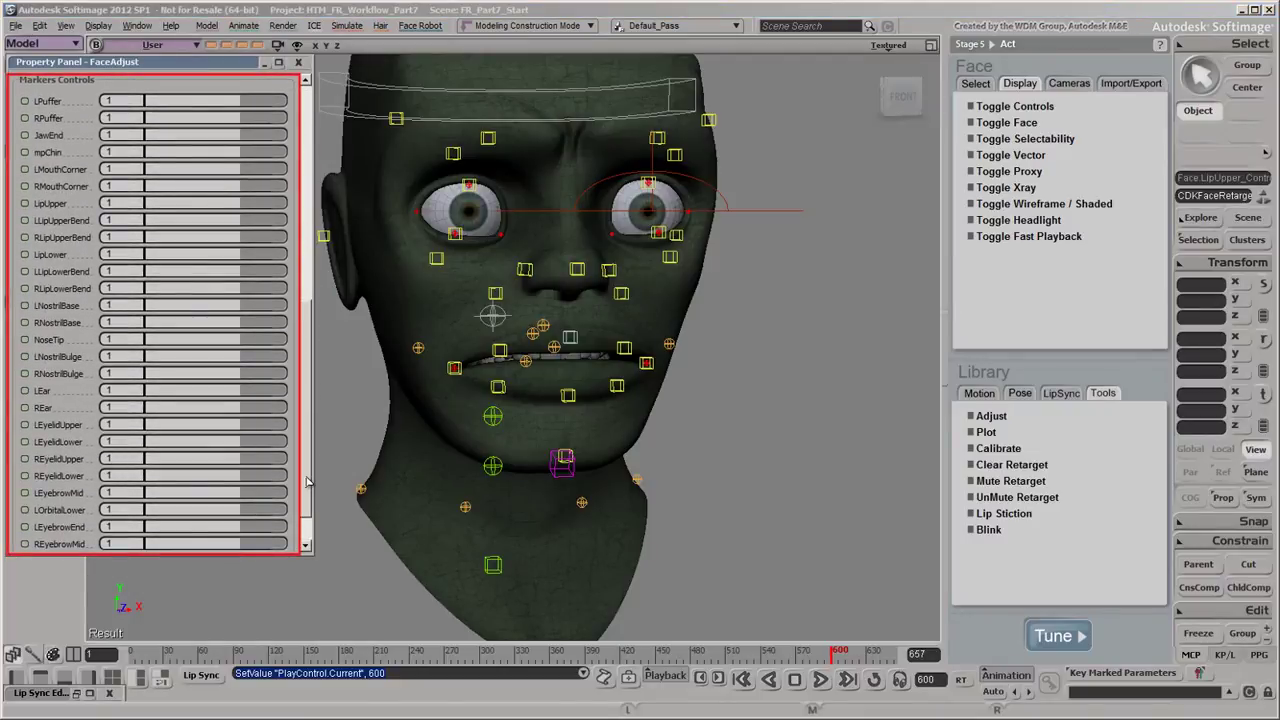
drag(307, 482, 310, 245)
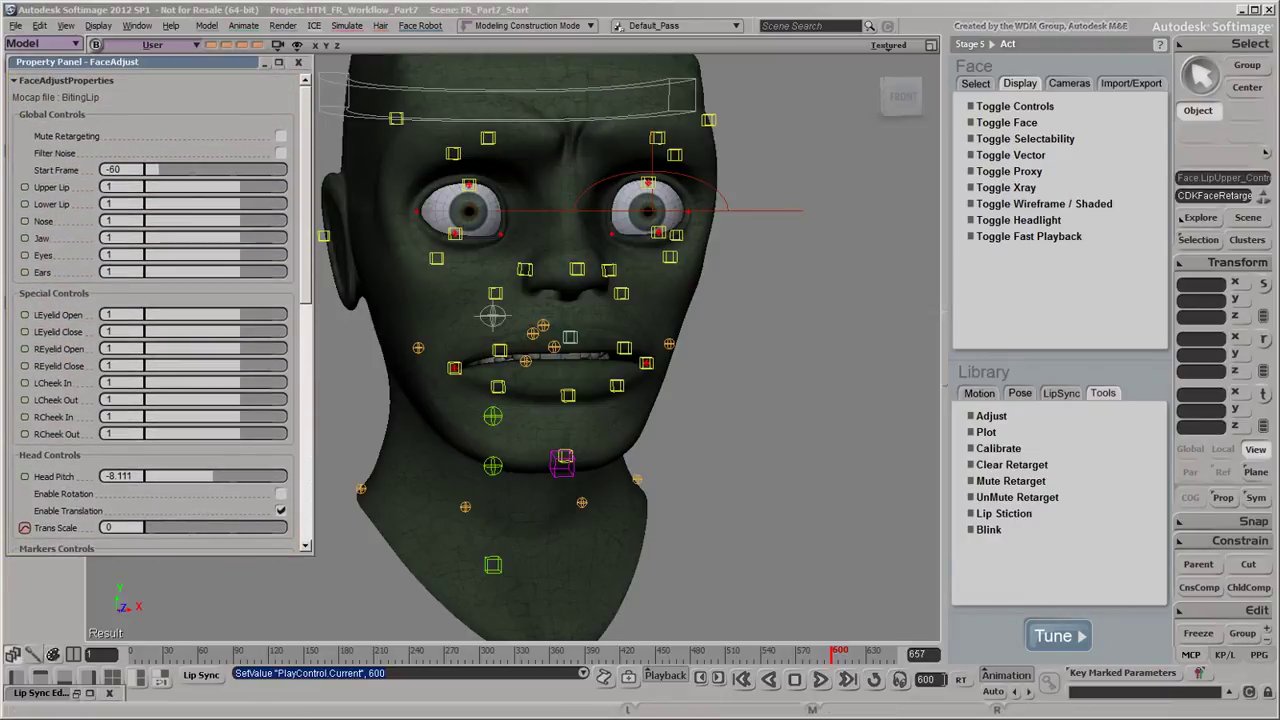
click(928, 681)
text(289)
key(Return)
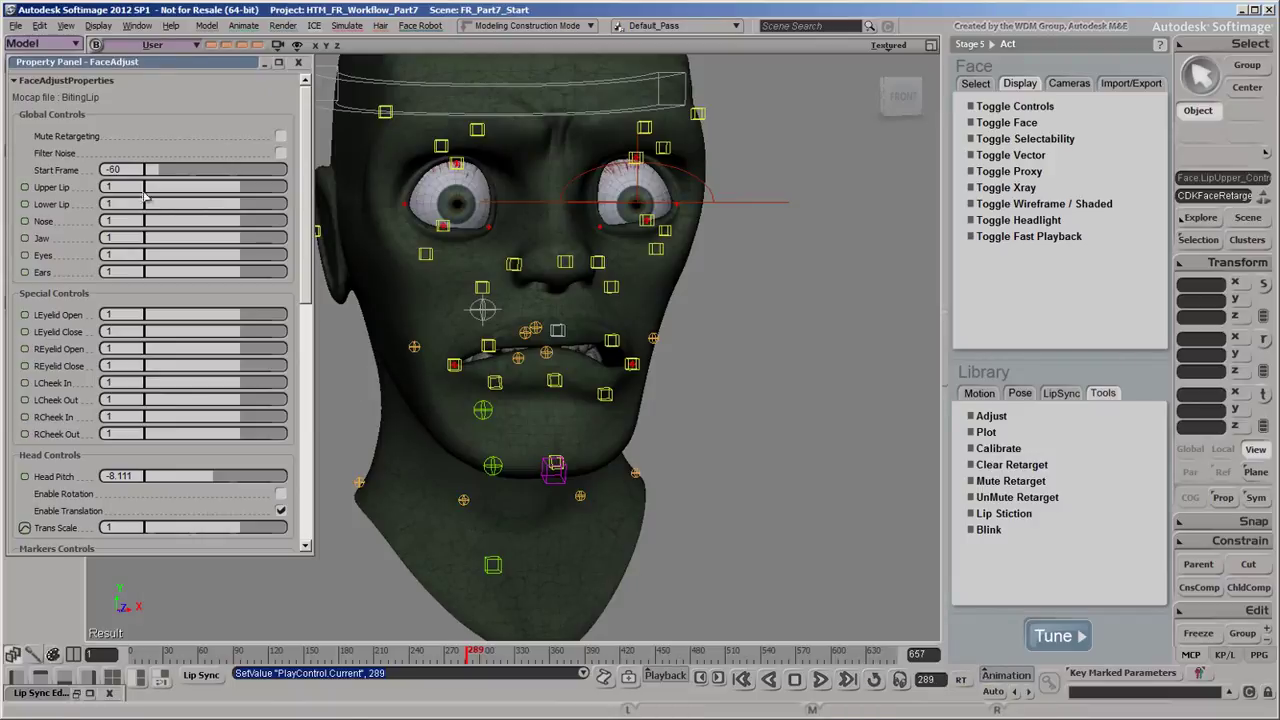
Raise the Upper Lip gain to 3, Lower Lip to 2 and Eyes to 5
click(127, 188)
text(3)
key(Return)
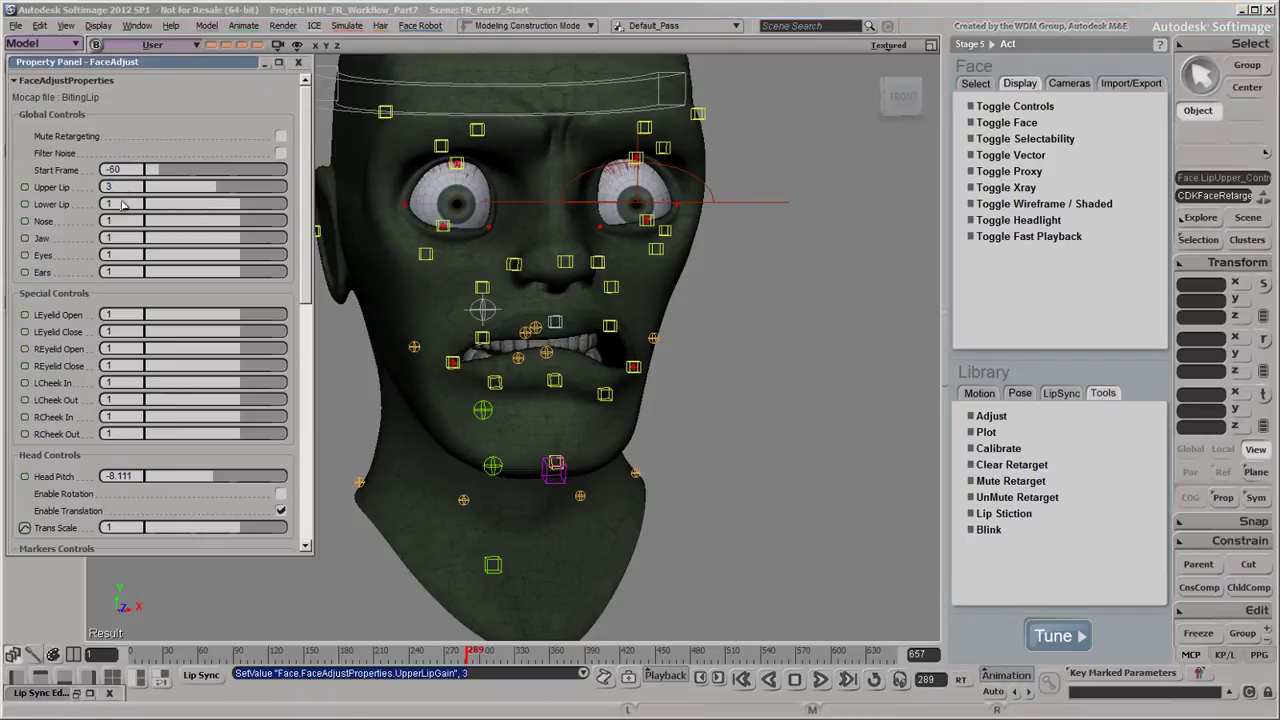
text(2)
key(Return)
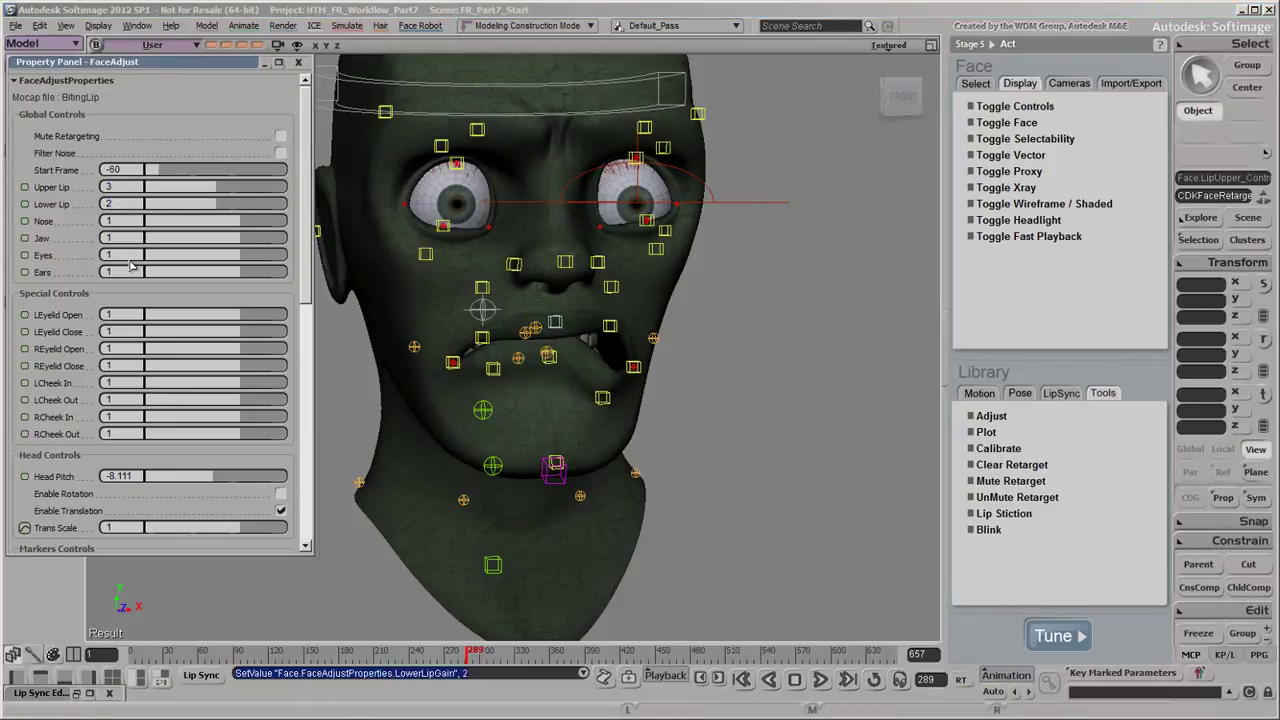
text(5)
key(Return)
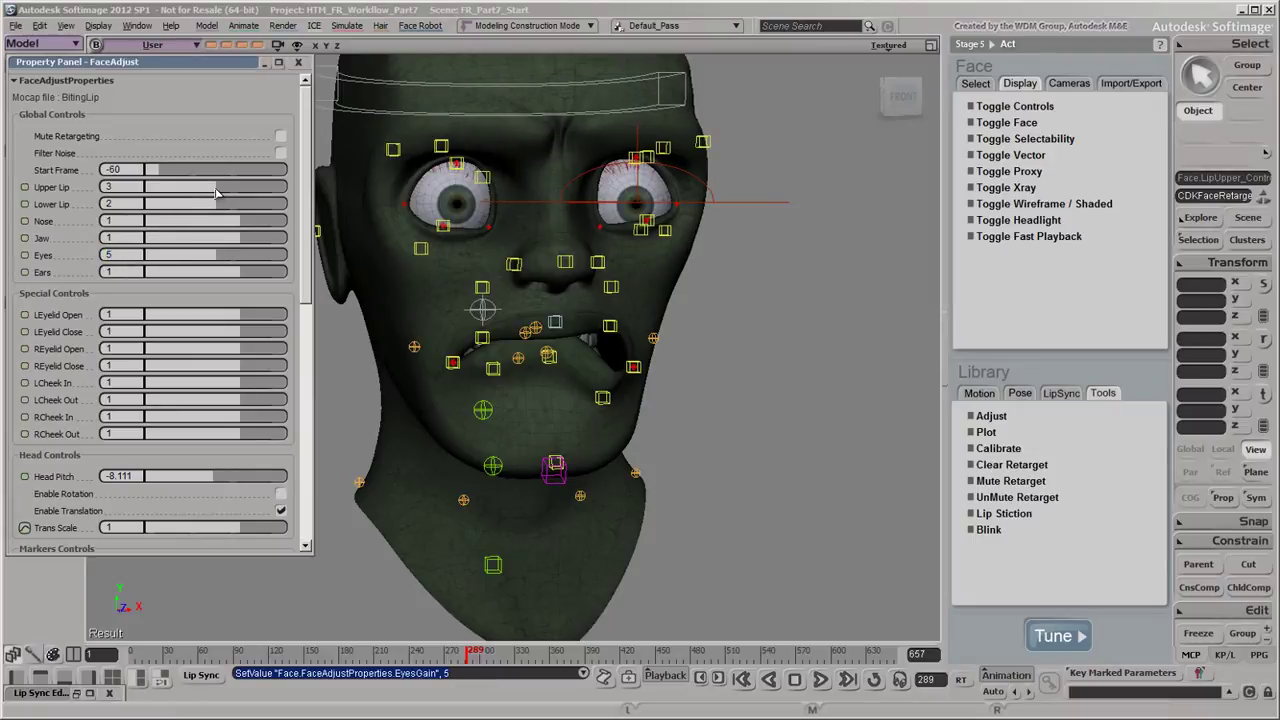
Drag the Upper Lip, Lower Lip, Nose and Jaw gains down to about 0
drag(216, 193, 147, 190)
drag(216, 210, 147, 216)
drag(226, 221, 152, 255)
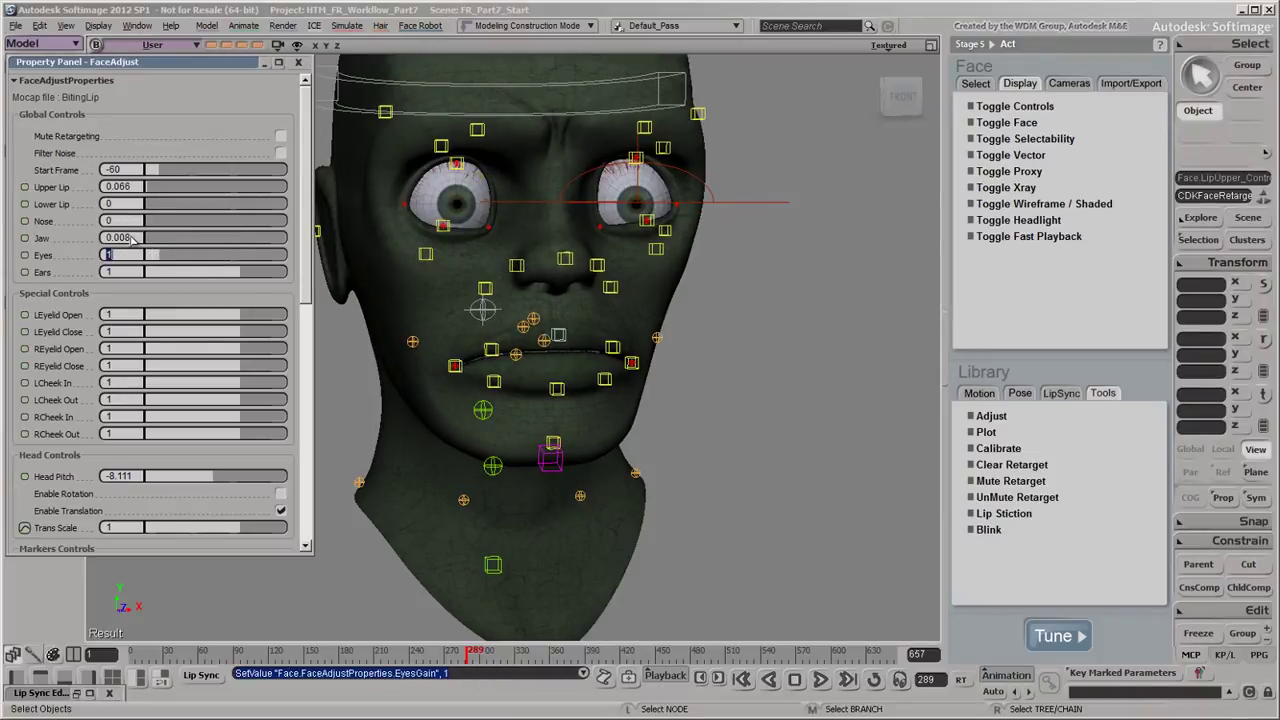
Restore the Jaw, Nose, Lower Lip and Upper Lip gains to 1
key(shift+Tab)
text(1)
key(shift+Tab)
text(1)
key(shift+Tab)
text(1)
key(shift+Tab)
text(1)
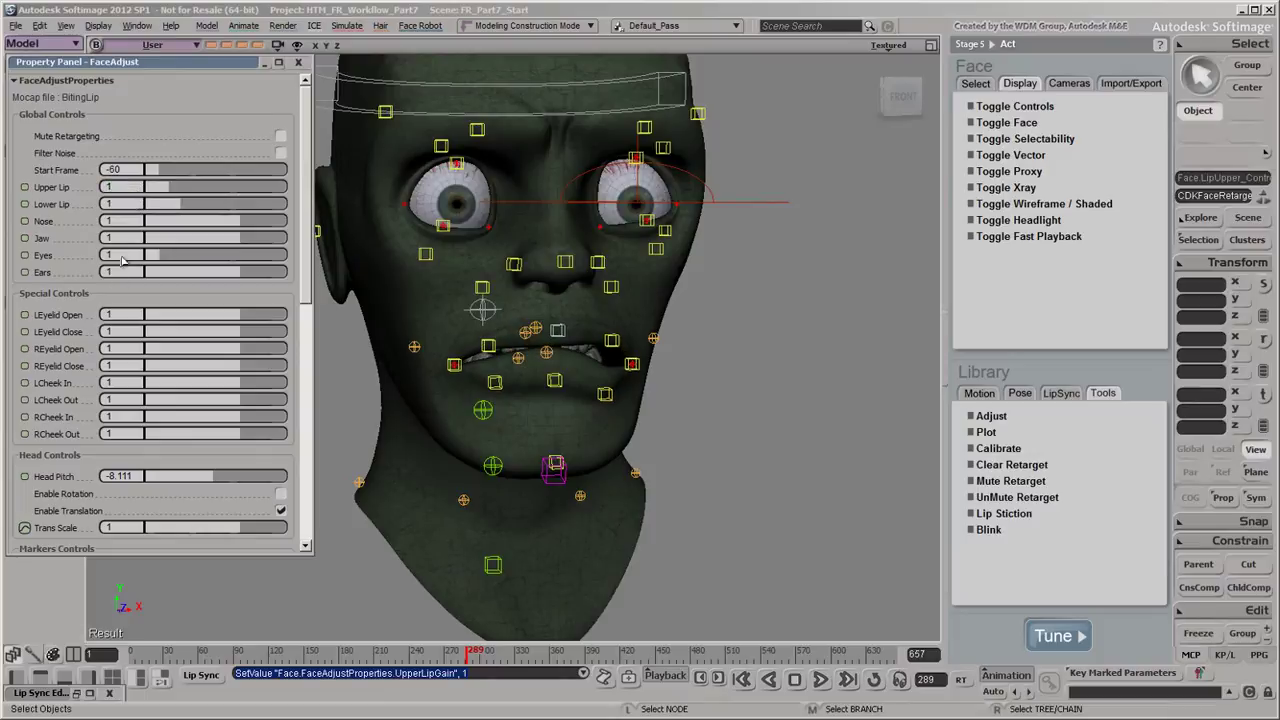
Set the LEyelid and REyelid Open and Close gains all to 0
click(110, 315)
text(0)
key(Tab)
text(0)
key(Tab)
text(0)
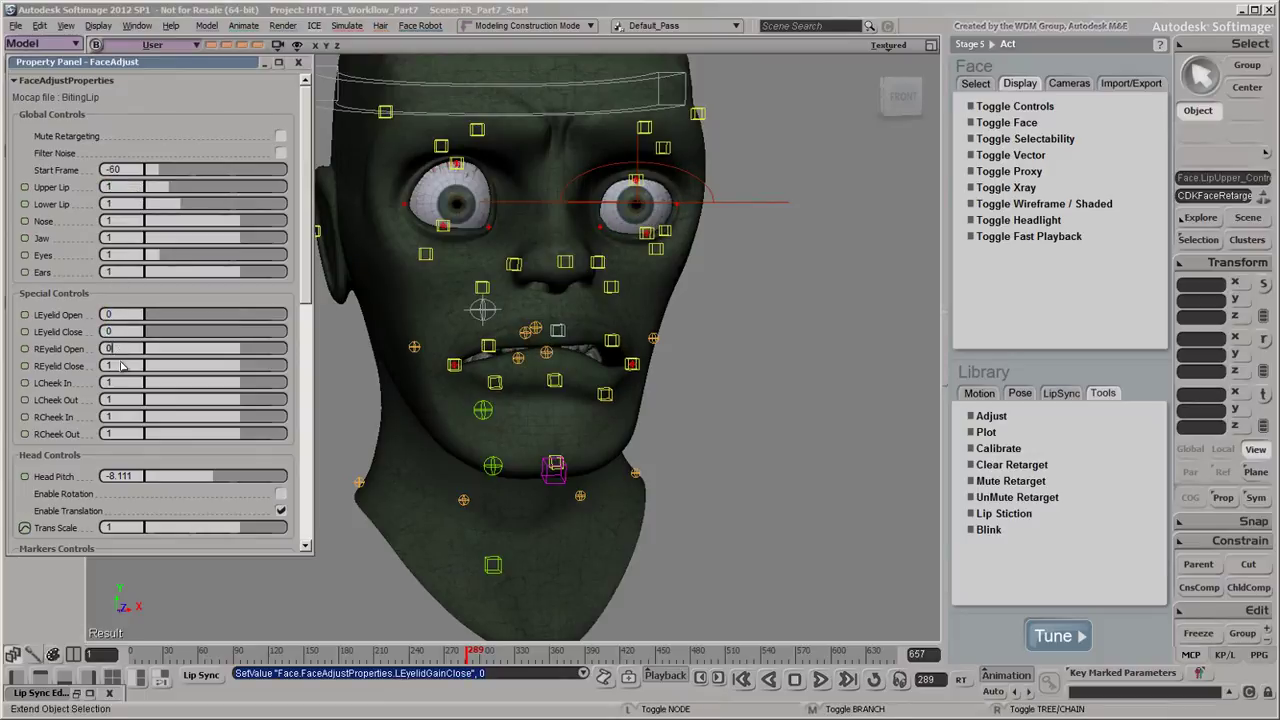
key(Tab)
text(0)
key(Return)
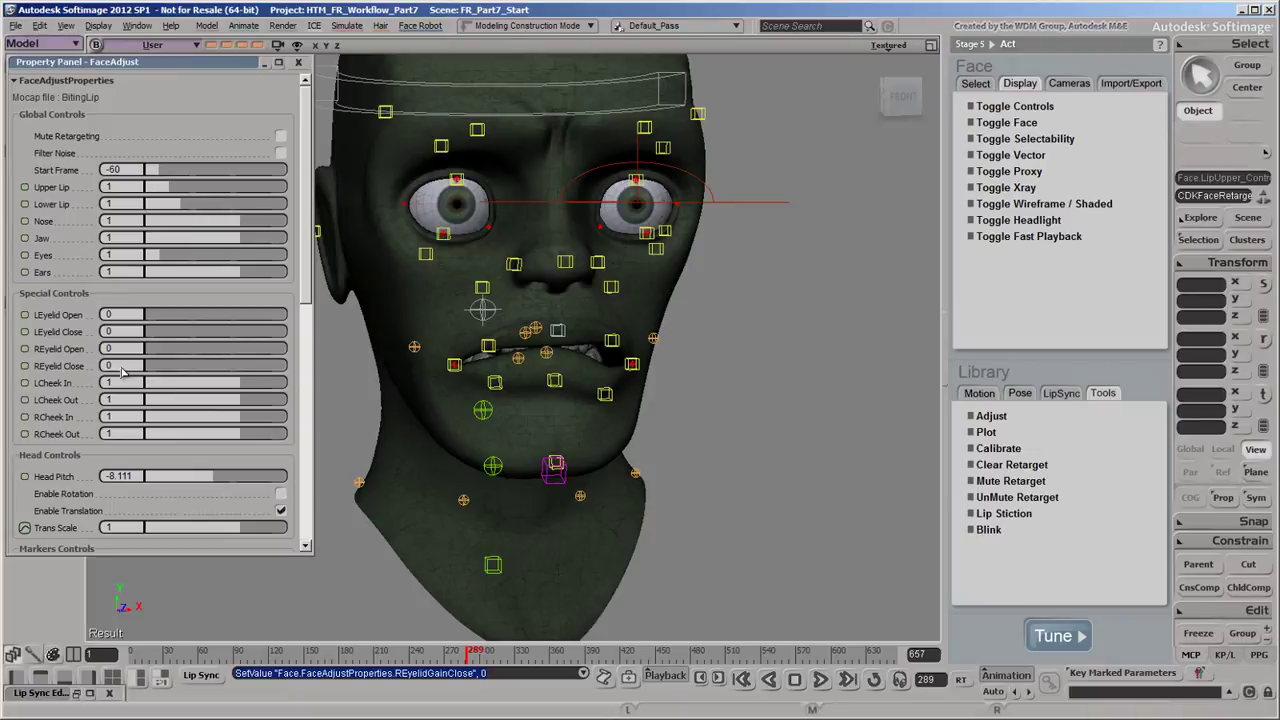
Restore the Lip Sync Editor and extend its end frame to 400
click(78, 694)
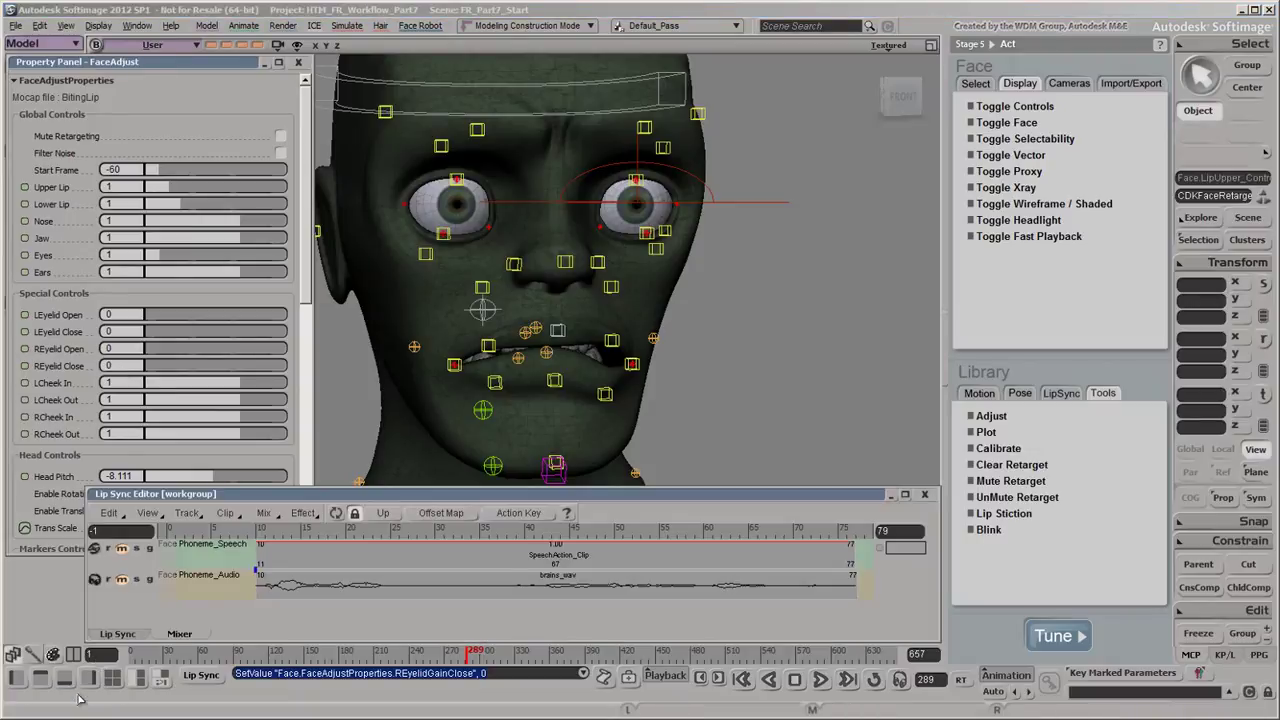
click(890, 537)
text(400)
key(Return)
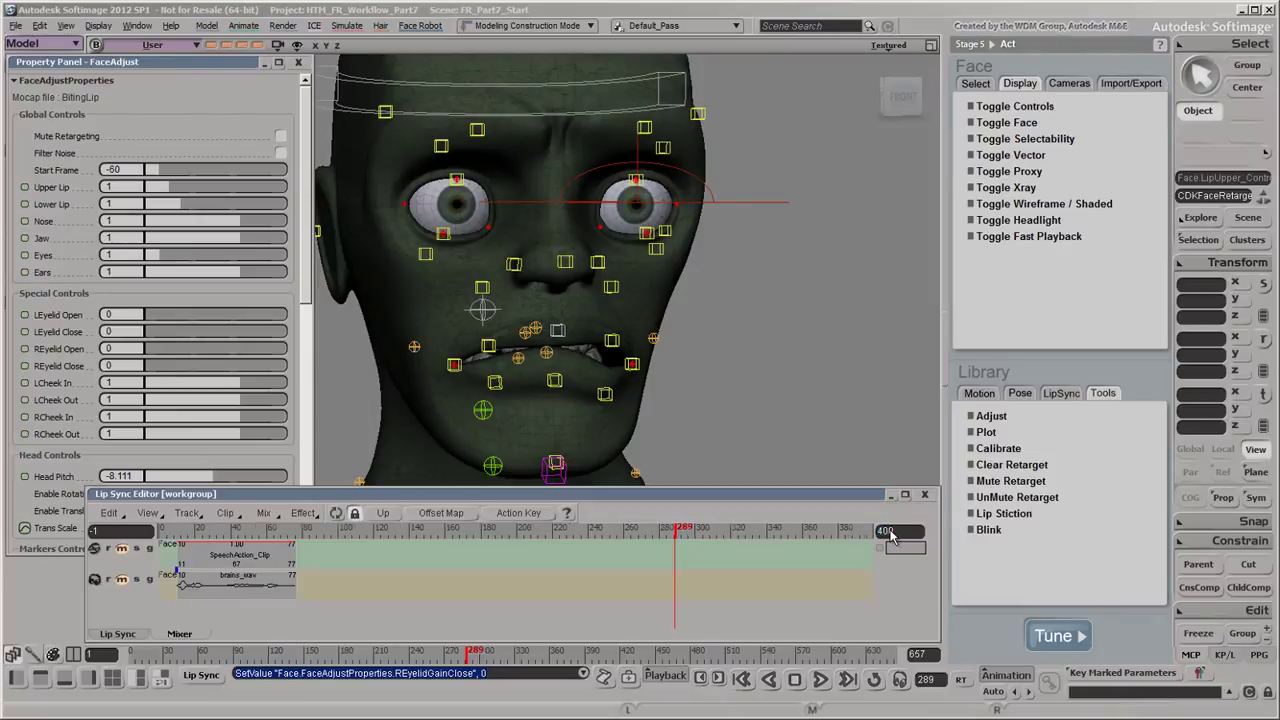
Move SpeechAction_Clip to start at frame 310, then scrub frames 323–375
click(714, 531)
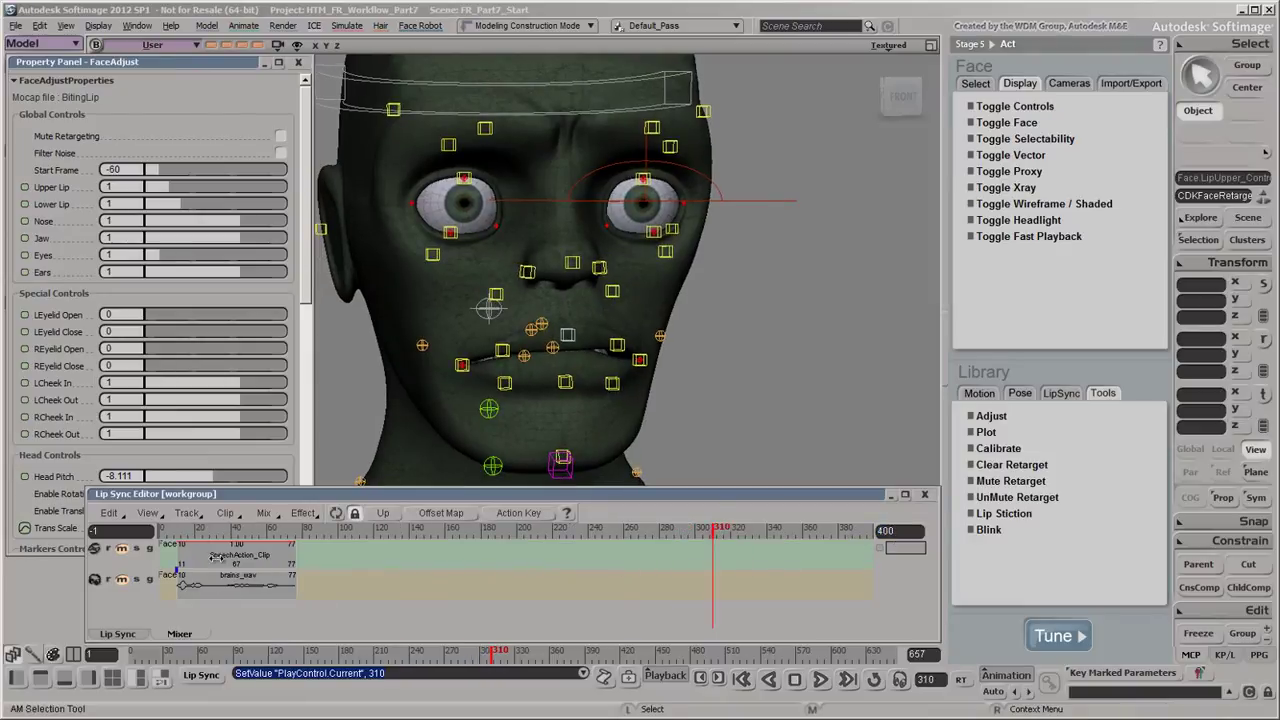
drag(215, 557, 742, 558)
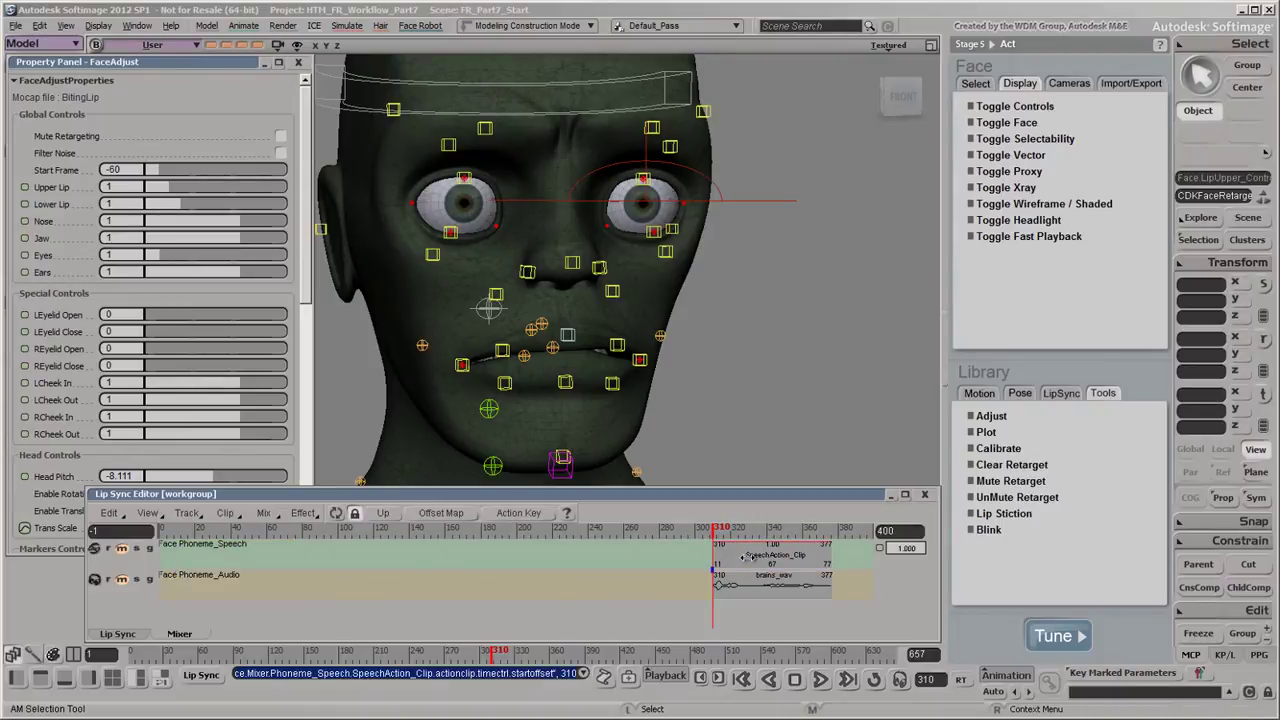
click(744, 557)
key(f)
key(f)
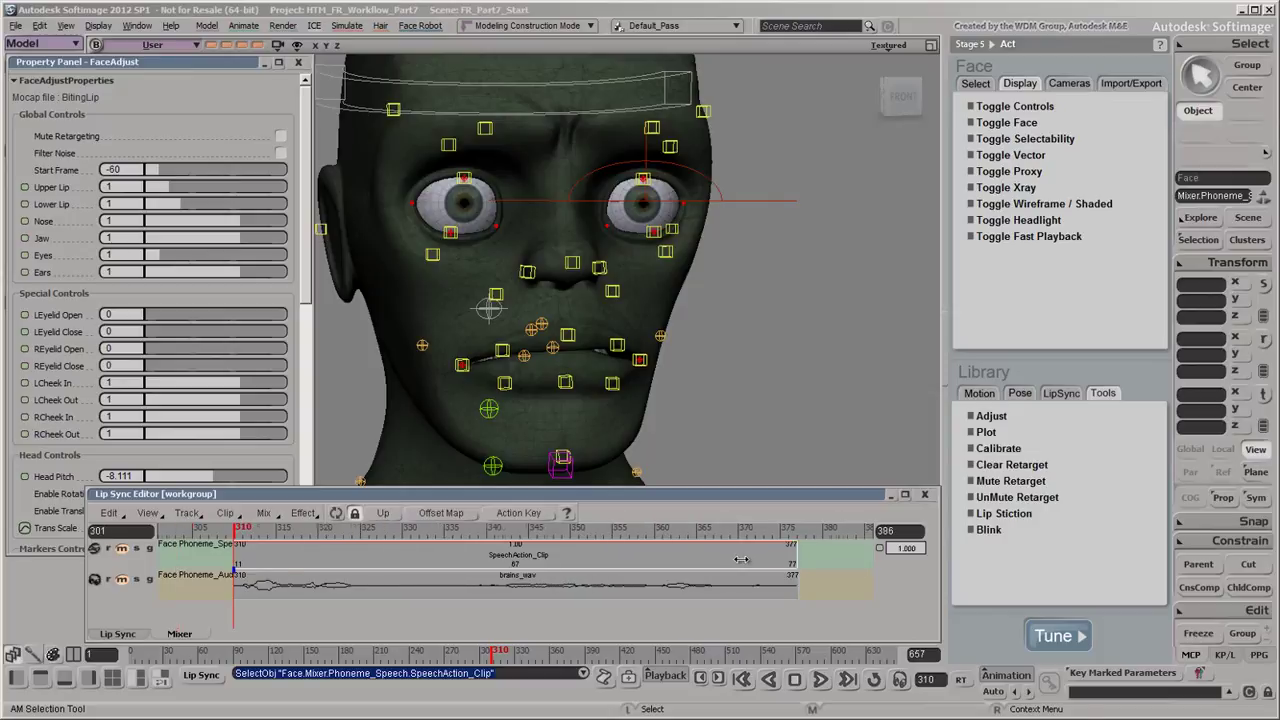
scroll(740, 560, down, 1)
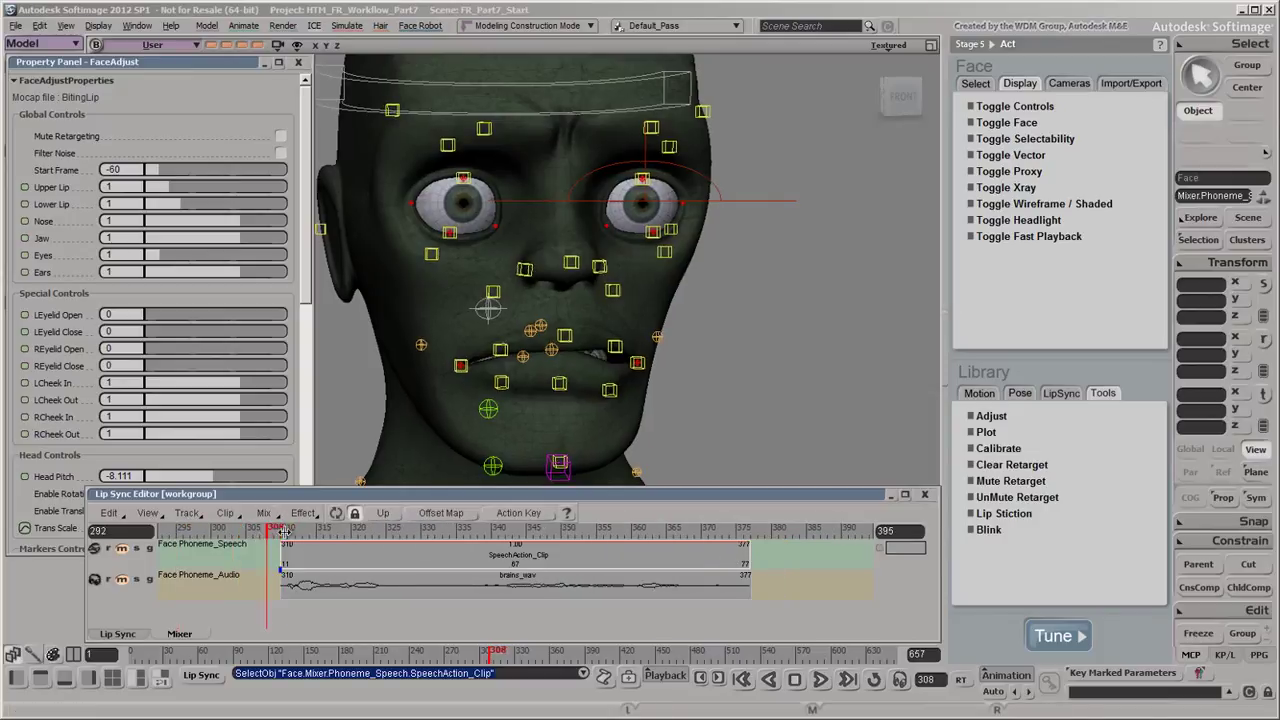
click(382, 531)
drag(390, 535, 287, 545)
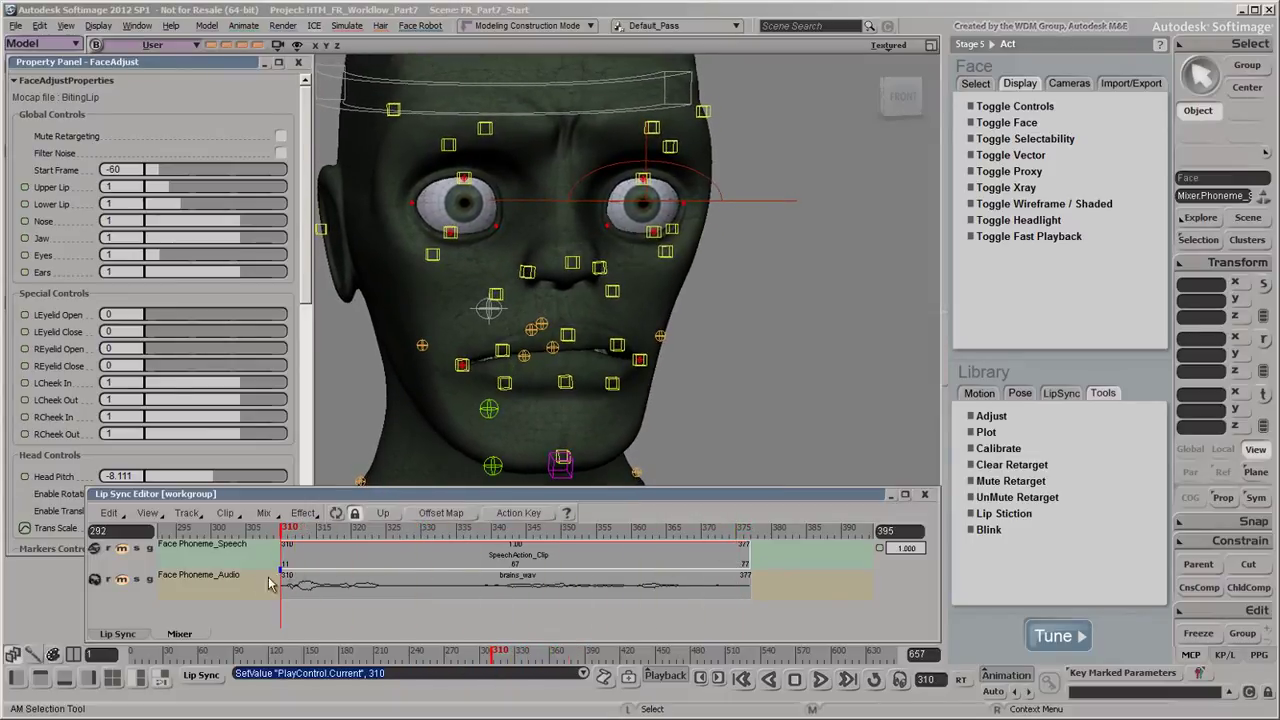
Unmute the Phoneme_Speech track and preview the speech over a few frames
click(121, 550)
drag(265, 528, 284, 590)
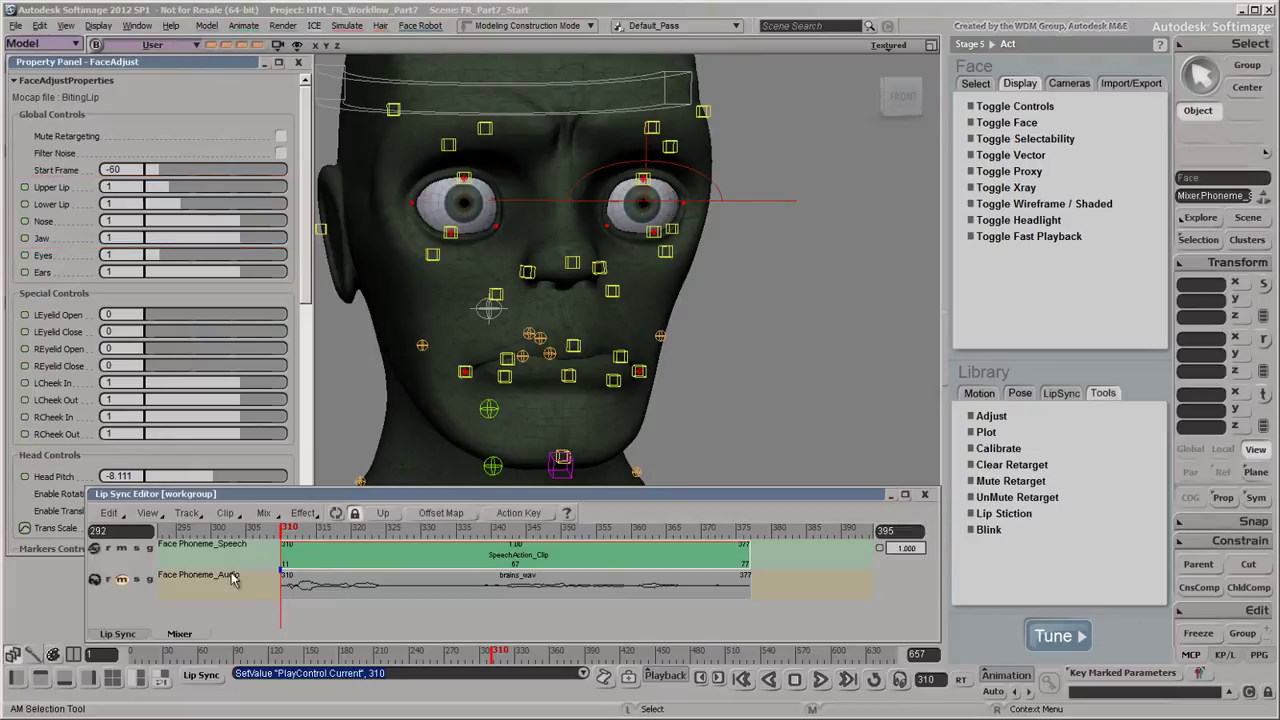
Key the Upper Lip, Lower Lip and Jaw gains at 1 on frame 300
click(212, 530)
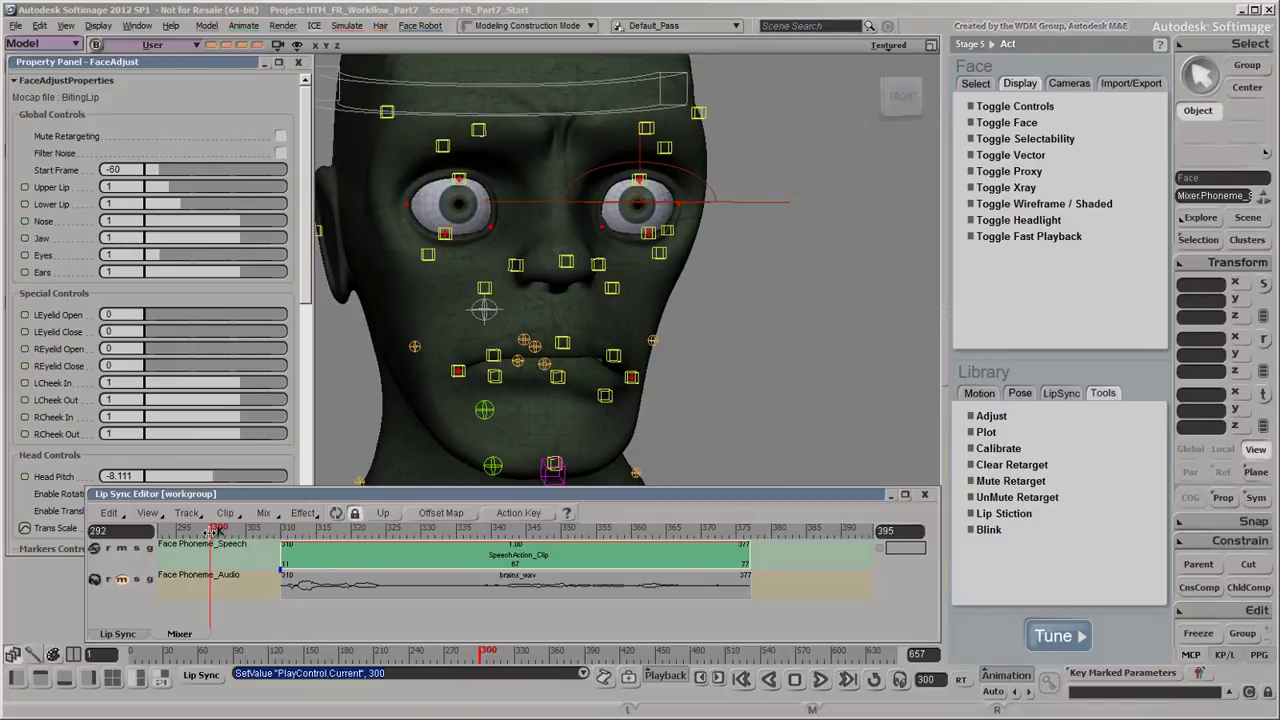
click(24, 187)
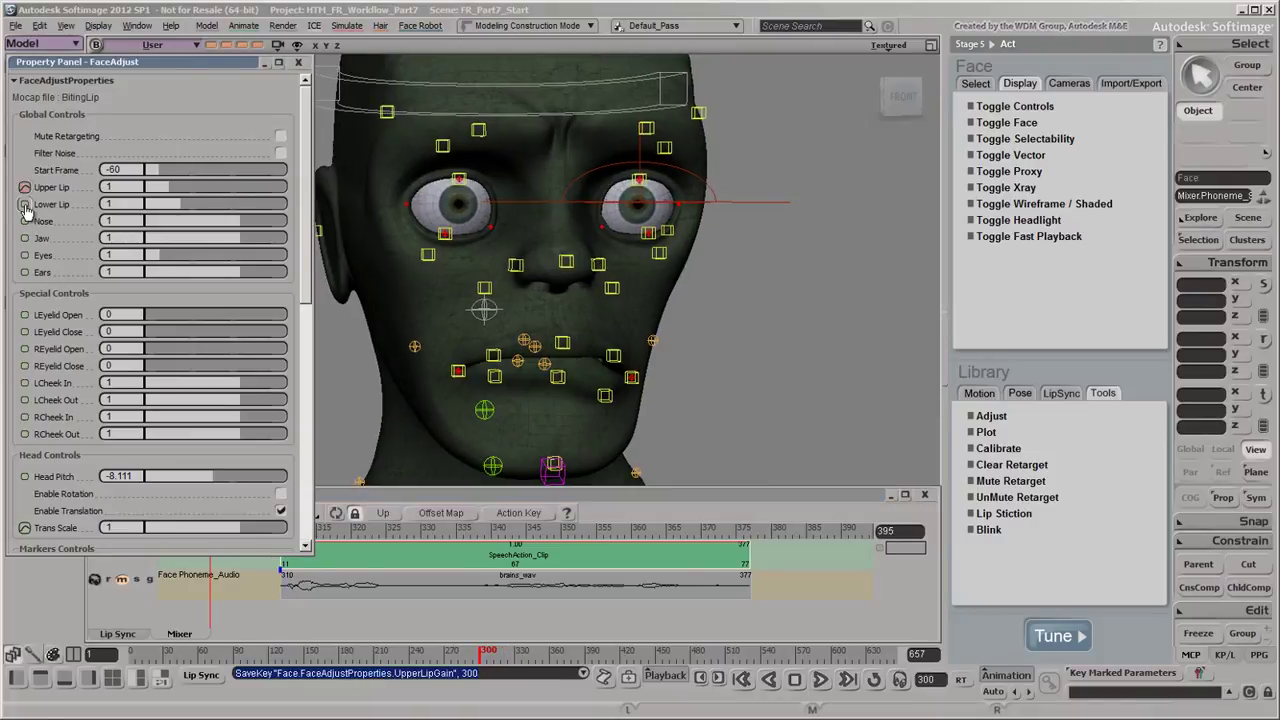
click(24, 205)
click(24, 238)
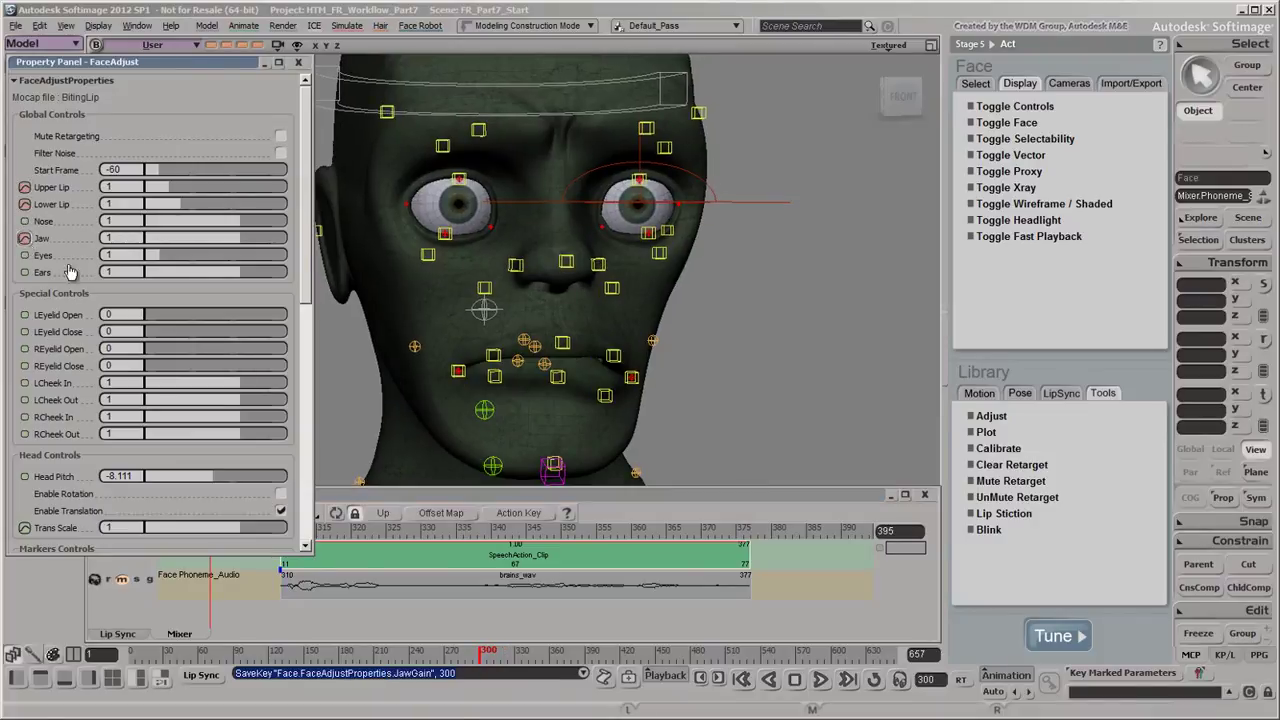
click(330, 494)
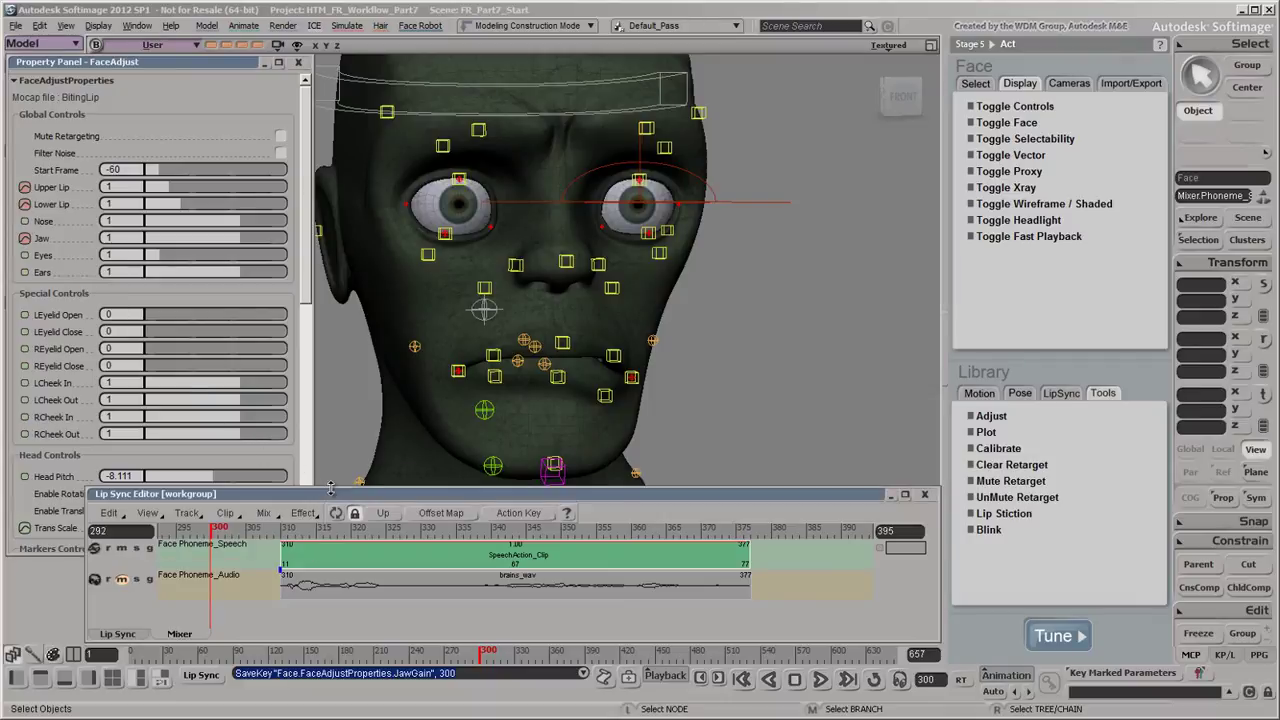
Set Upper Lip, Lower Lip and Jaw gains to 0.2 and key them at frame 310
click(287, 529)
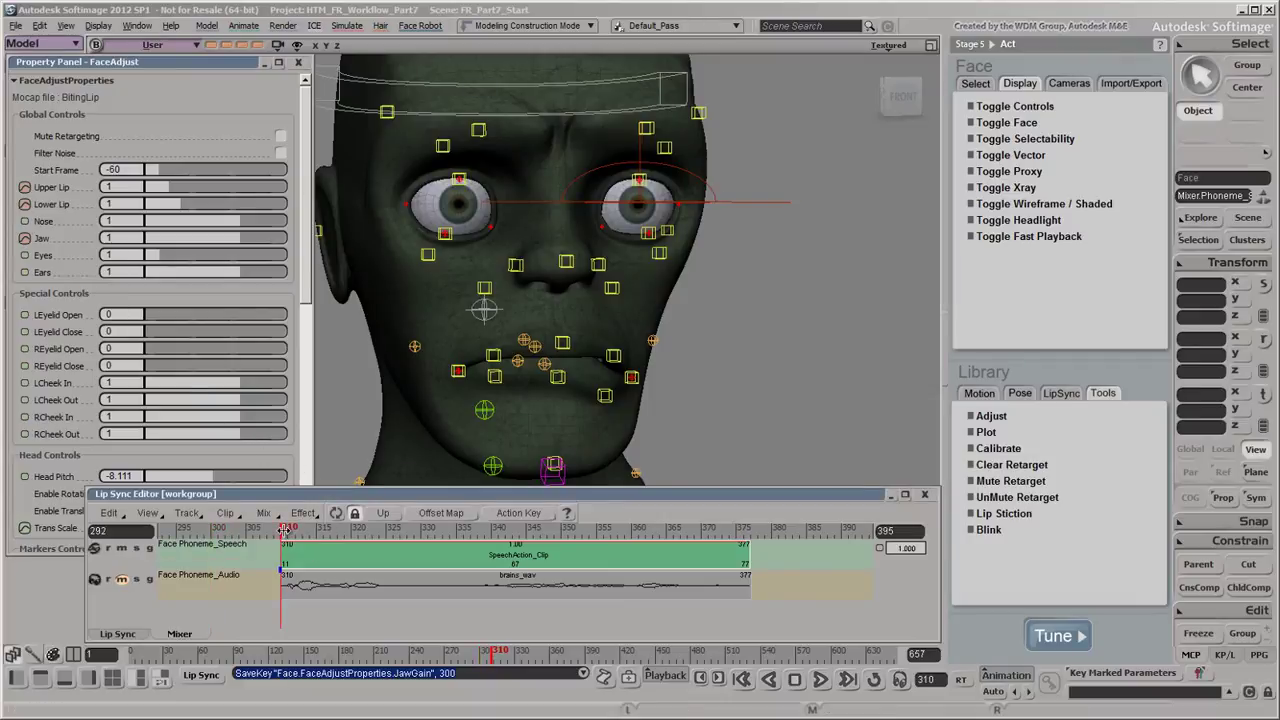
click(118, 187)
text(0.2)
key(Tab)
text(0.2)
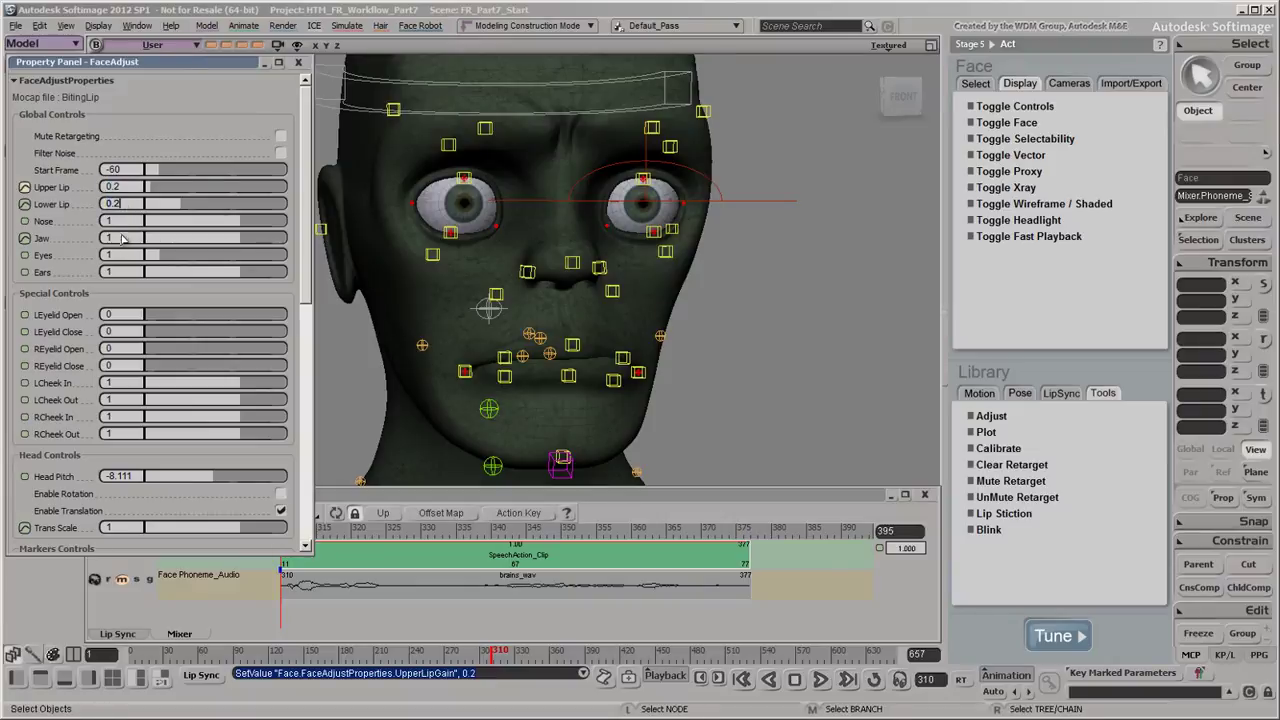
click(122, 237)
text(0.2)
key(Return)
click(24, 238)
click(24, 204)
click(24, 187)
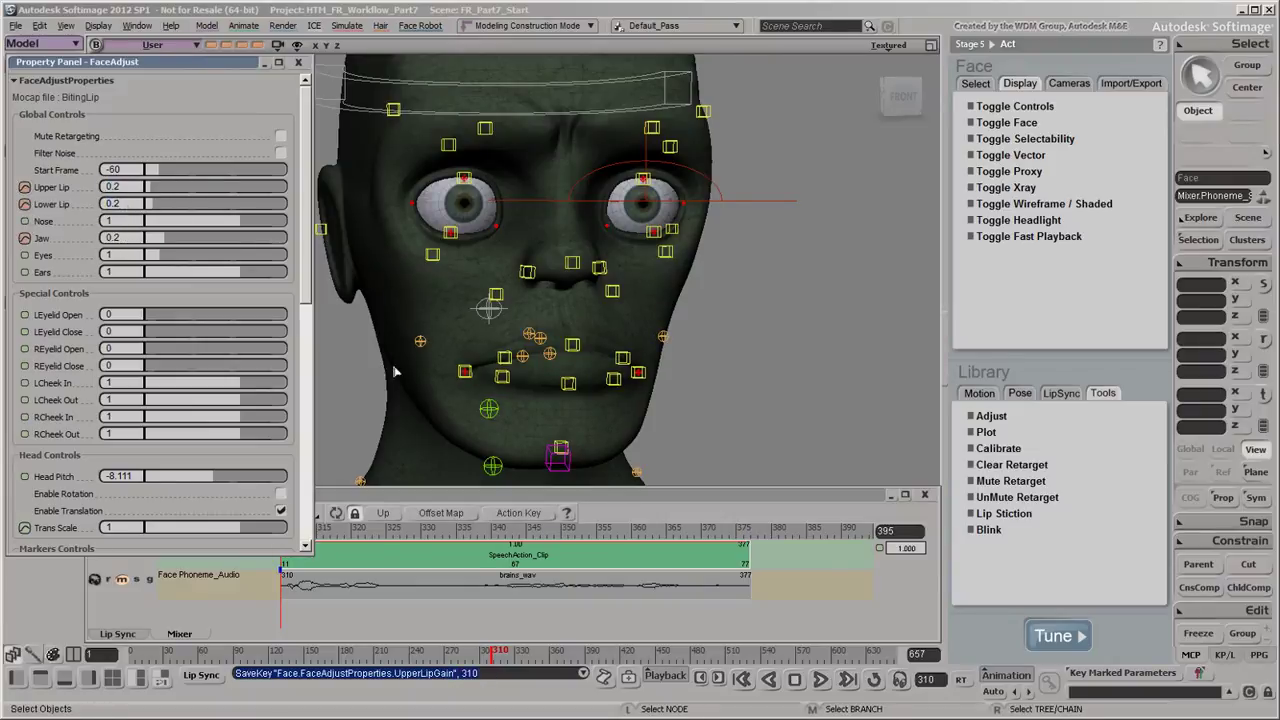
Key the Upper Lip and Jaw gains at 0.2 on frame 377
click(750, 534)
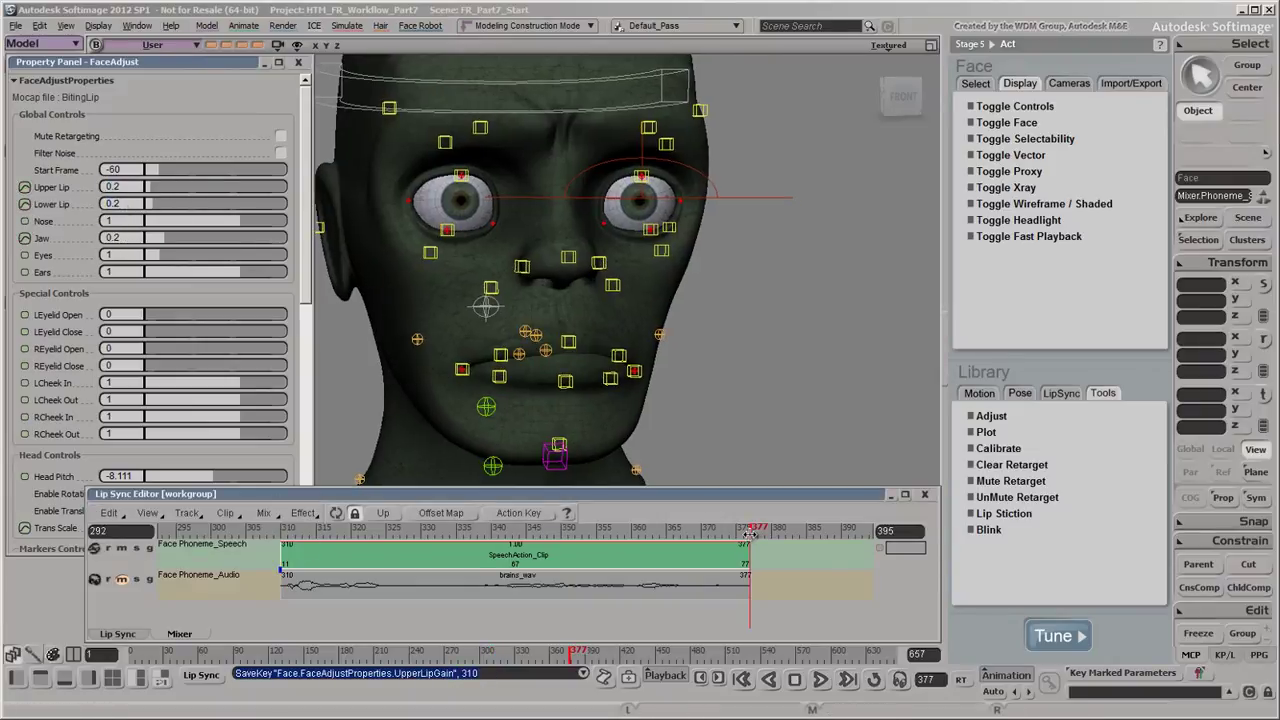
click(24, 187)
click(24, 238)
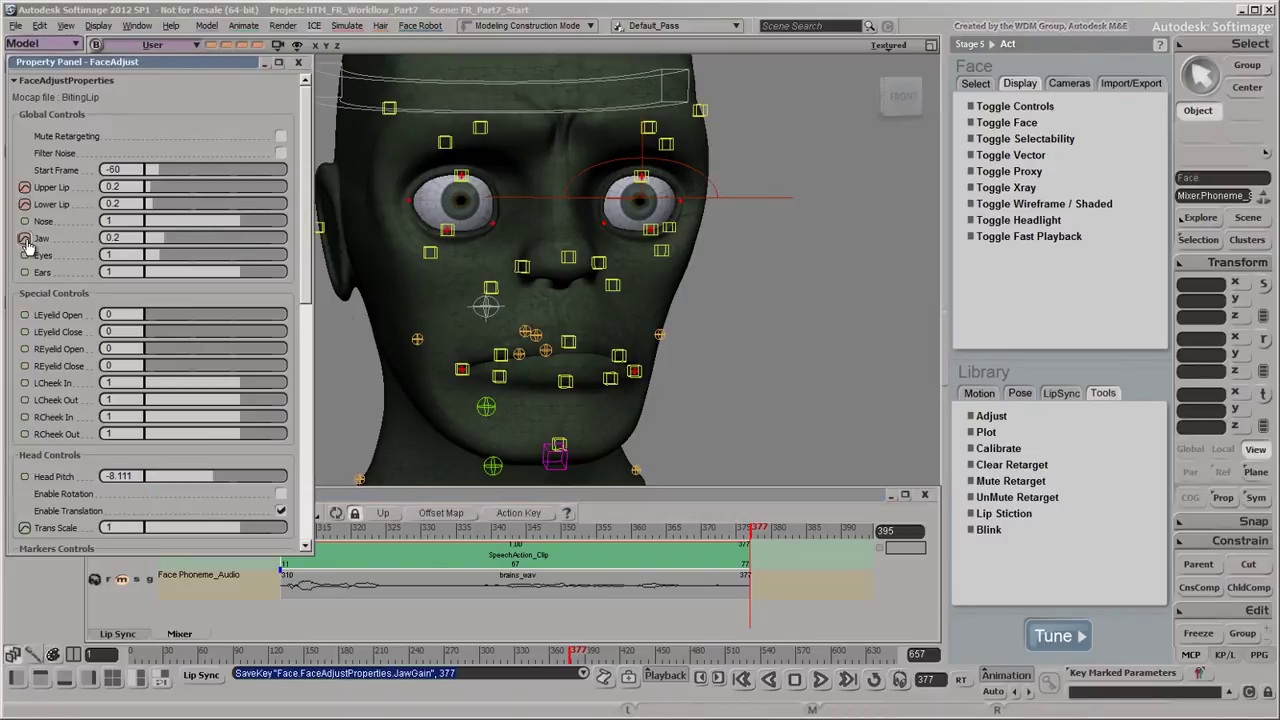
Return Upper Lip, Lower Lip and Jaw gains to 1 and key them at frame 387
click(826, 532)
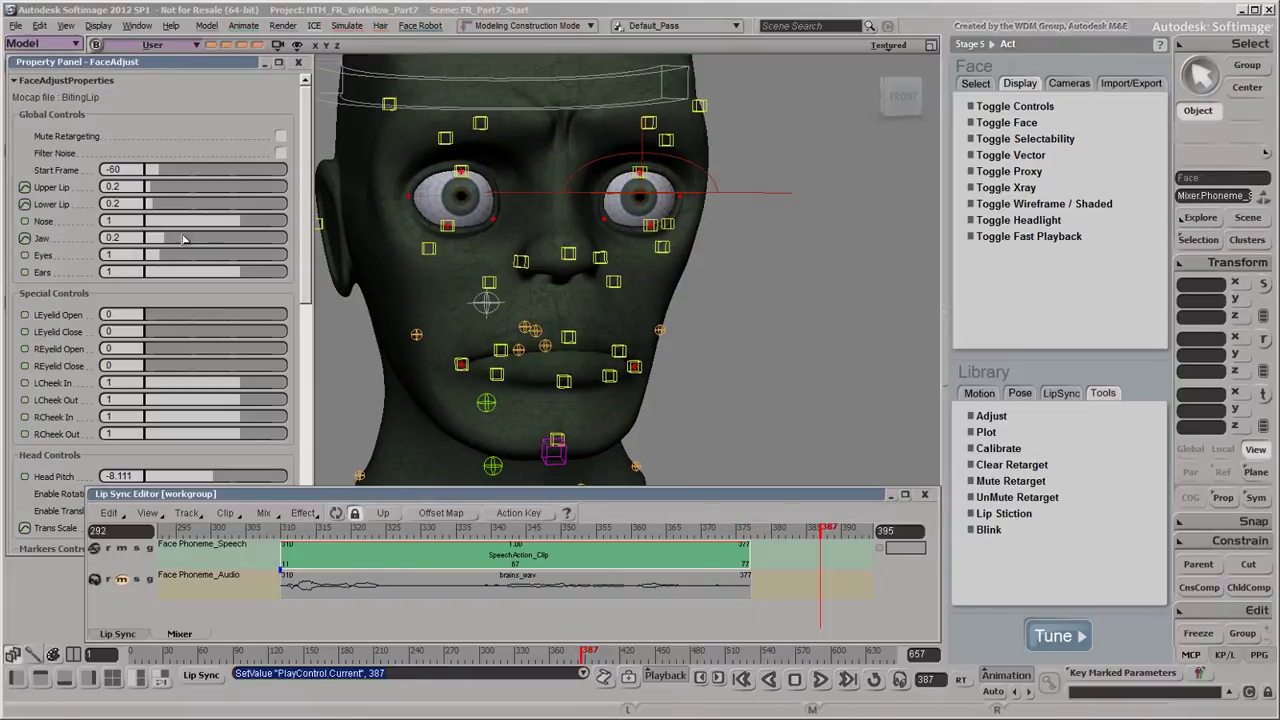
click(127, 188)
text(1)
key(Return)
click(125, 205)
text(1)
key(Return)
click(110, 237)
text(1)
key(Return)
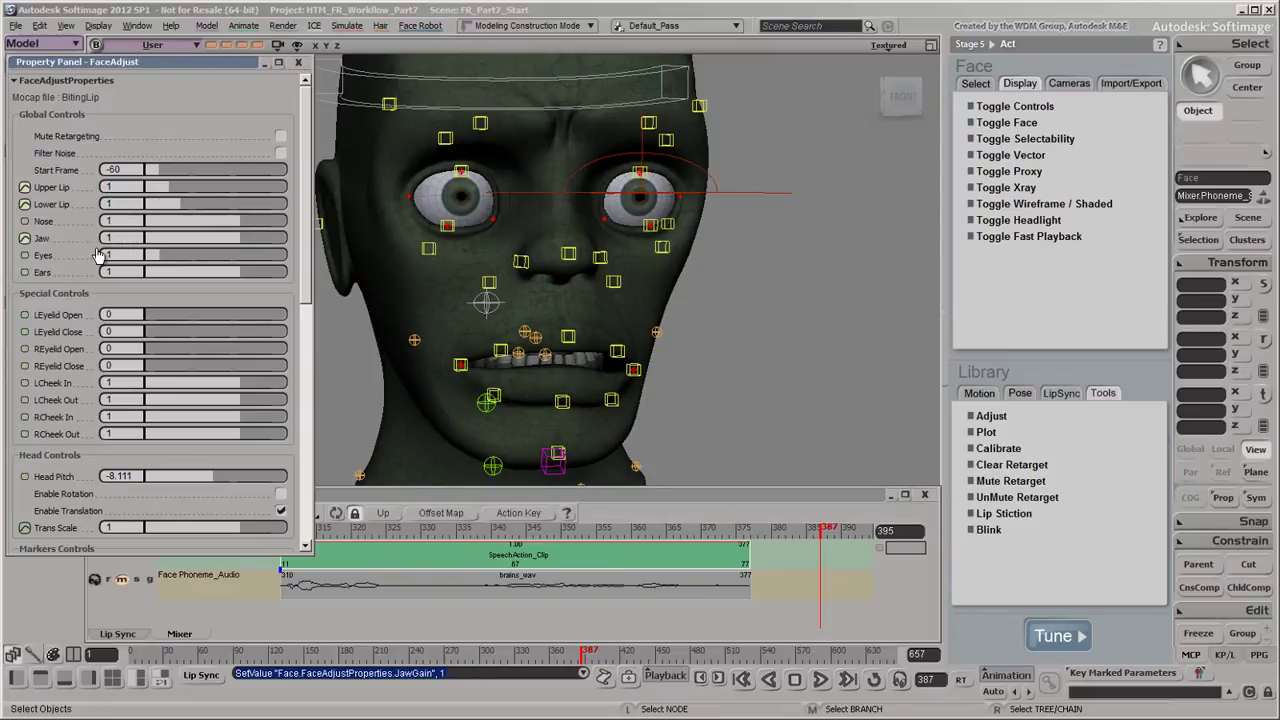
click(24, 238)
click(24, 204)
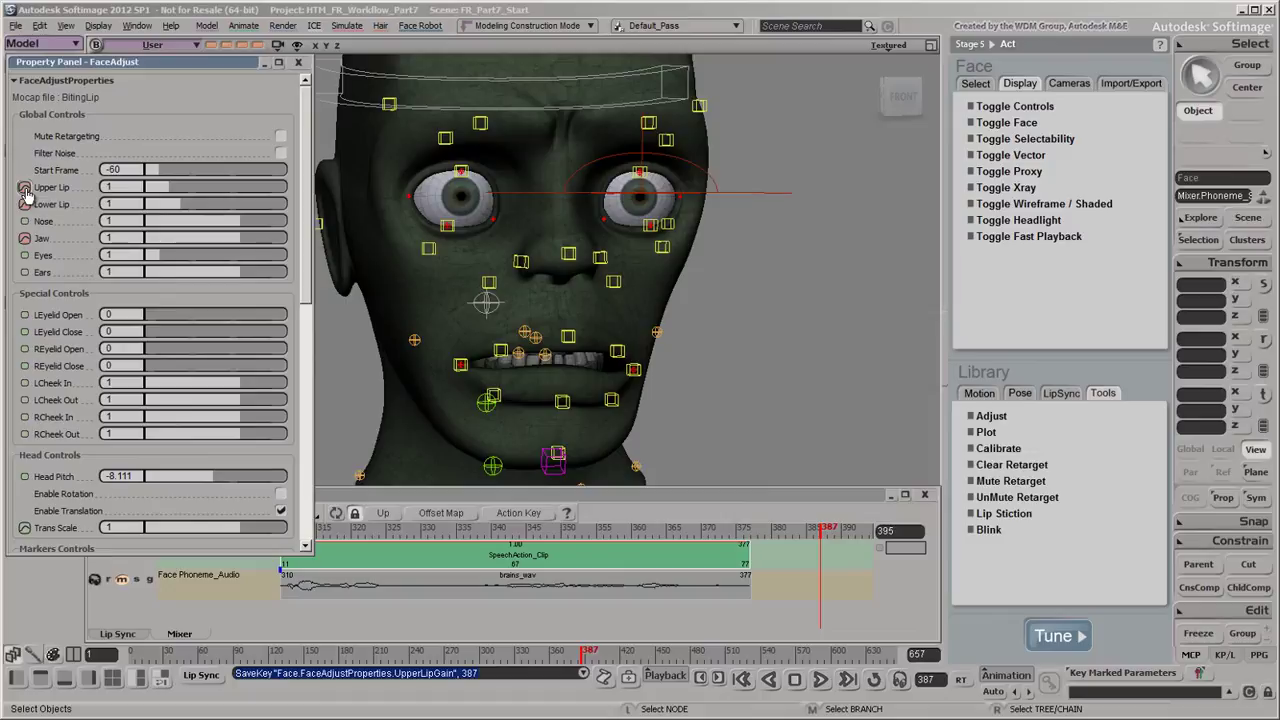
Show the JawGain, LowerLipGain and UpperLipGain curves and frame their keys
right_click(25, 189)
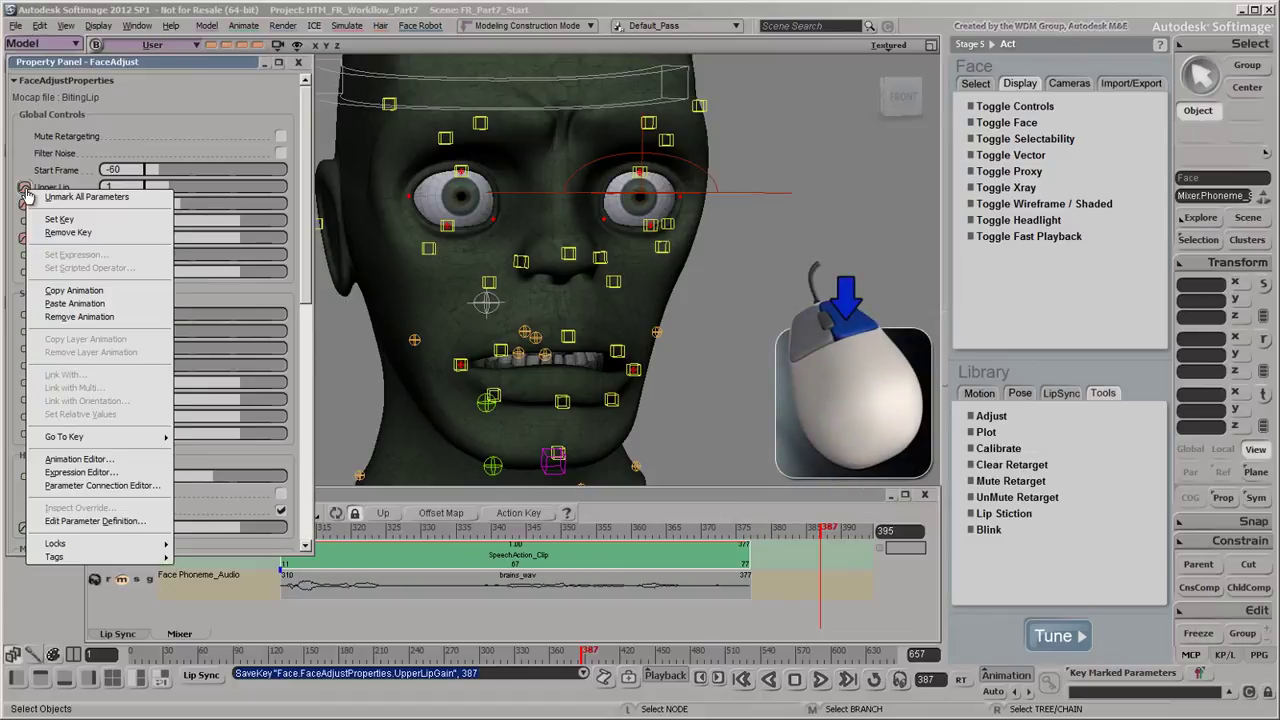
click(140, 459)
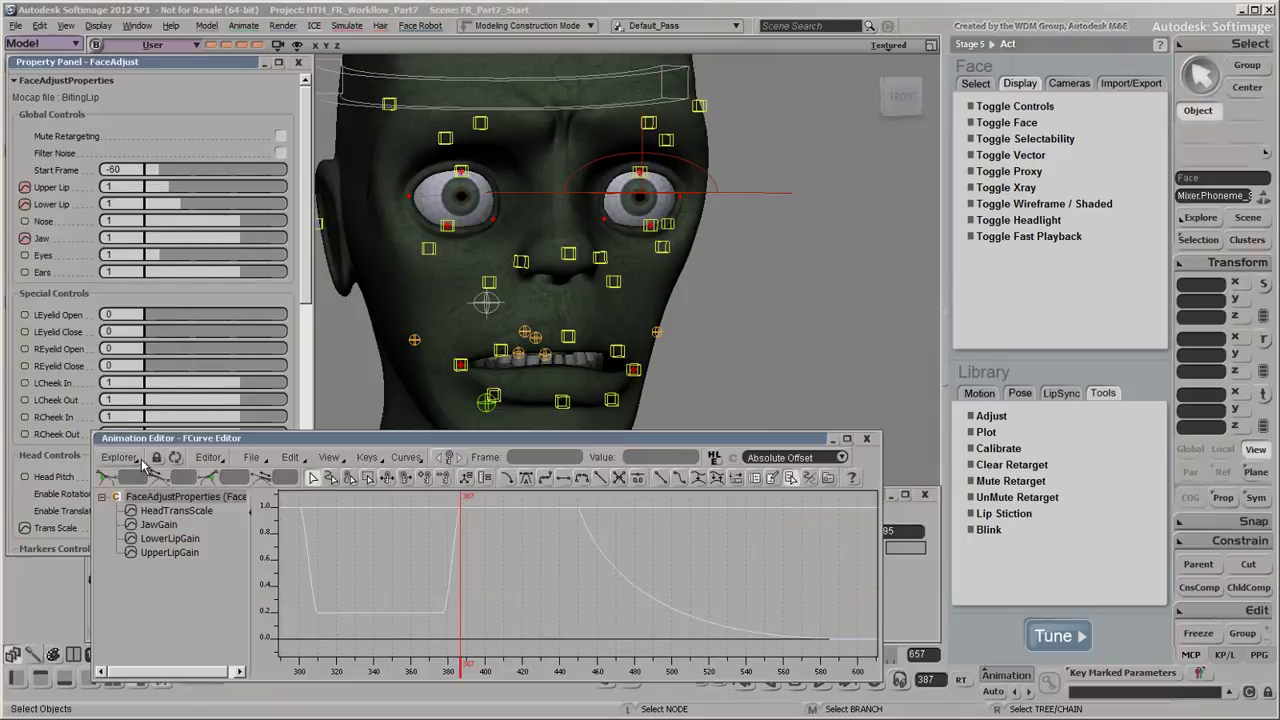
click(166, 525)
shift+click(170, 539)
shift+click(170, 553)
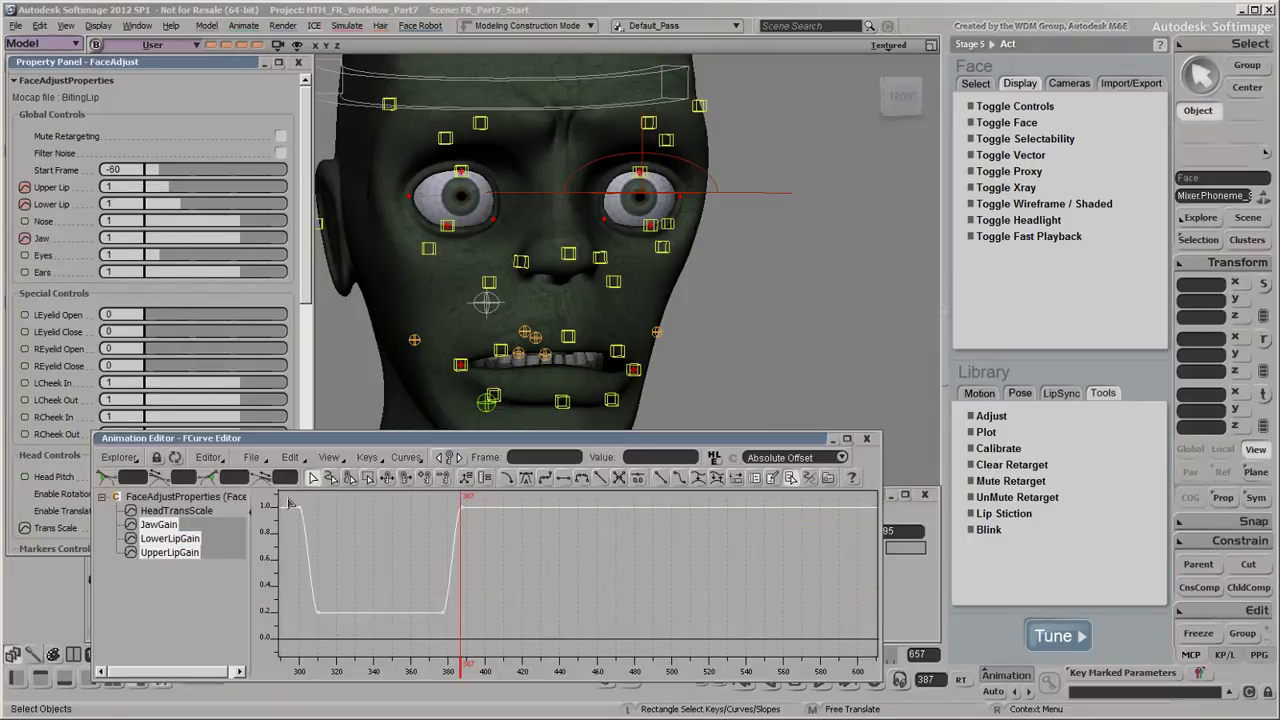
drag(290, 502, 500, 628)
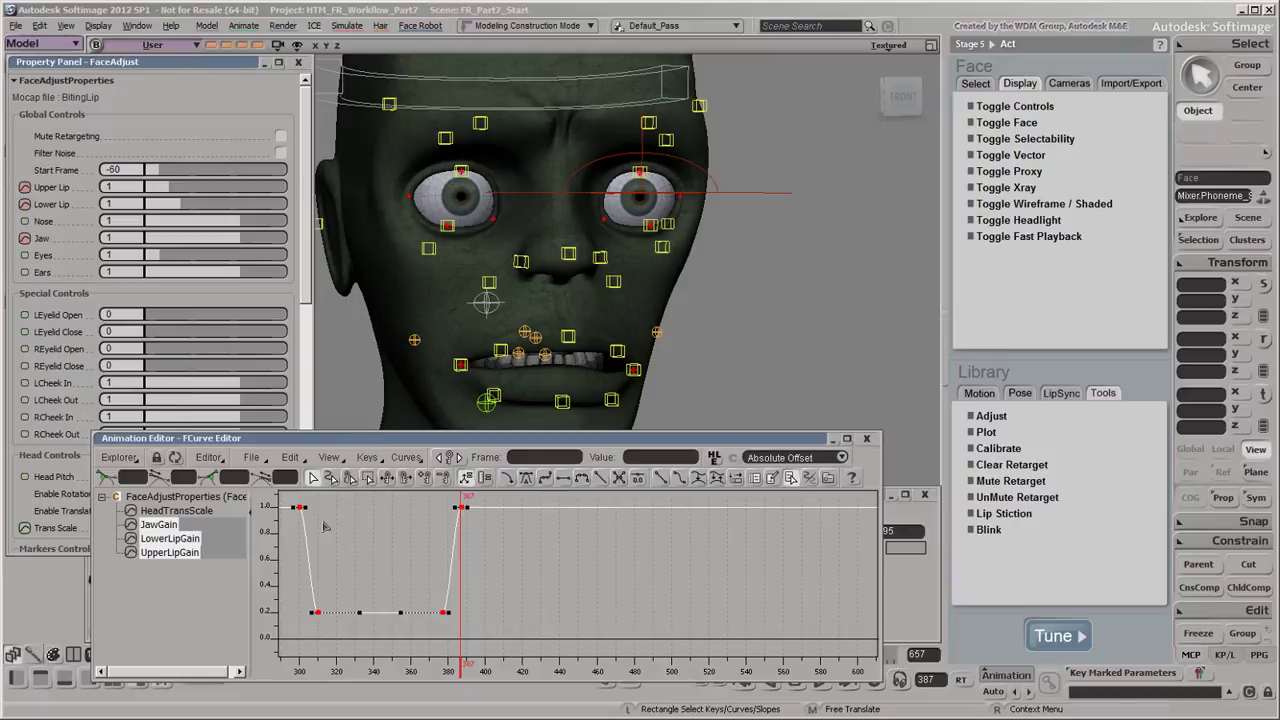
key(f)
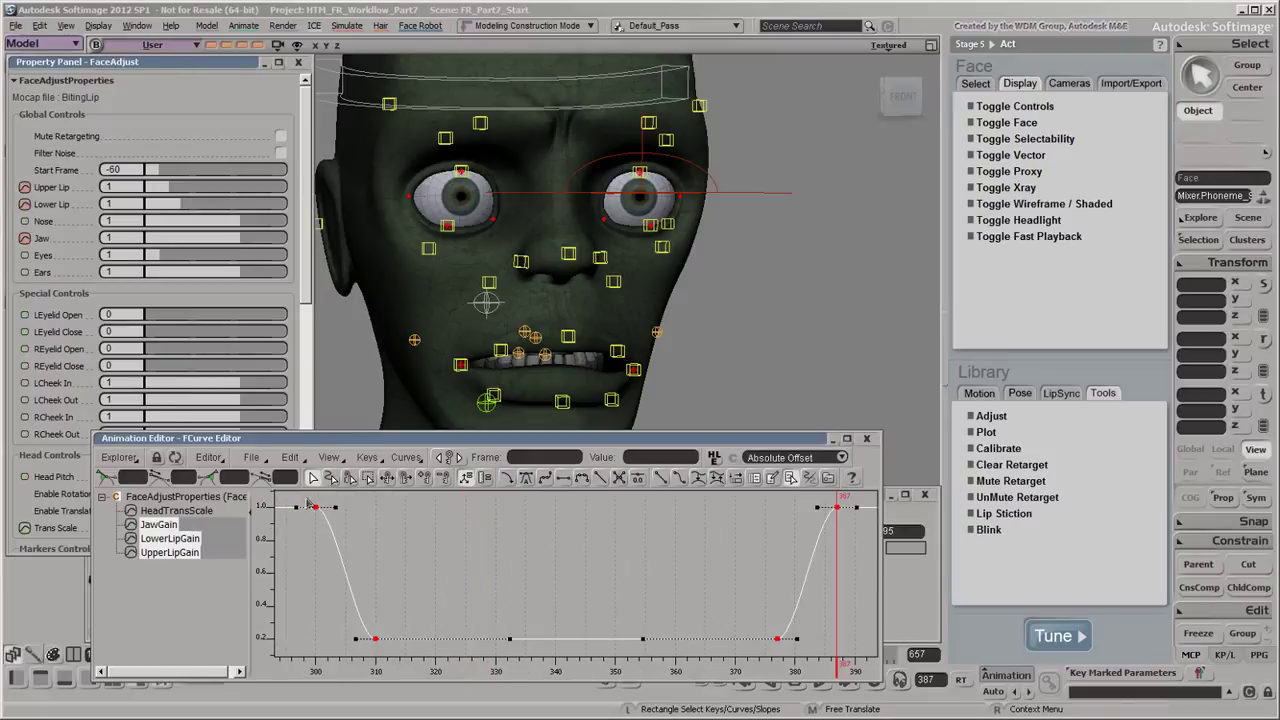
Make the left-hand keys linear and smooth the top tangent of the rising ramp
drag(304, 499, 397, 651)
click(405, 458)
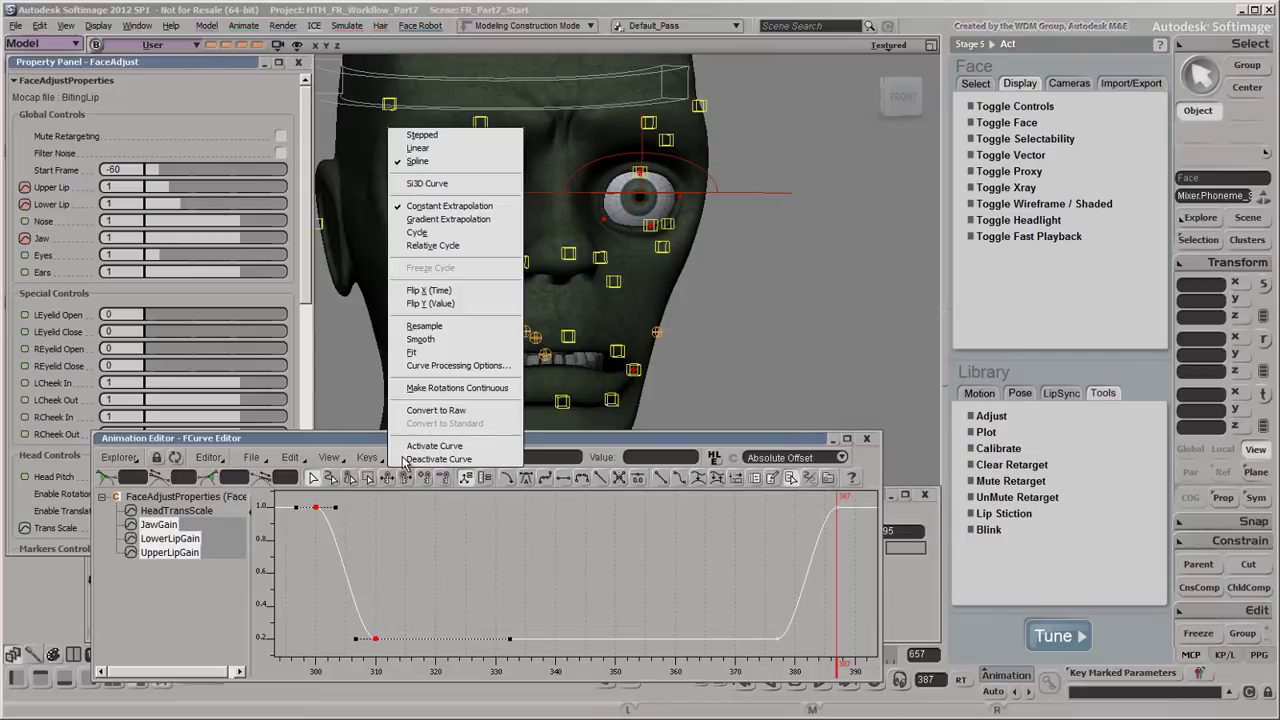
click(416, 148)
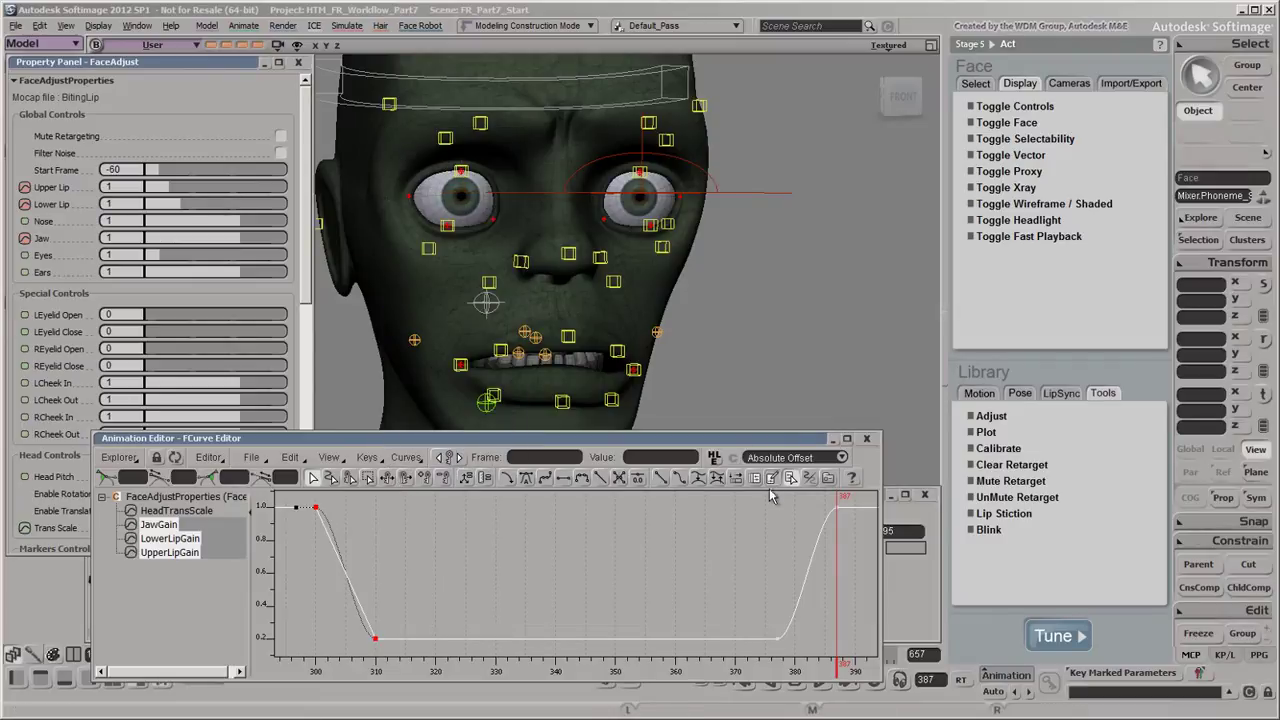
drag(768, 497, 858, 652)
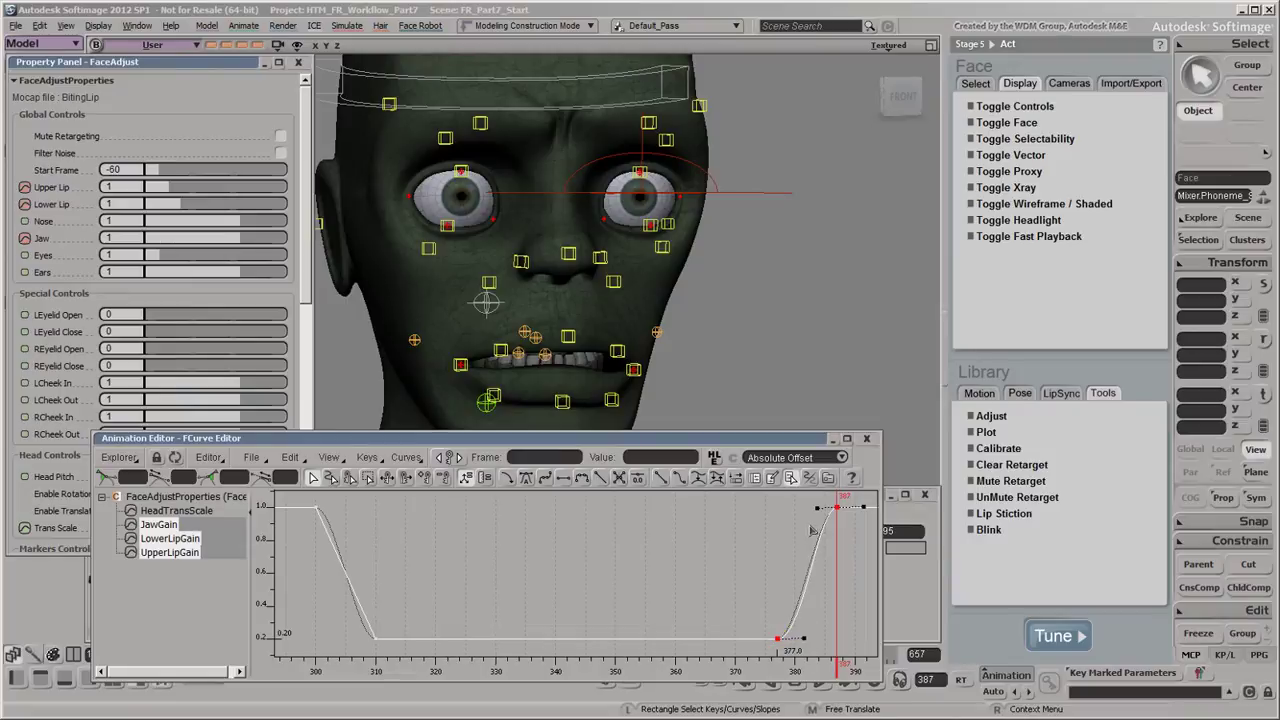
drag(819, 509, 786, 512)
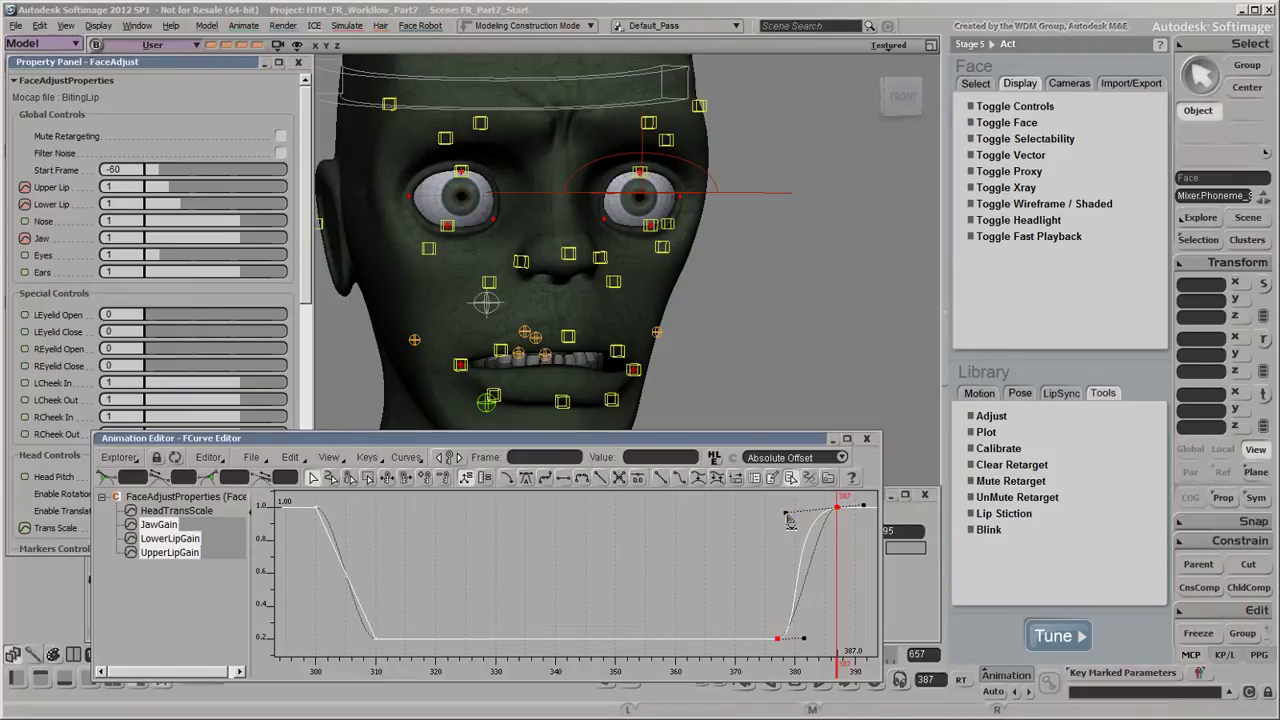
Close the curve editor, collapse FaceAdjust, and view the speech phonemes around frame 342
click(867, 440)
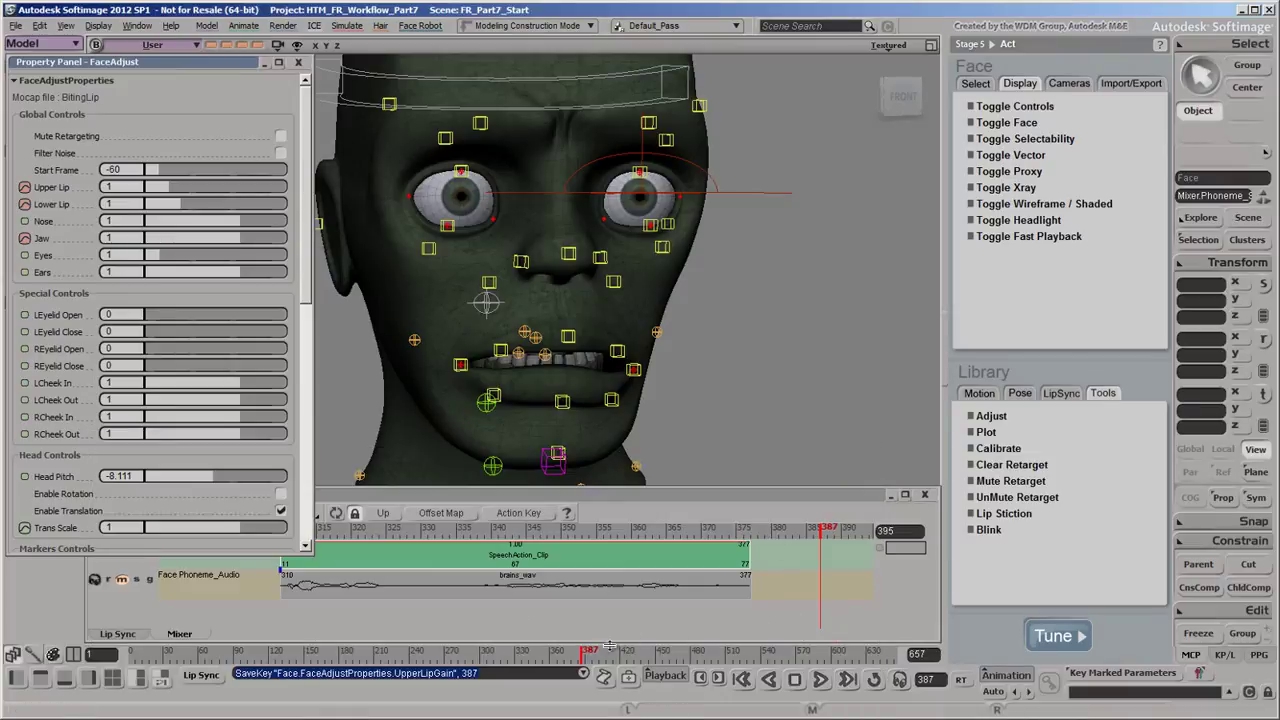
drag(556, 653, 590, 653)
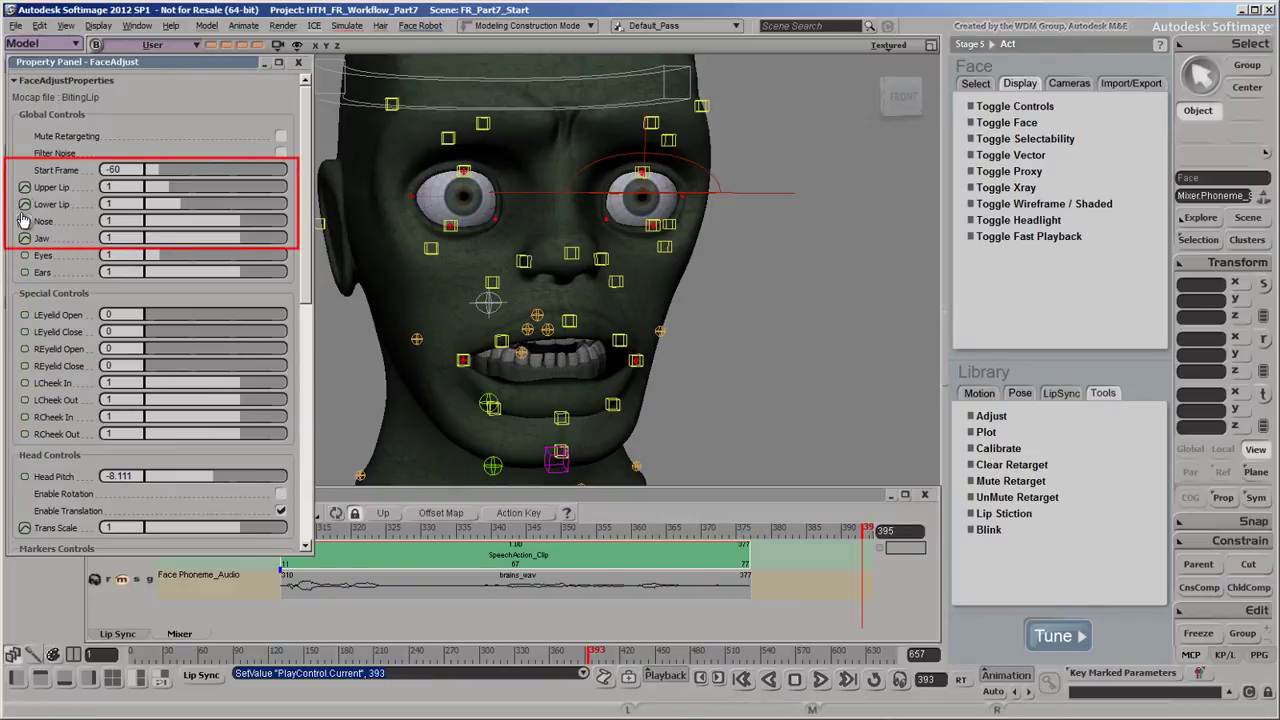
click(265, 64)
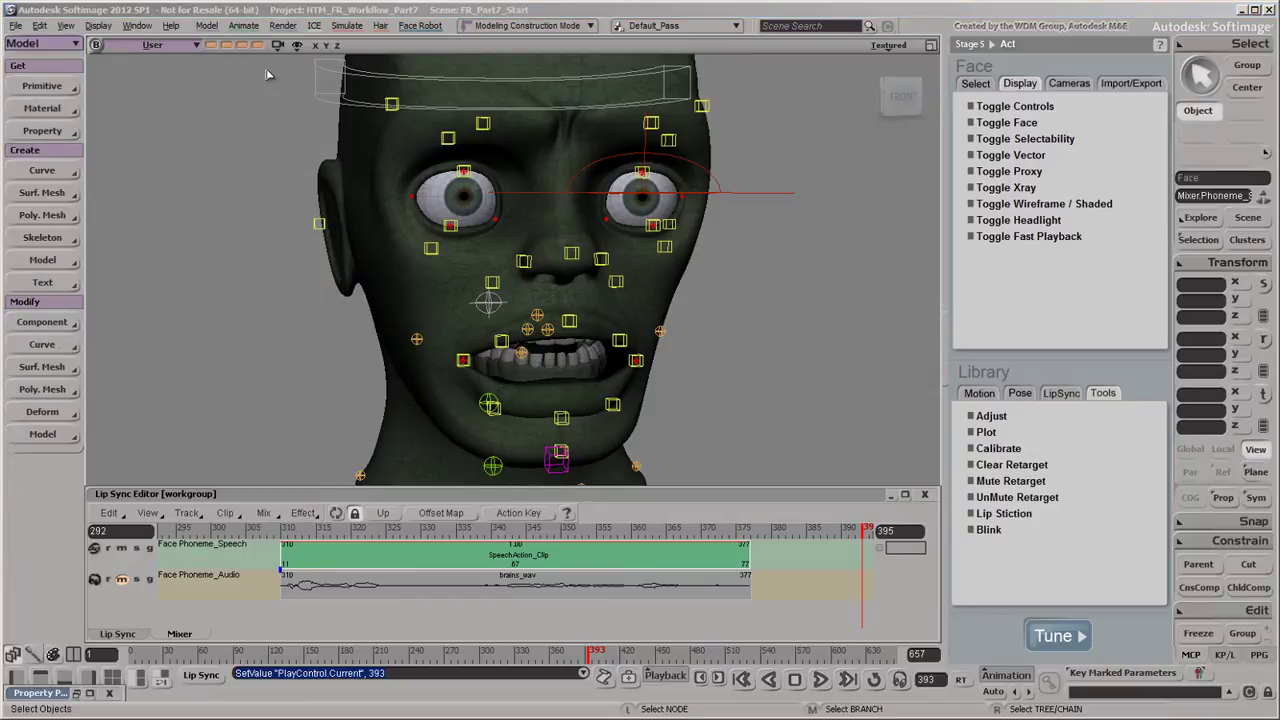
click(138, 634)
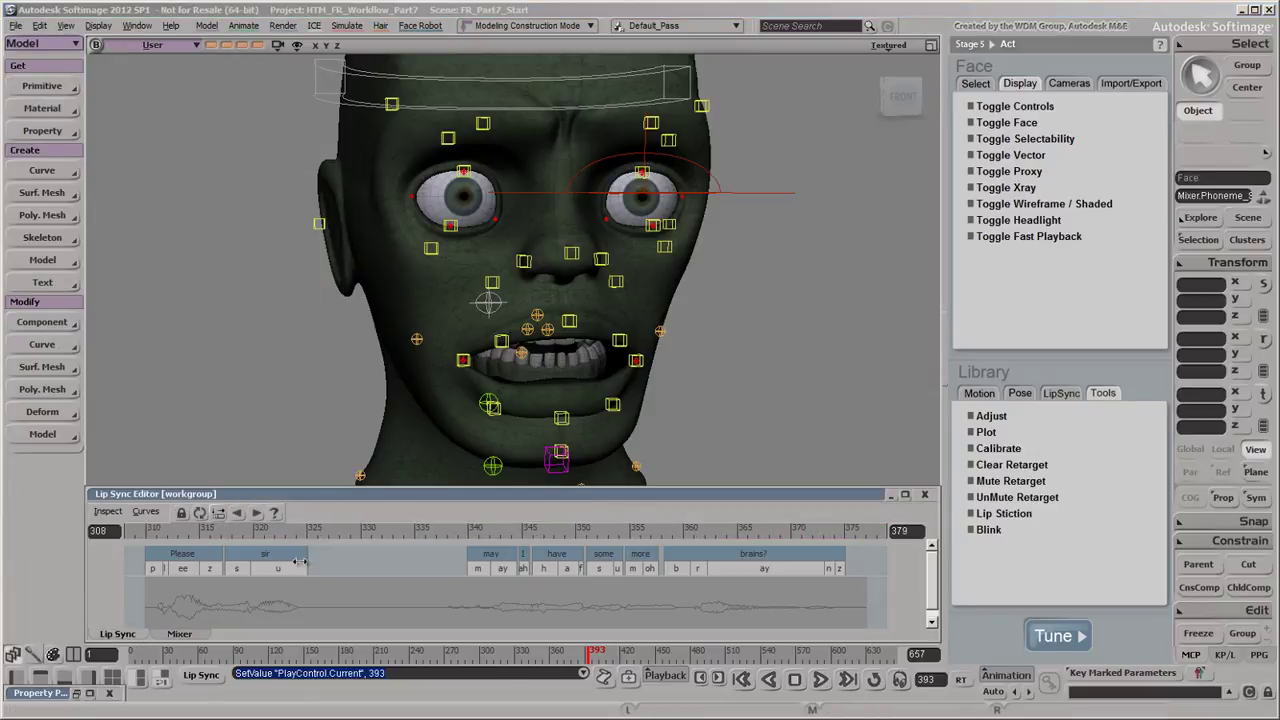
drag(284, 535, 494, 530)
Inspect the Speech Op blend settings, toggling lips lip-sync and lowering its weight to compare
click(107, 511)
click(101, 530)
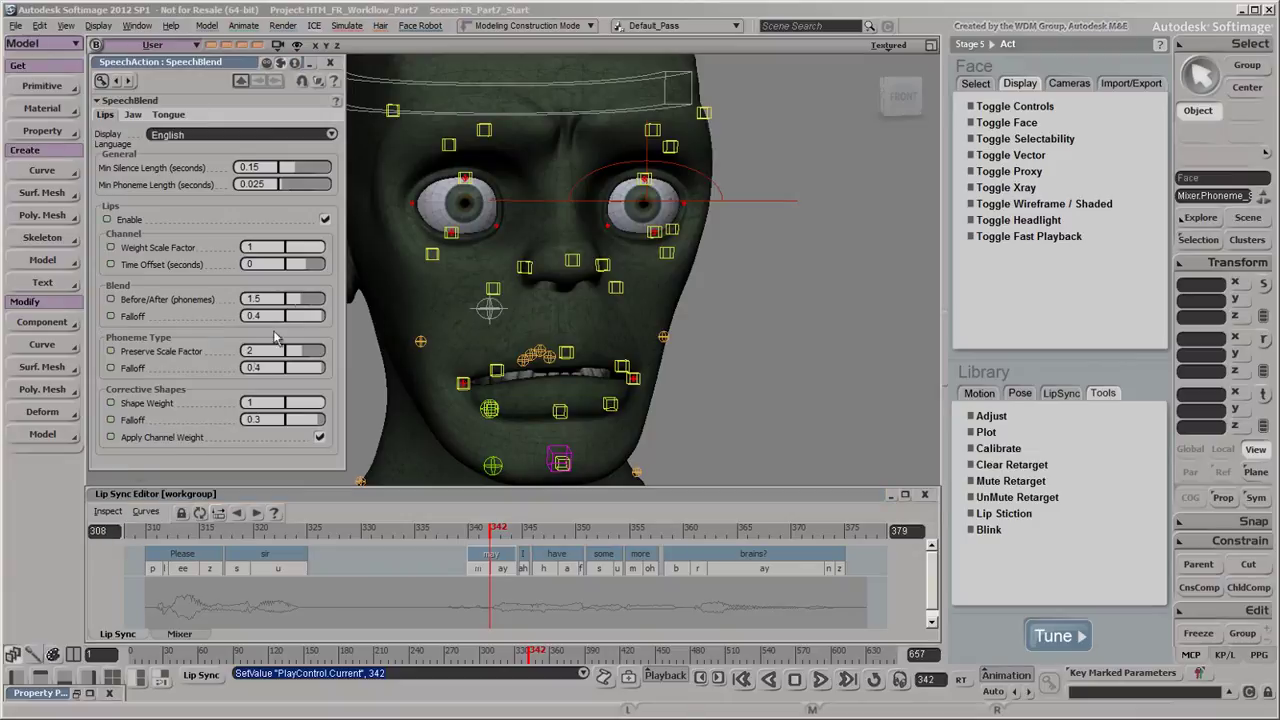
click(324, 220)
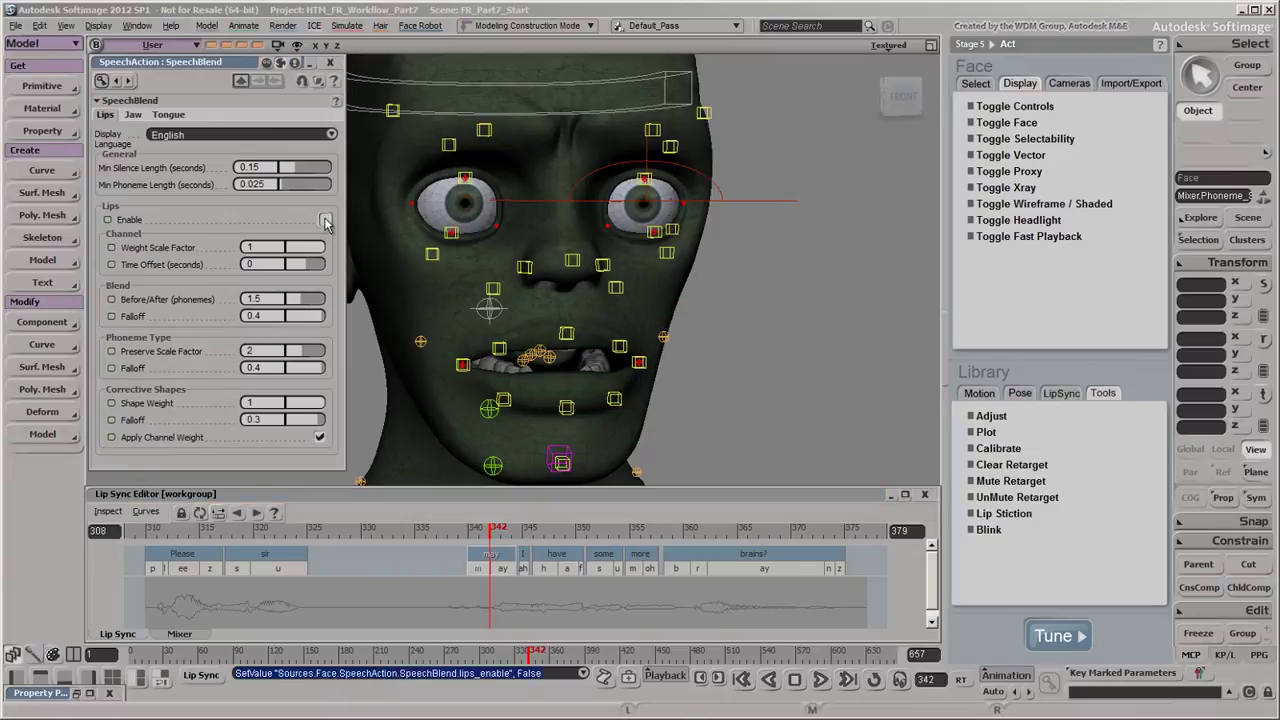
click(324, 220)
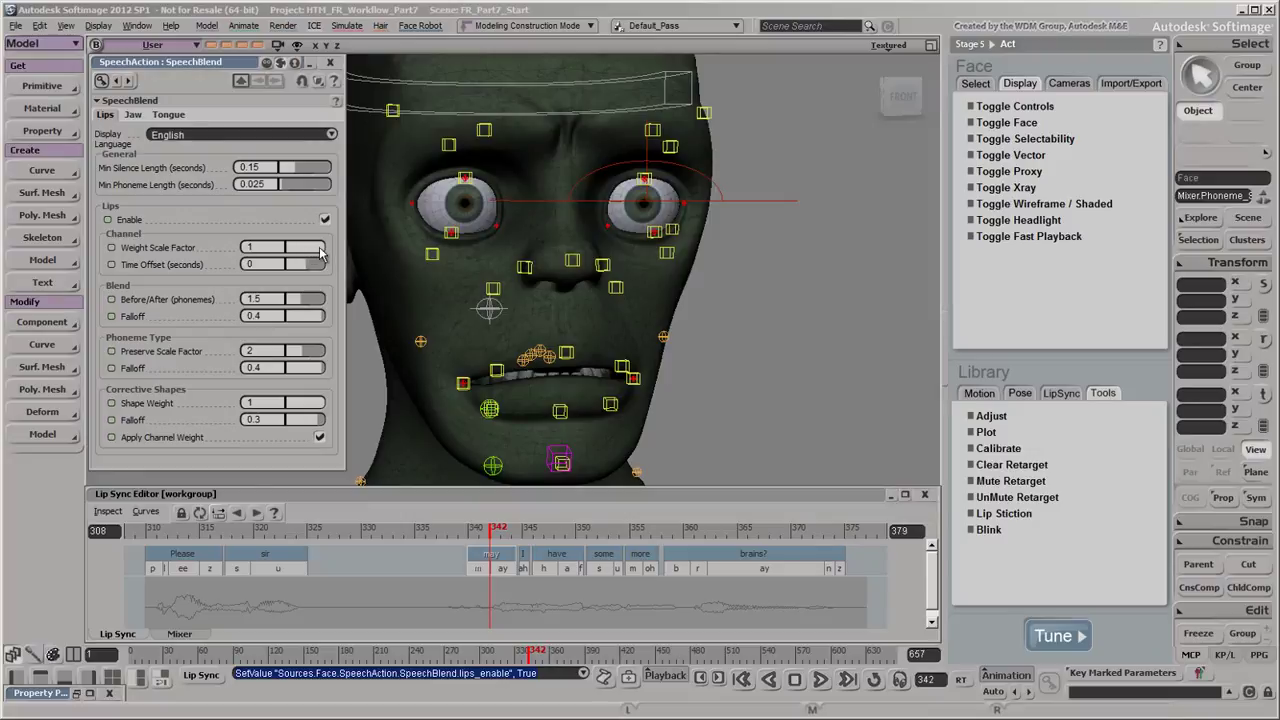
drag(320, 253, 295, 258)
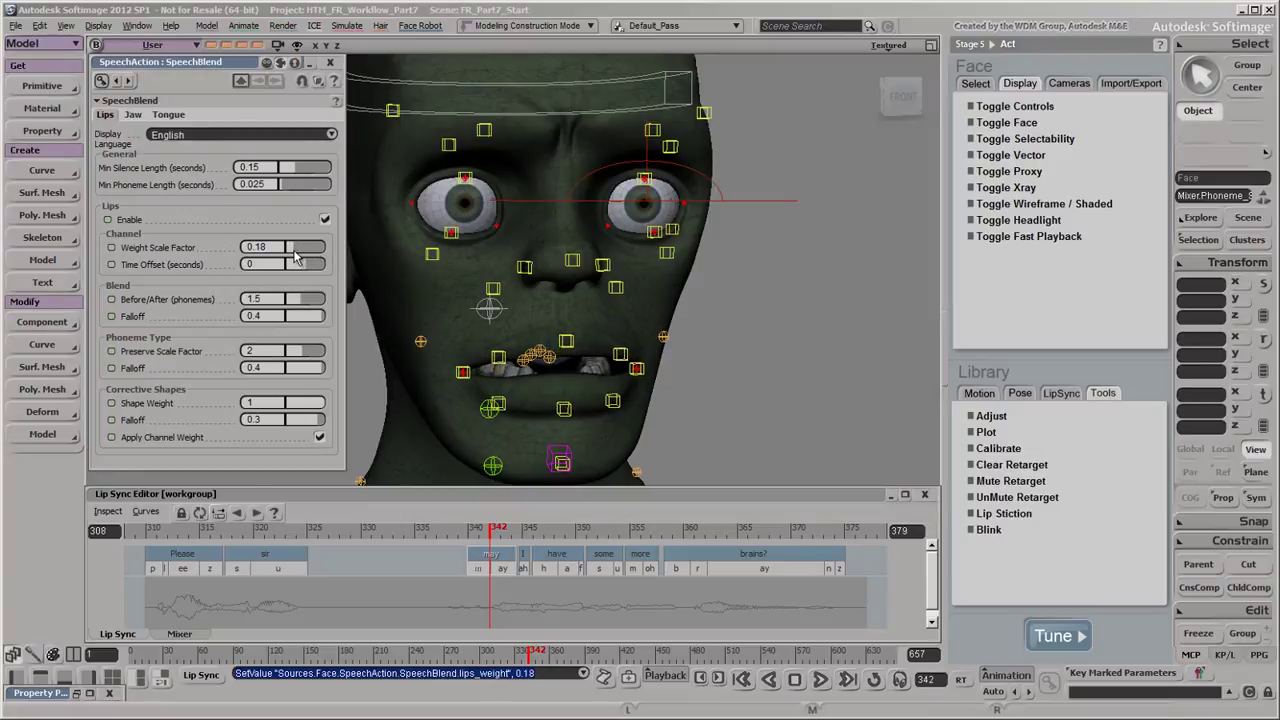
Enable jaw lip-sync and set both Jaw and Lips Weight Scale Factor to 1
click(132, 114)
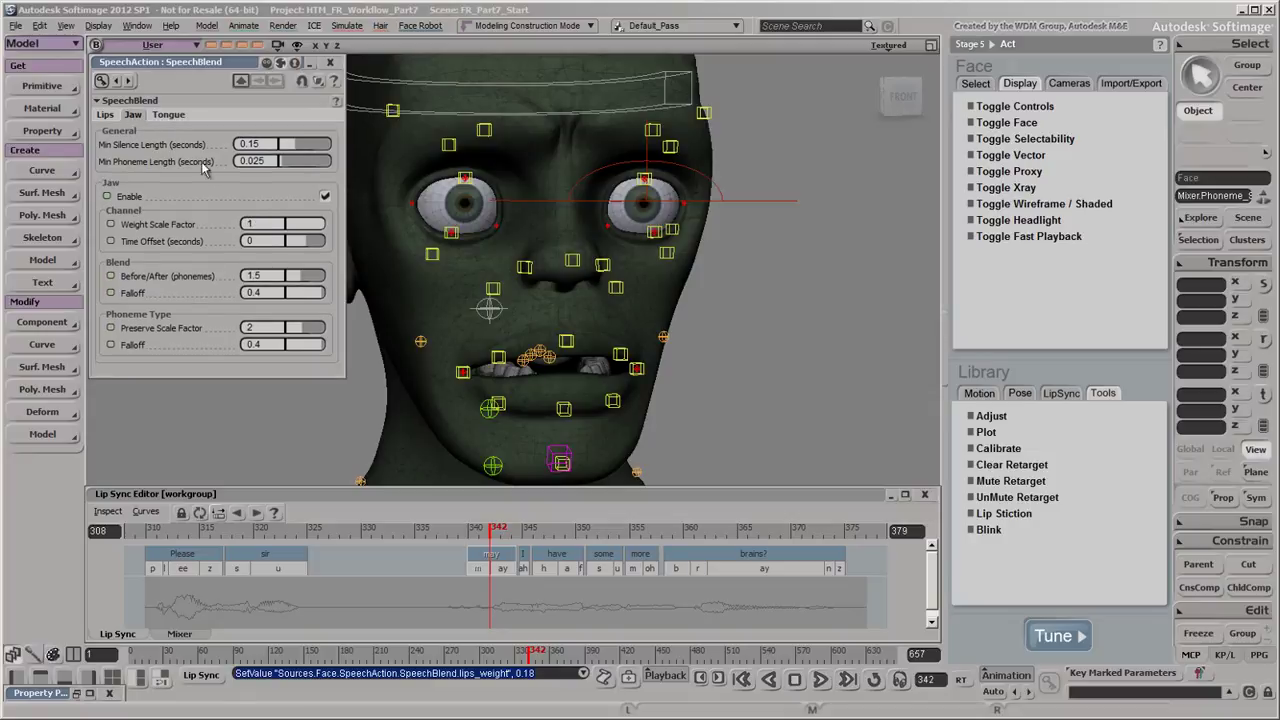
click(324, 197)
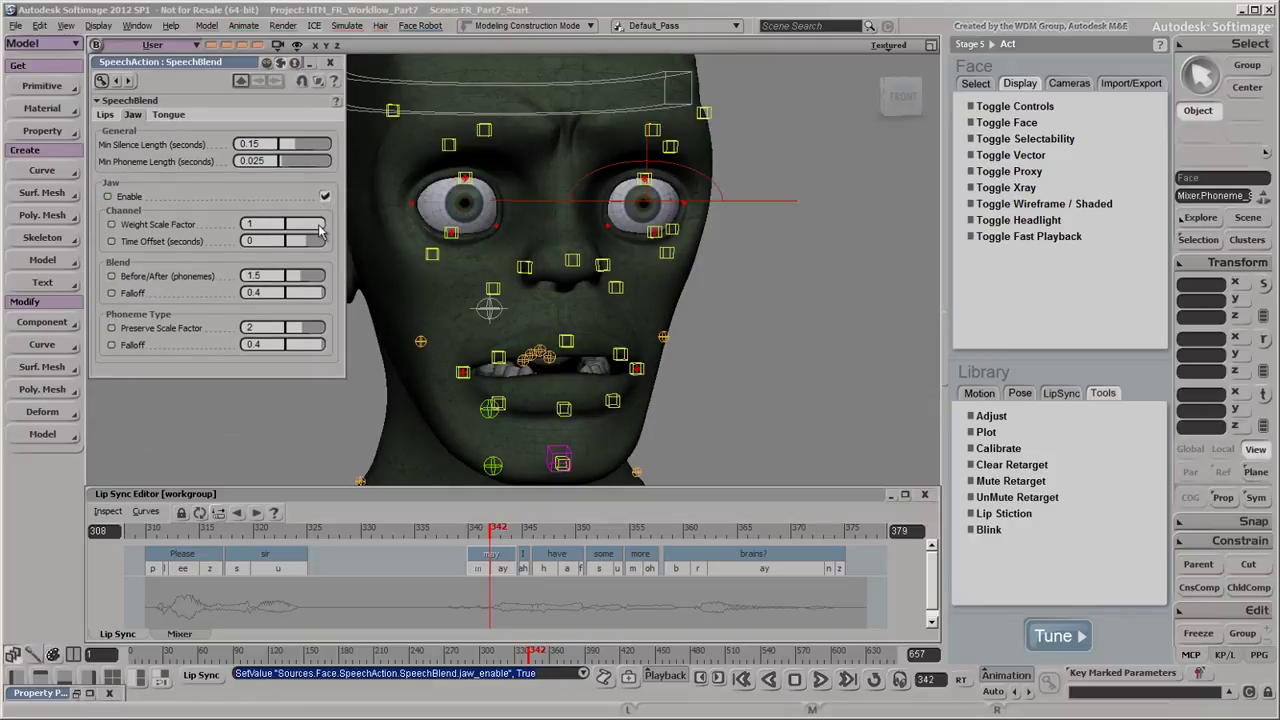
drag(322, 232, 292, 236)
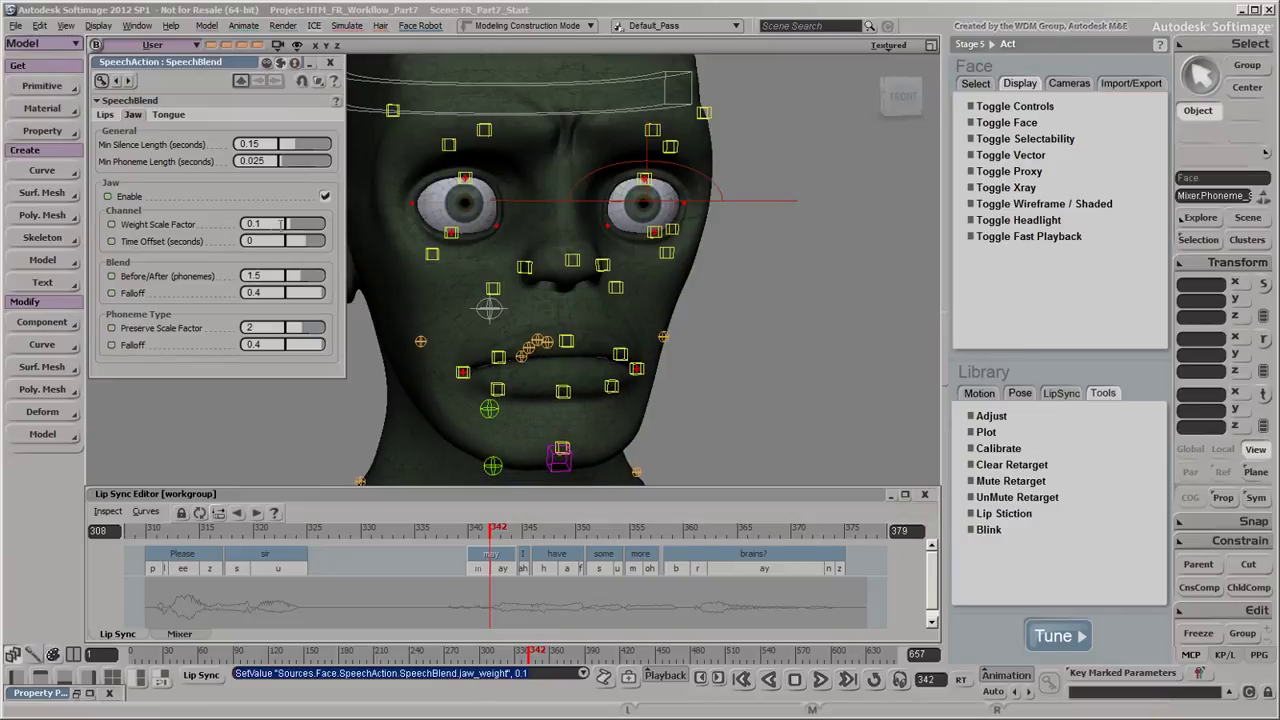
text(1)
key(Return)
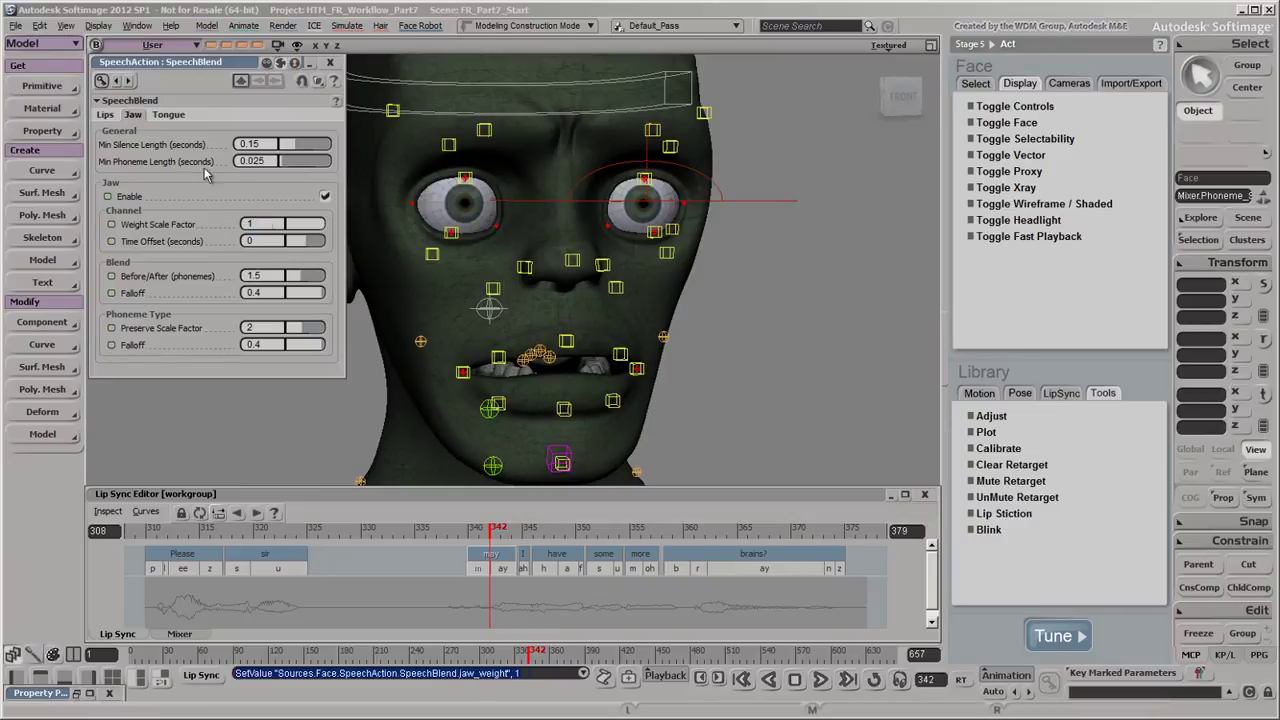
click(105, 114)
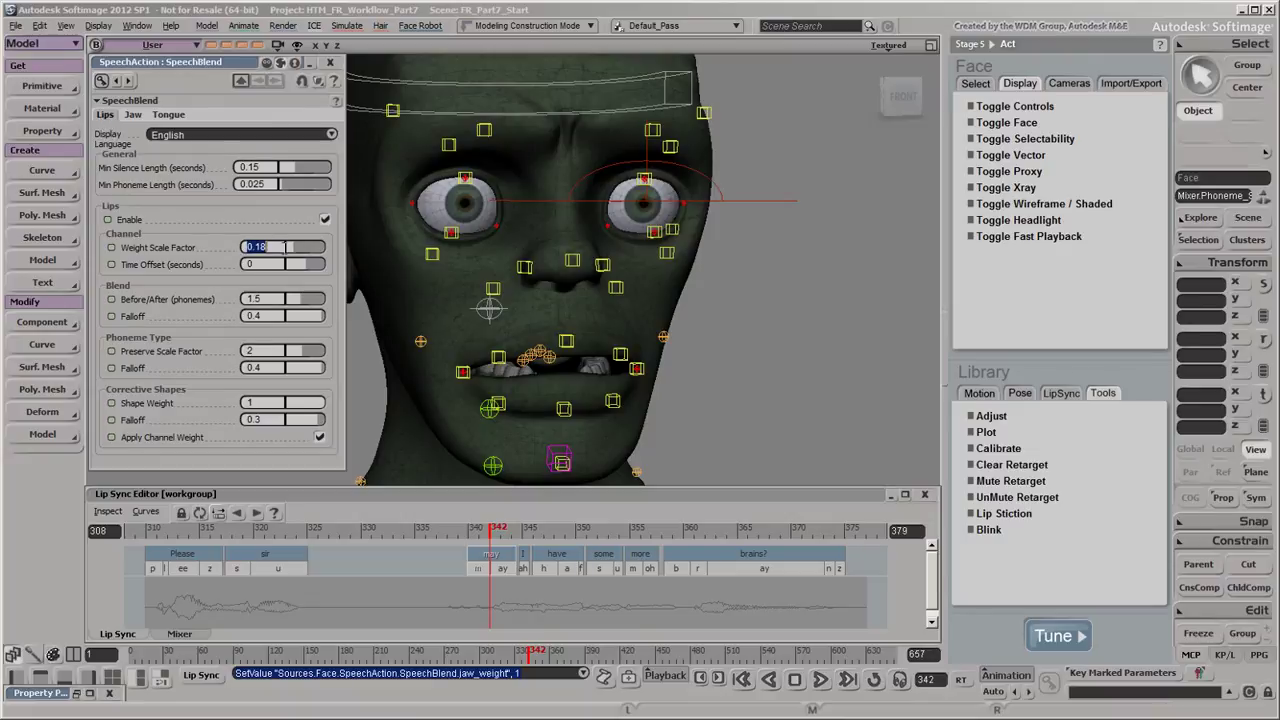
text(1)
key(Return)
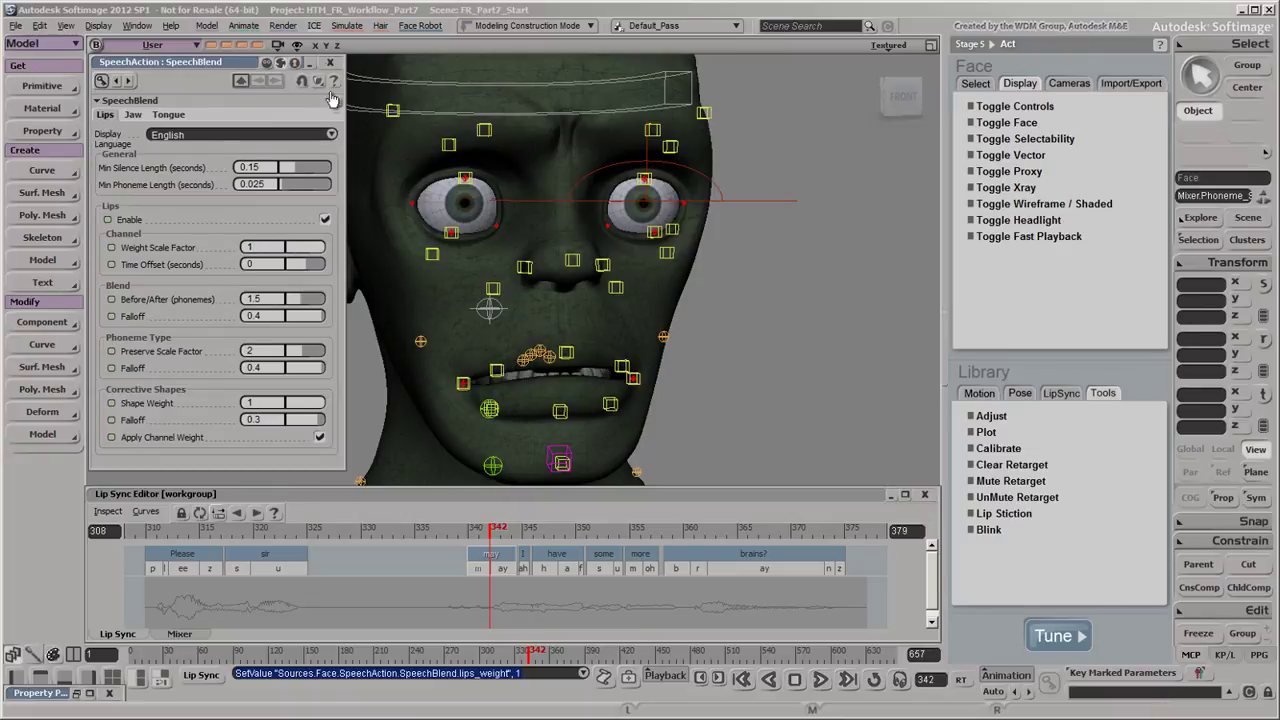
Unmute the phoneme audio track and preview playback from frame 305 with sound
click(330, 62)
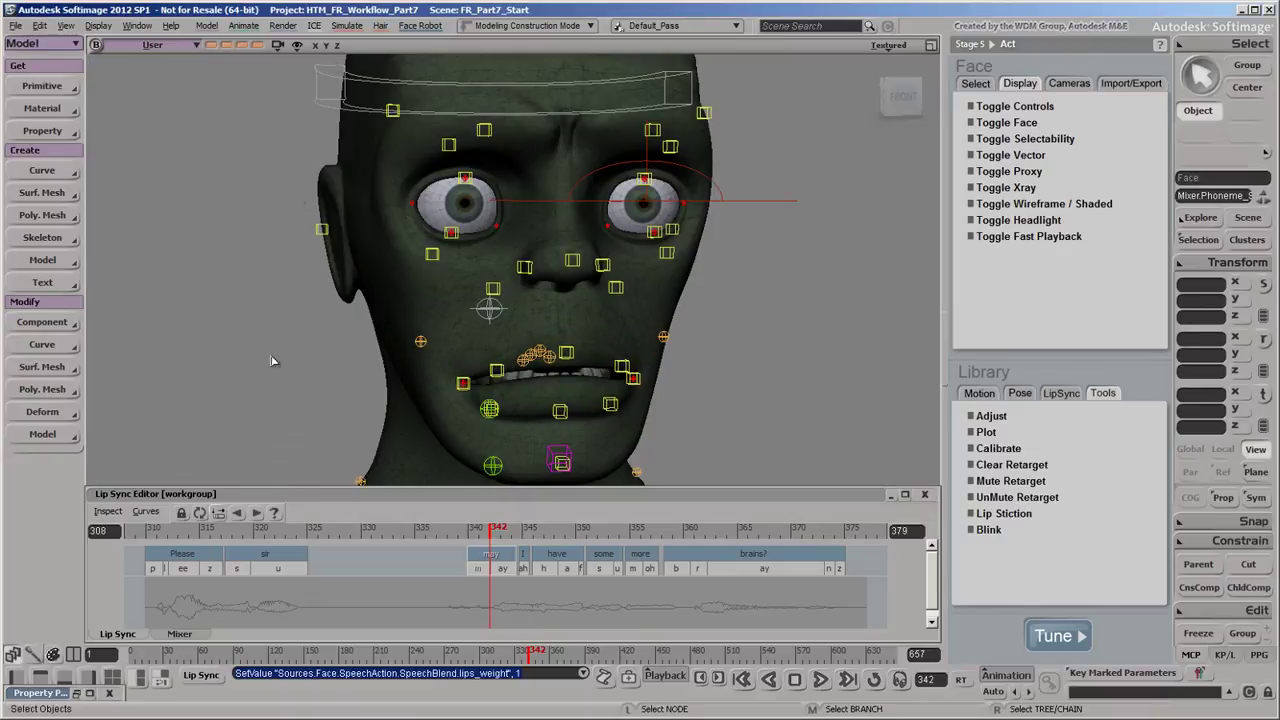
click(200, 636)
click(121, 580)
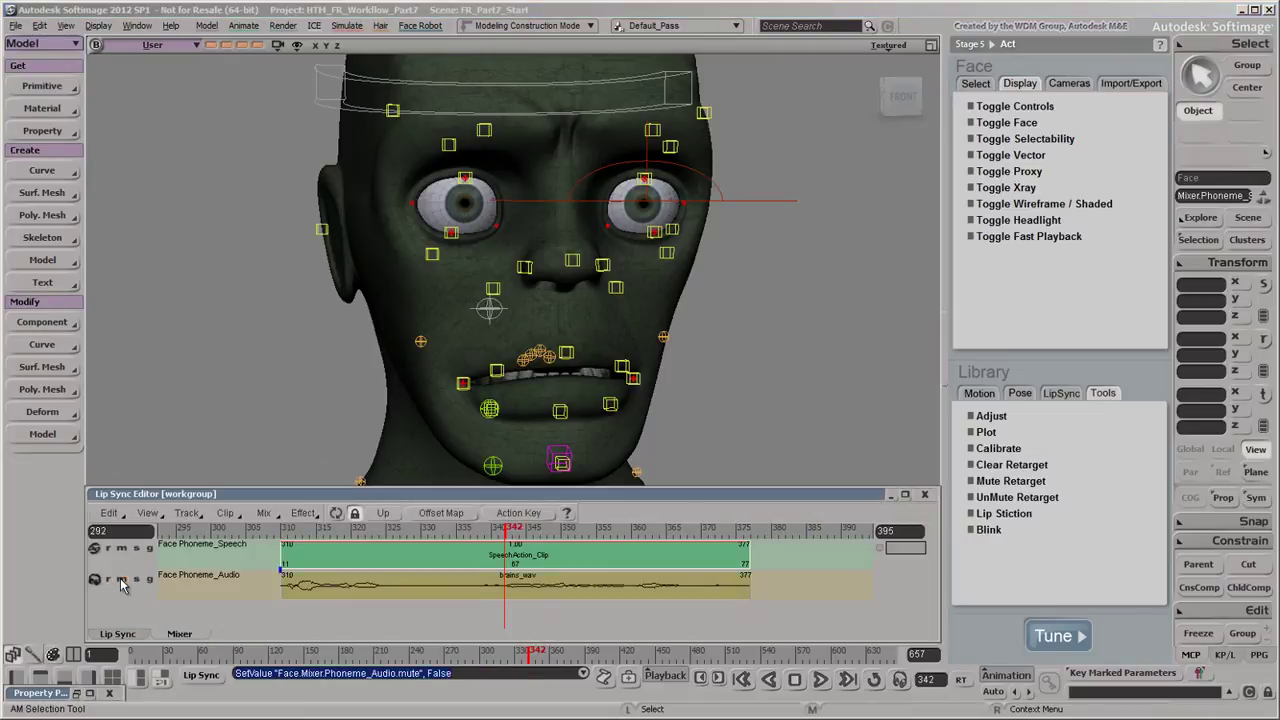
click(246, 530)
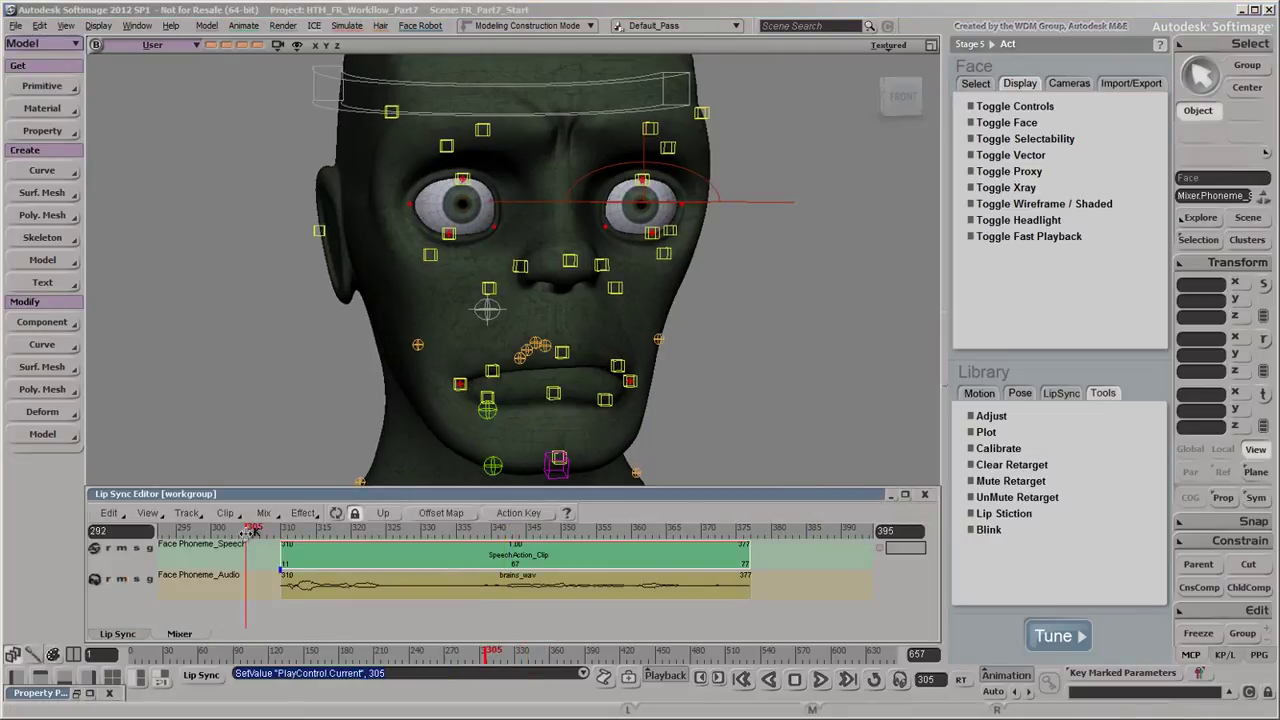
click(820, 680)
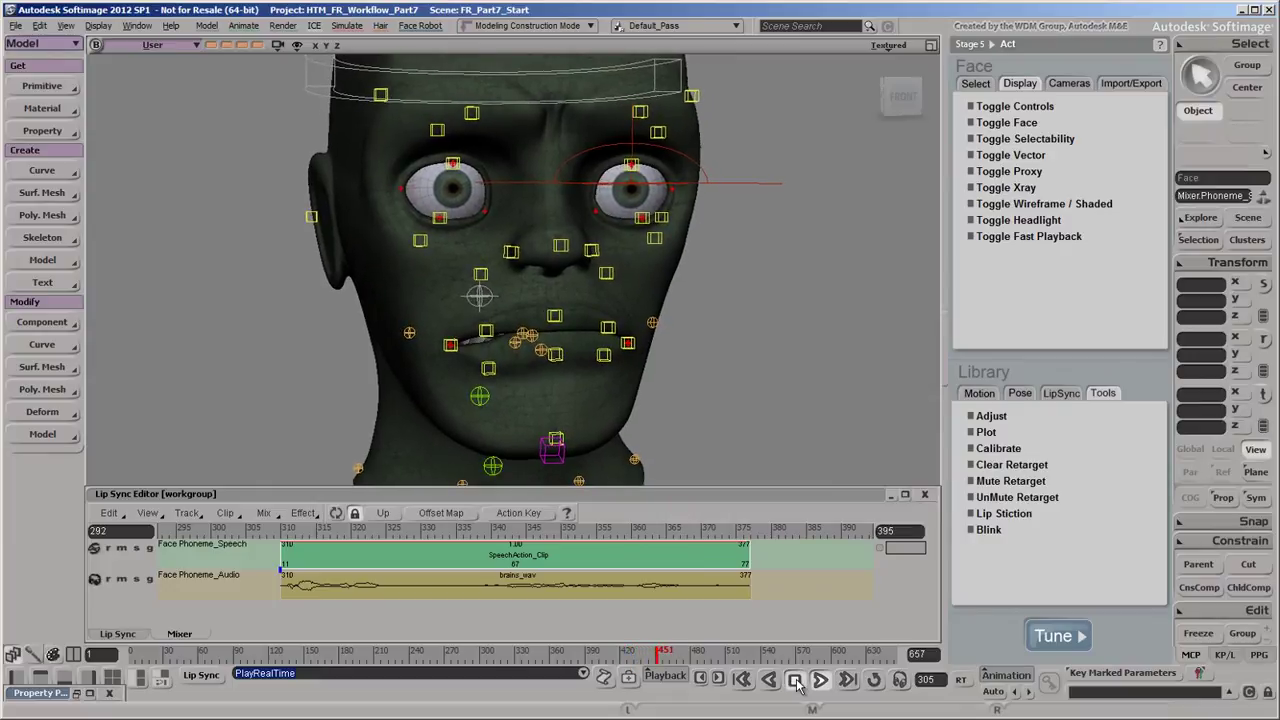
click(796, 681)
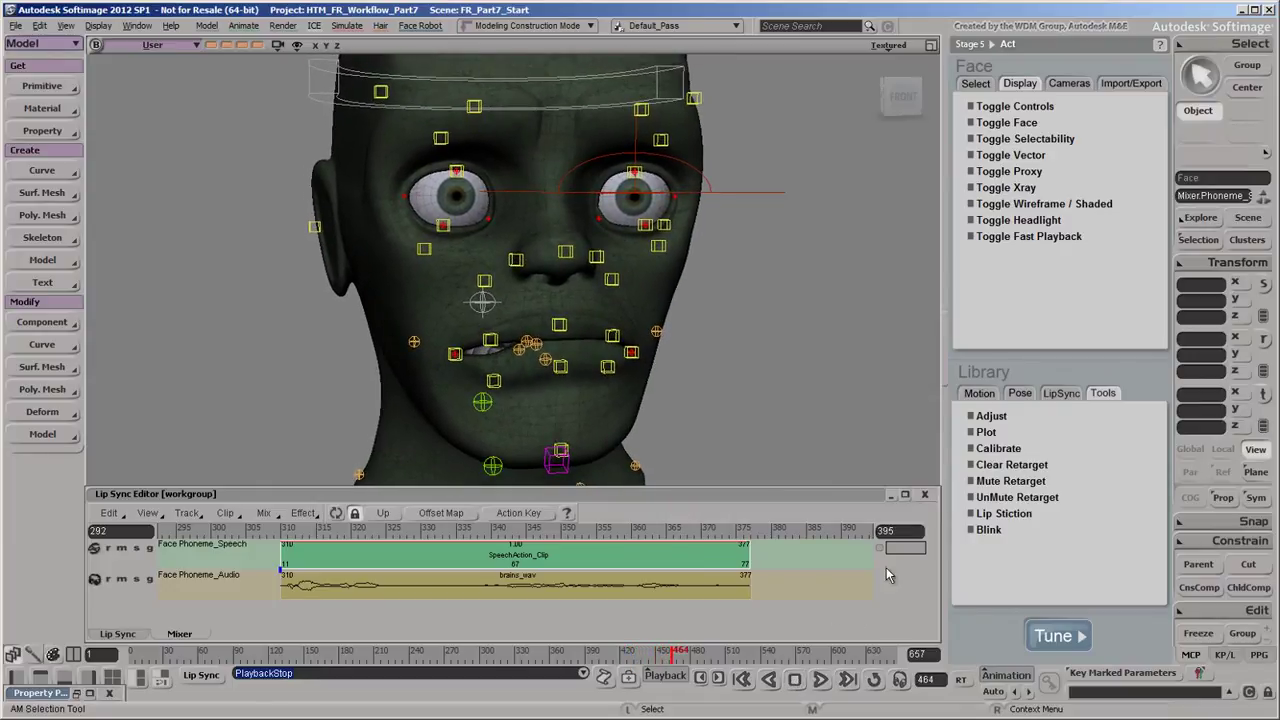
Close the Lip Sync Editor, recall a wider memo cam view, and play from frame 1
click(924, 494)
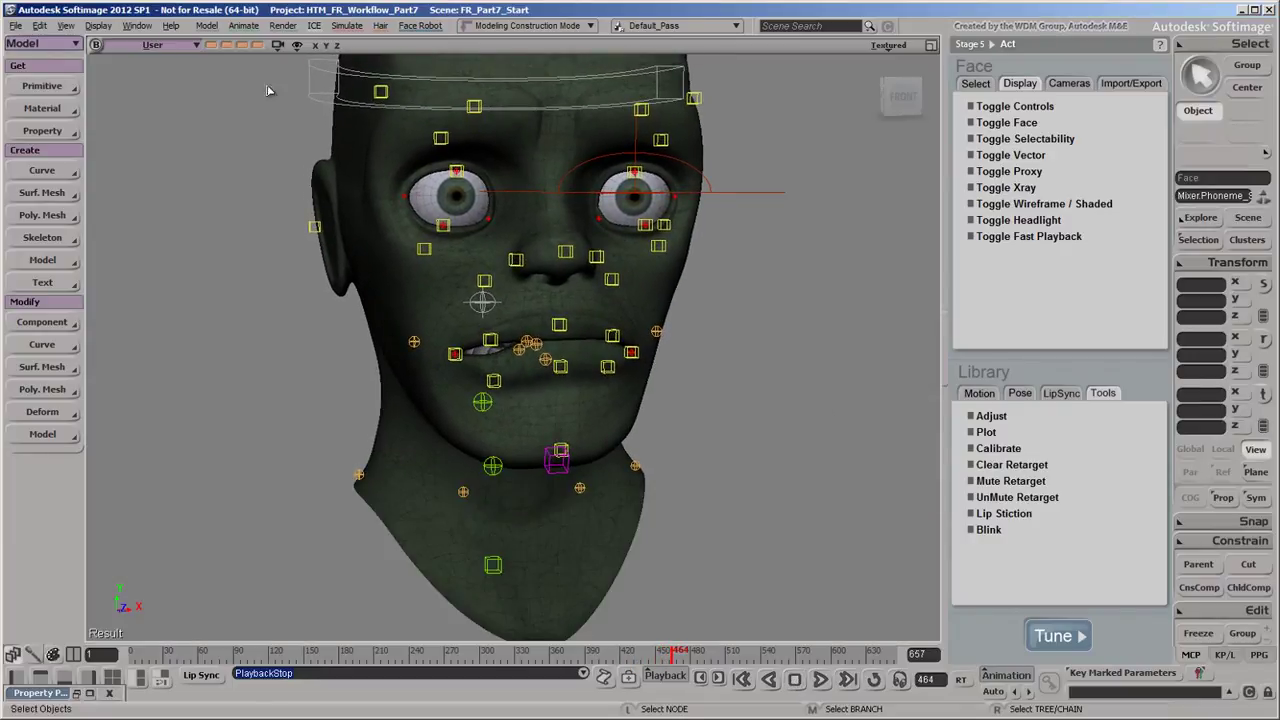
click(211, 45)
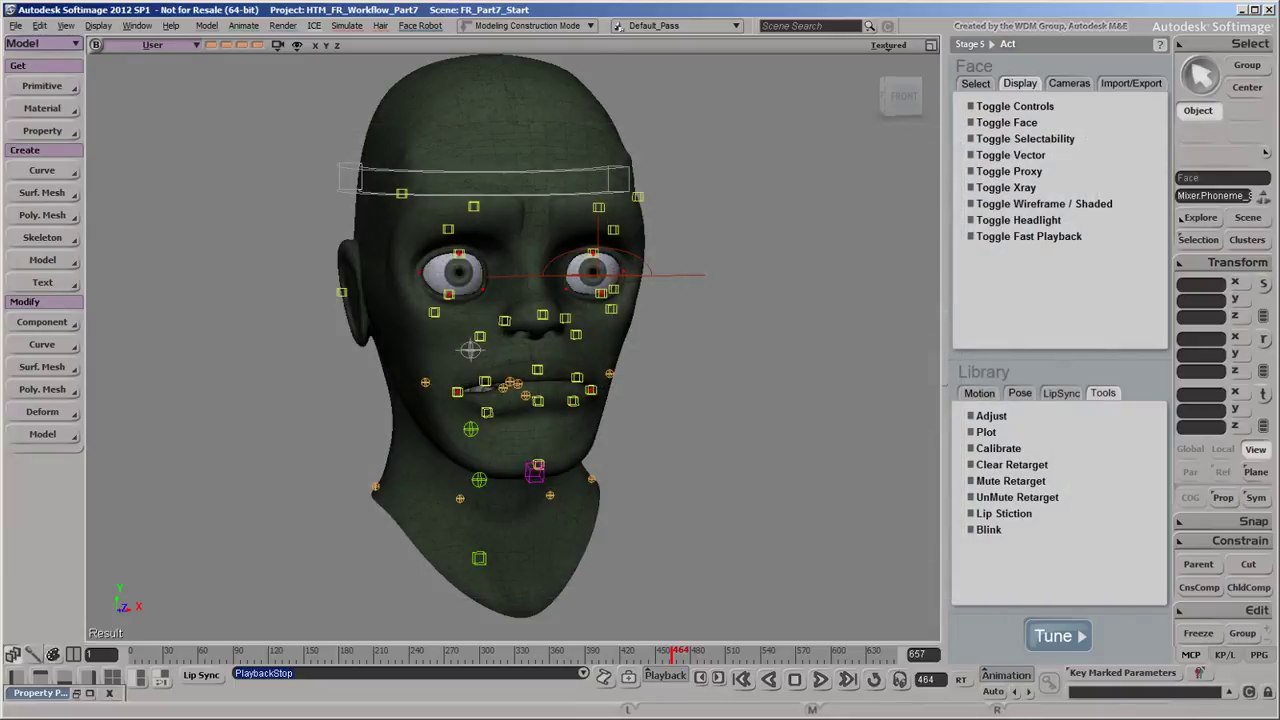
click(741, 679)
click(820, 679)
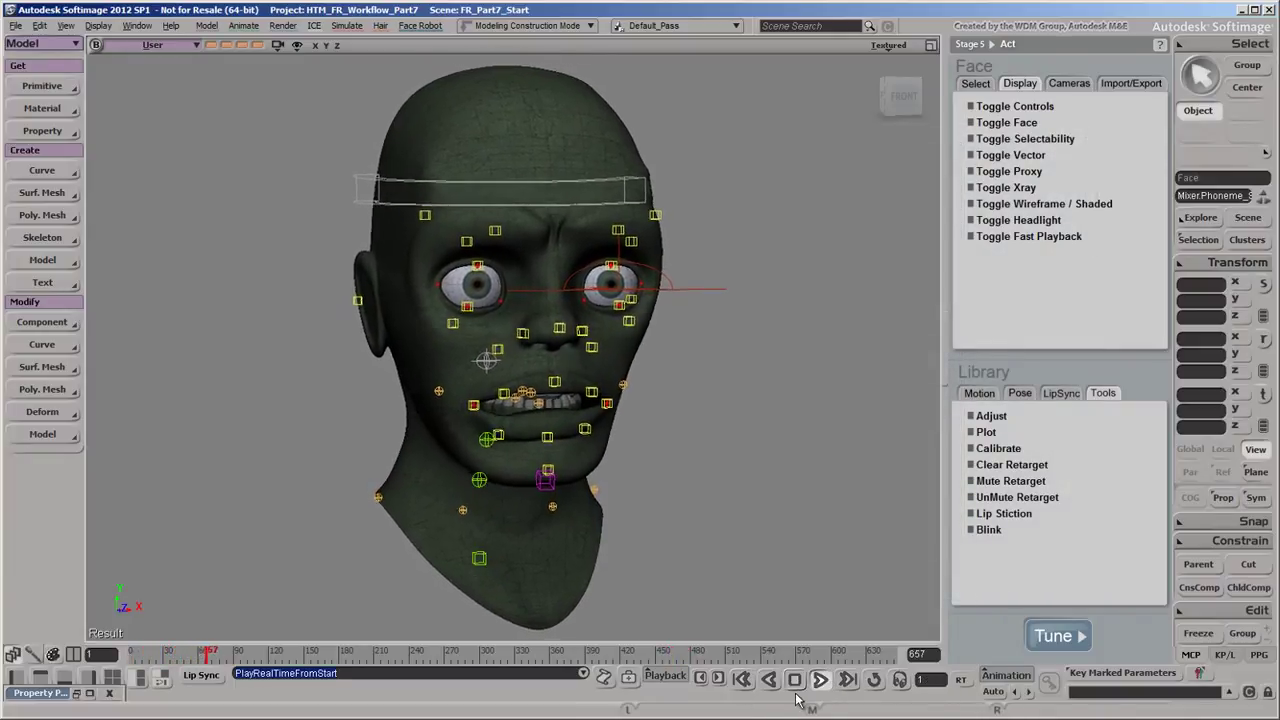